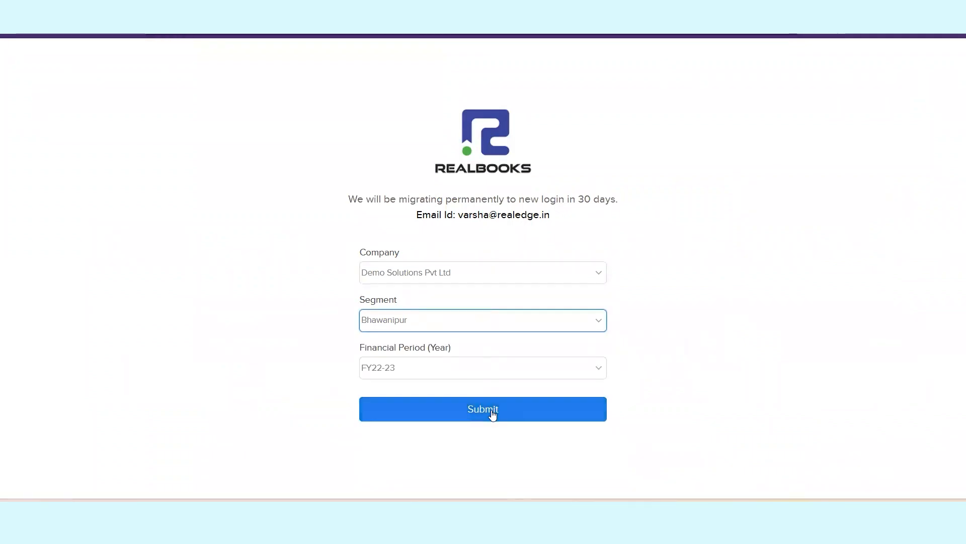
# Step: Submit the company, segment and financial year selection, and open the Inventory Price List settings in the configuration
pyautogui.click(492, 413)
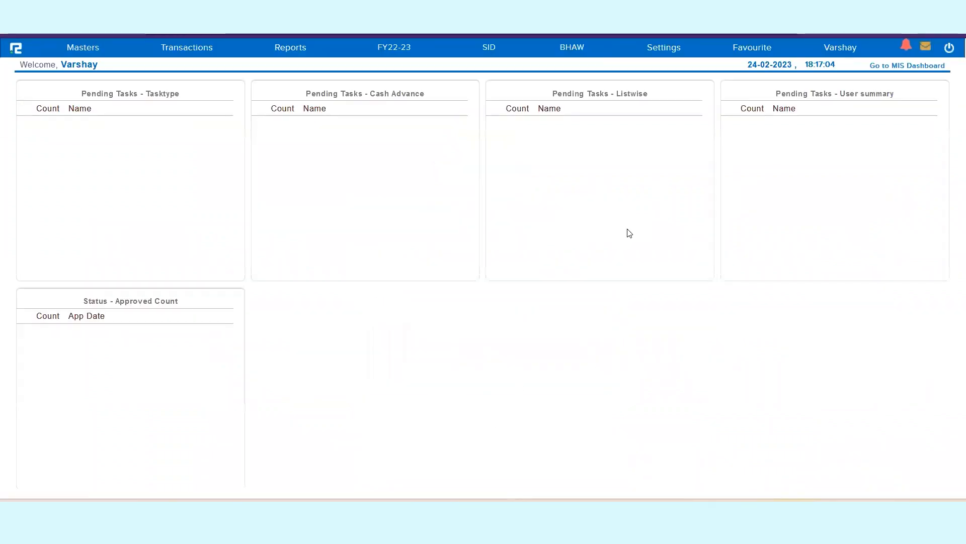
pyautogui.click(665, 49)
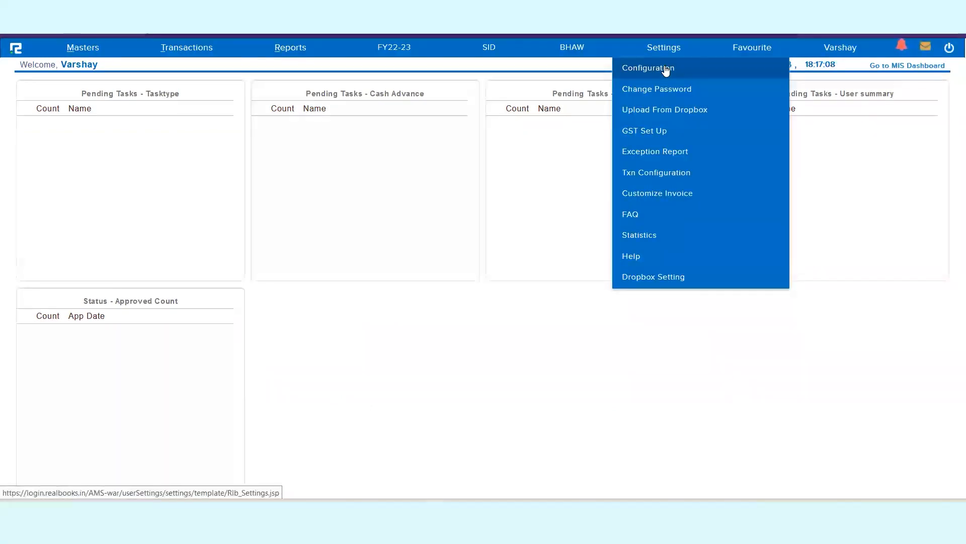
pyautogui.click(666, 70)
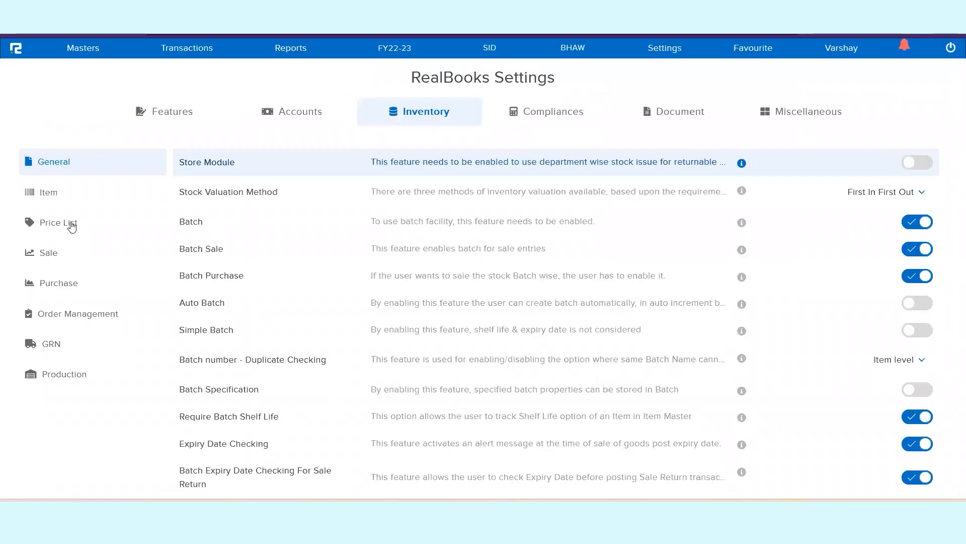
pyautogui.click(55, 230)
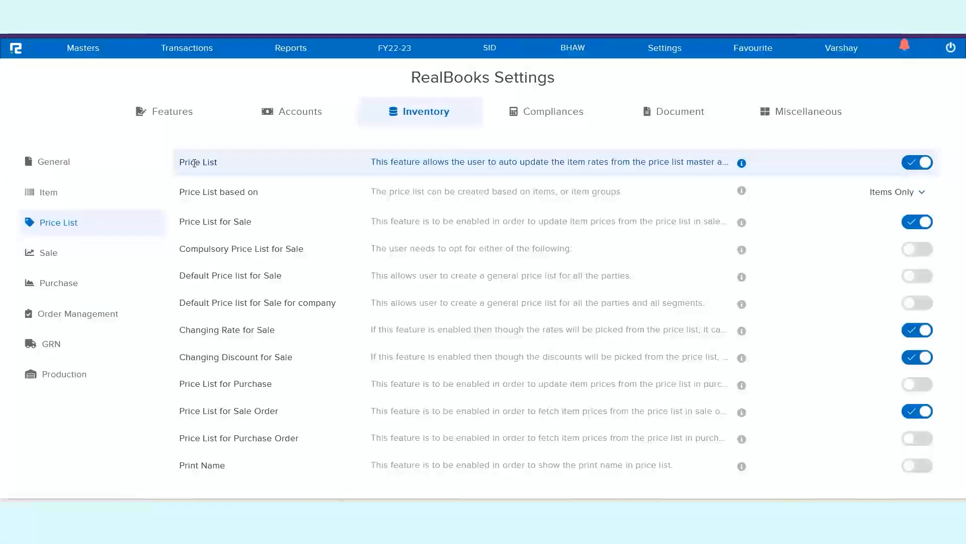
# Step: Examine the Price List feature setting and the choices for what the price list is based on
pyautogui.tripleClick(194, 162)
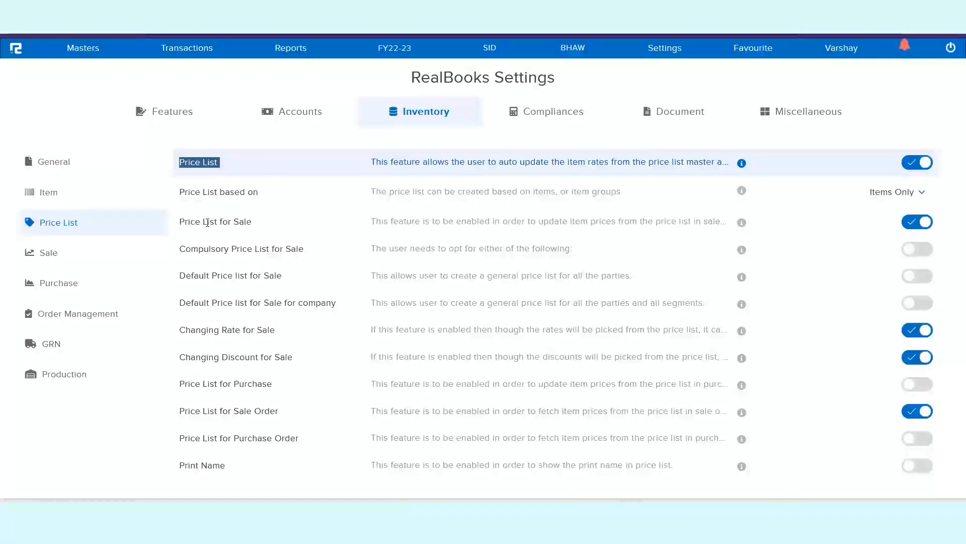
pyautogui.tripleClick(222, 192)
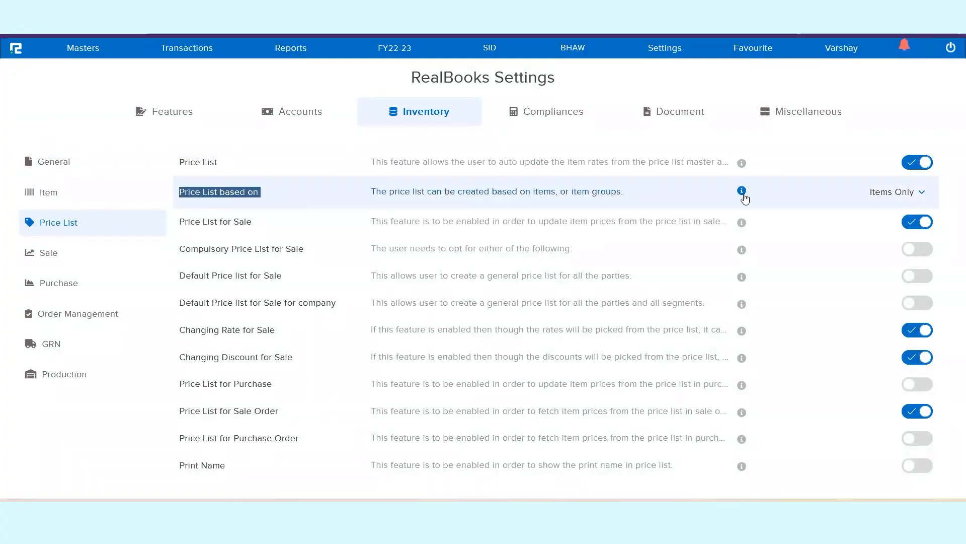
pyautogui.click(900, 194)
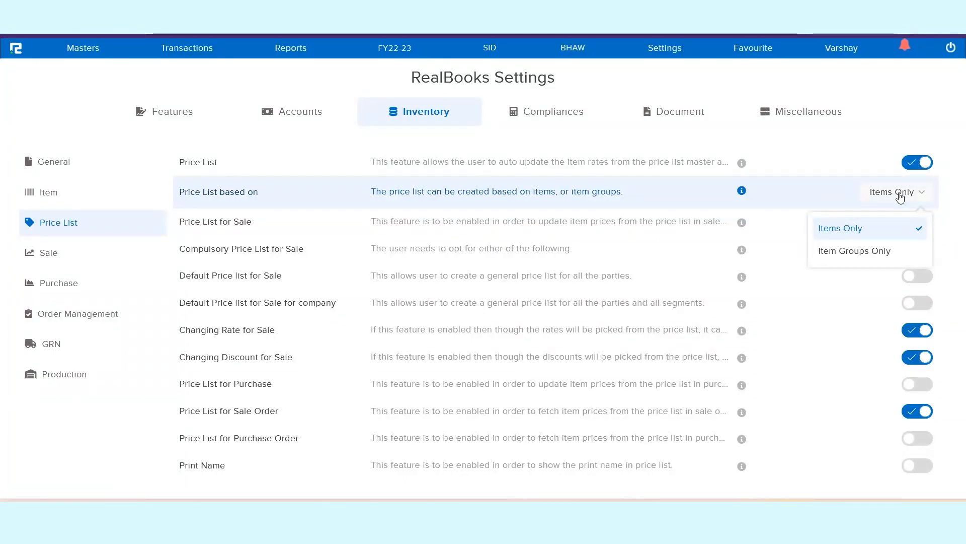
pyautogui.click(608, 230)
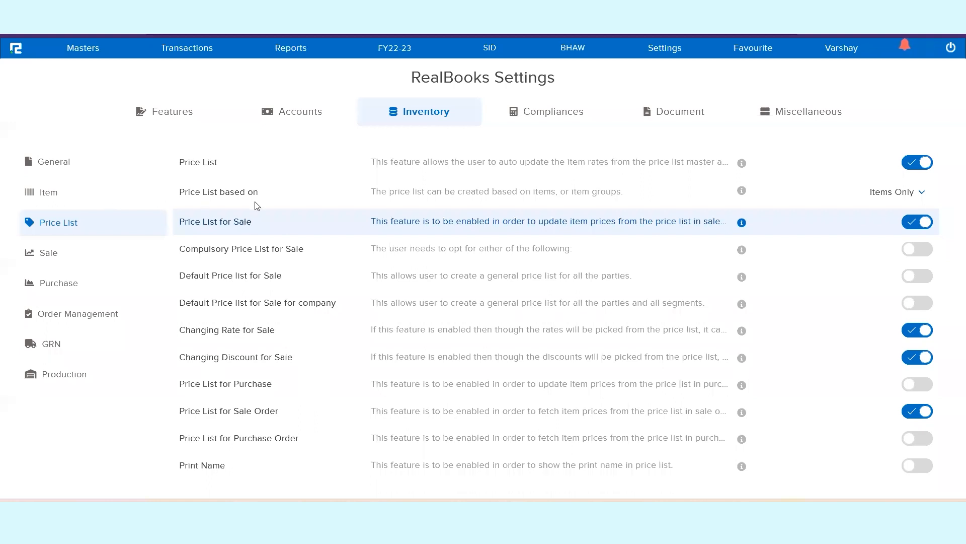
pyautogui.tripleClick(205, 163)
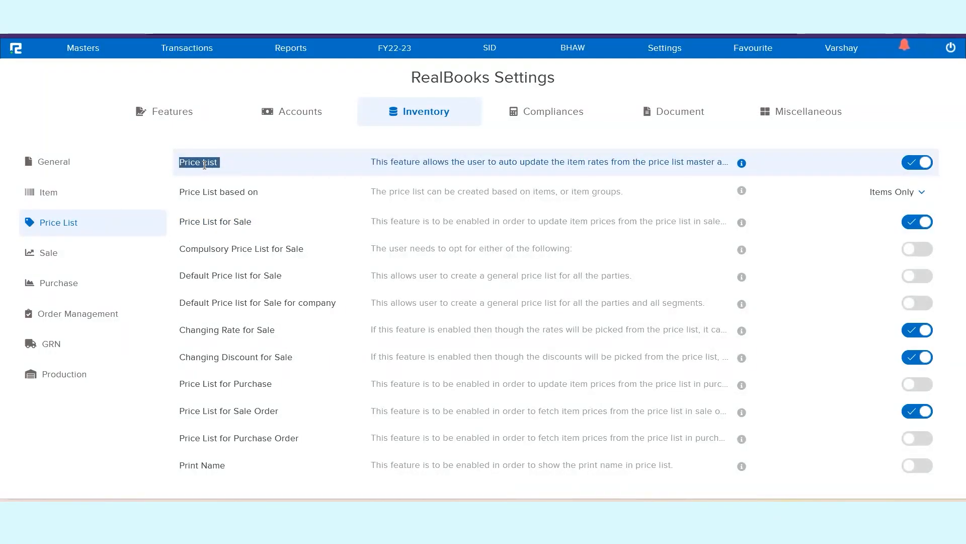
# Step: Open the form for creating a new inventory price list
pyautogui.click(89, 60)
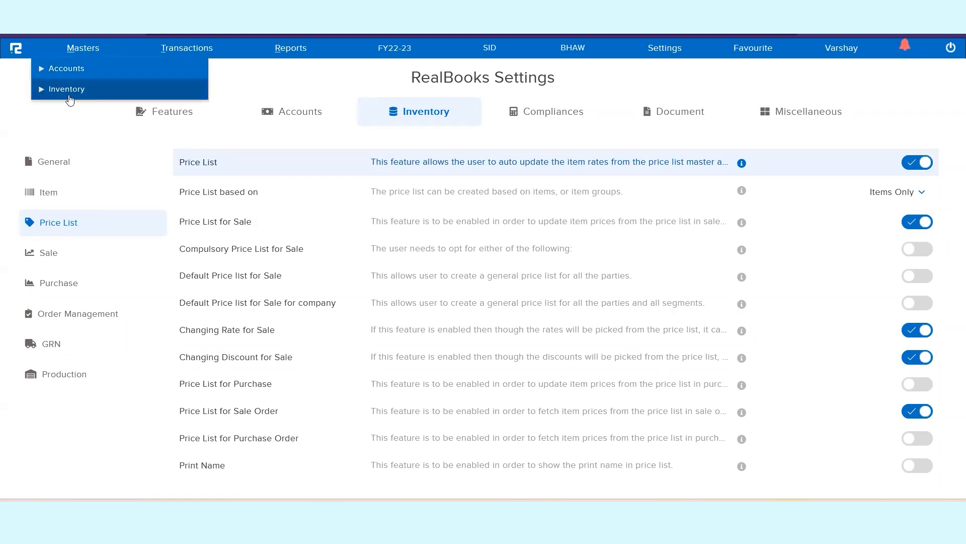
pyautogui.click(68, 96)
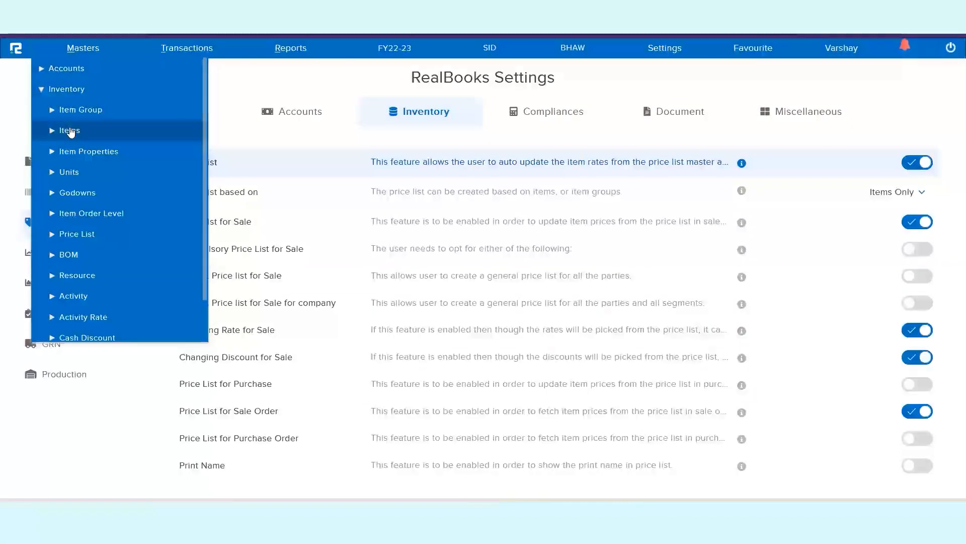
pyautogui.click(86, 241)
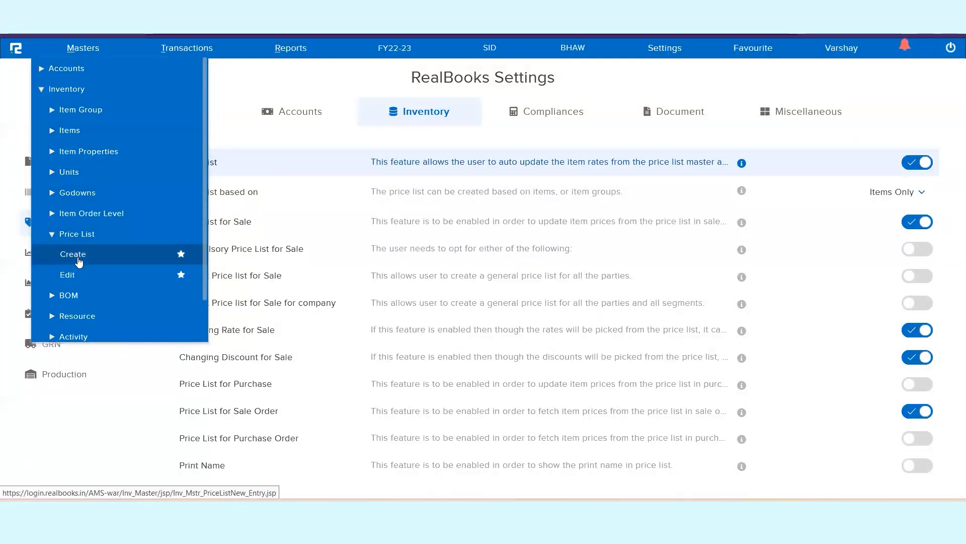
pyautogui.click(79, 261)
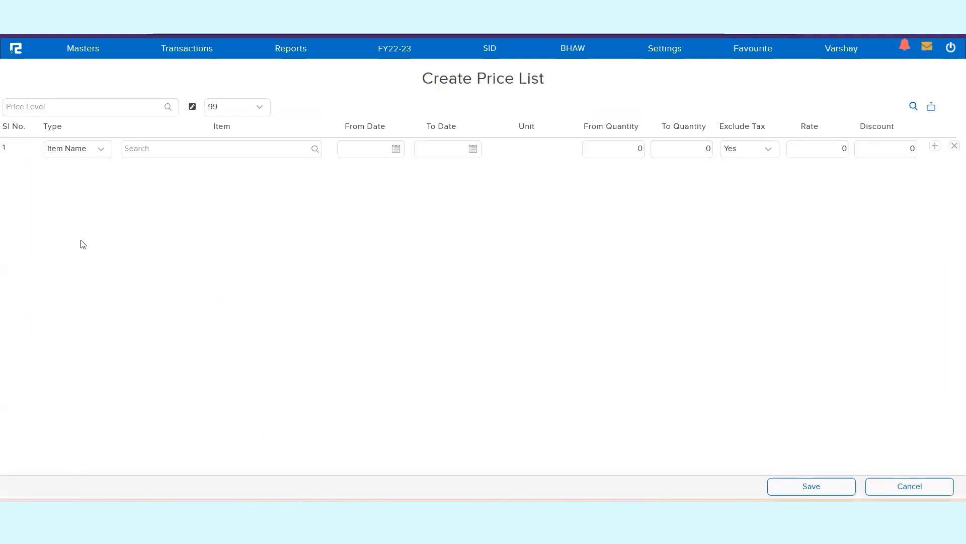
# Step: Enter "Watches Price List" as the price level of the new price list
pyautogui.click(110, 107)
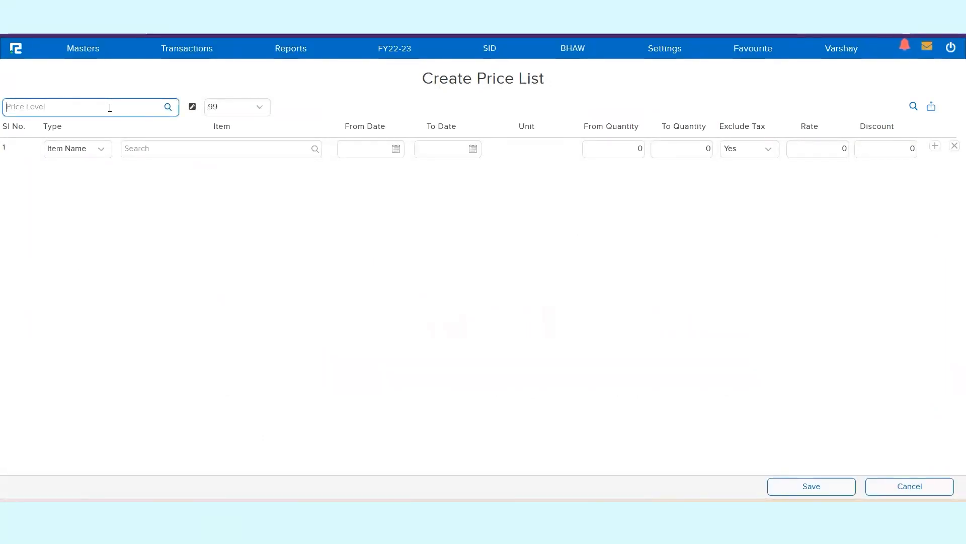
pyautogui.write('Watches')
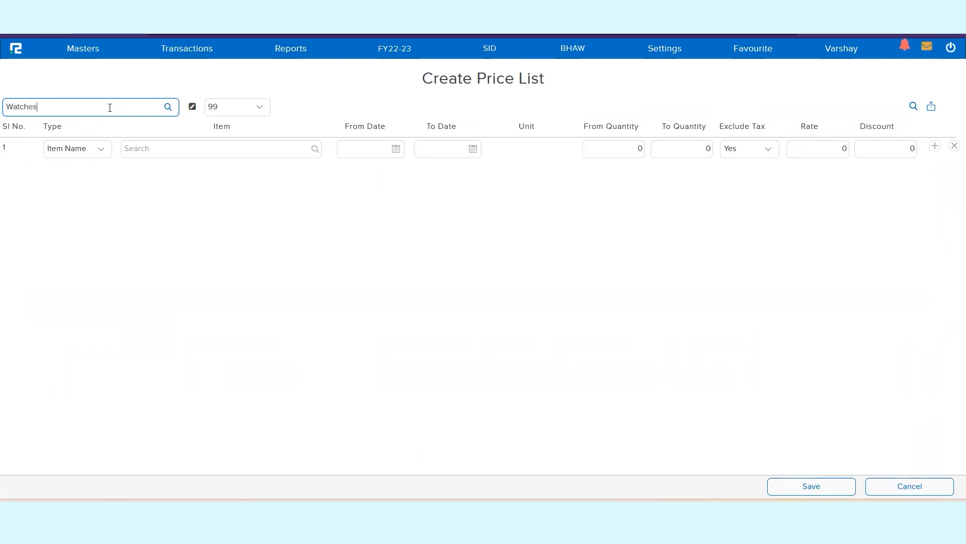
pyautogui.write(' Price List')
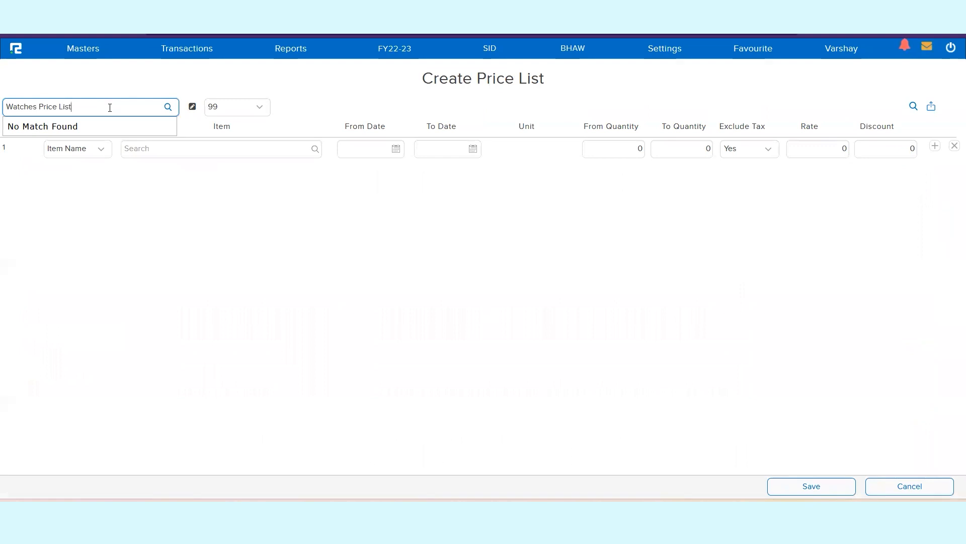
pyautogui.click(133, 173)
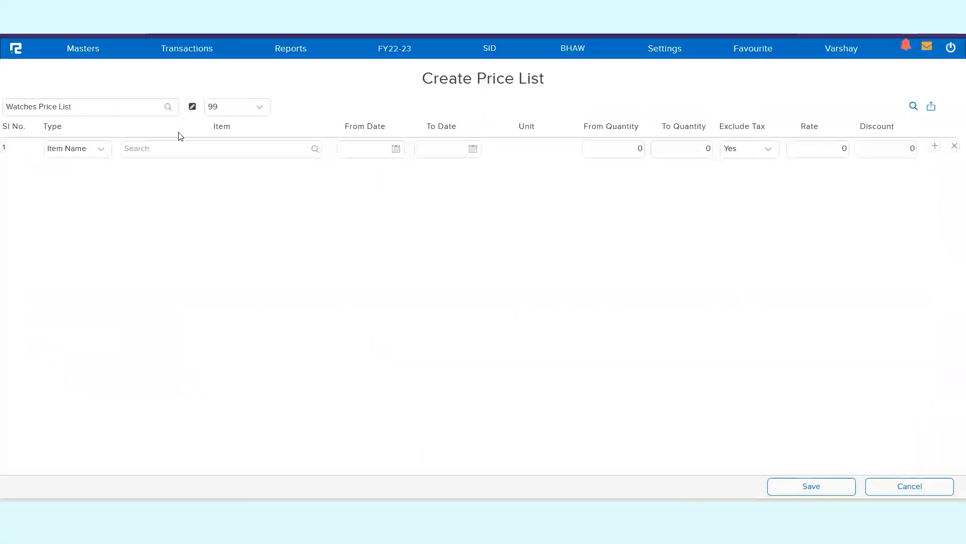
# Step: Examine the number choices offered beside the price level without changing the selection
pyautogui.click(227, 113)
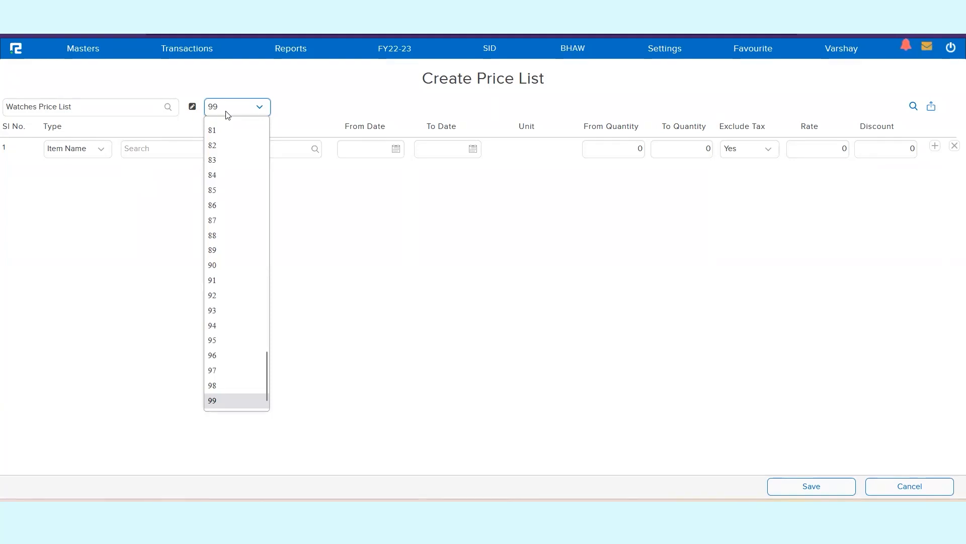
pyautogui.click(295, 100)
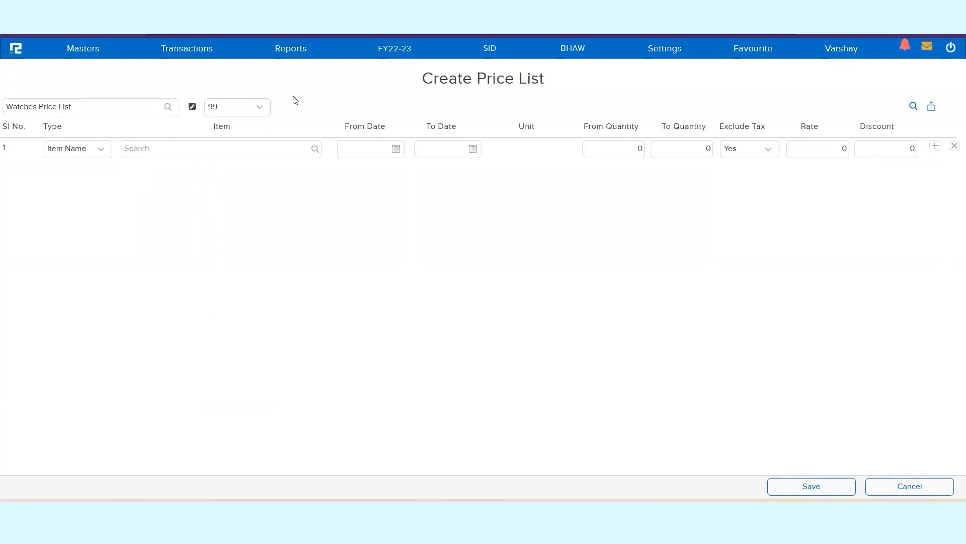
pyautogui.click(248, 106)
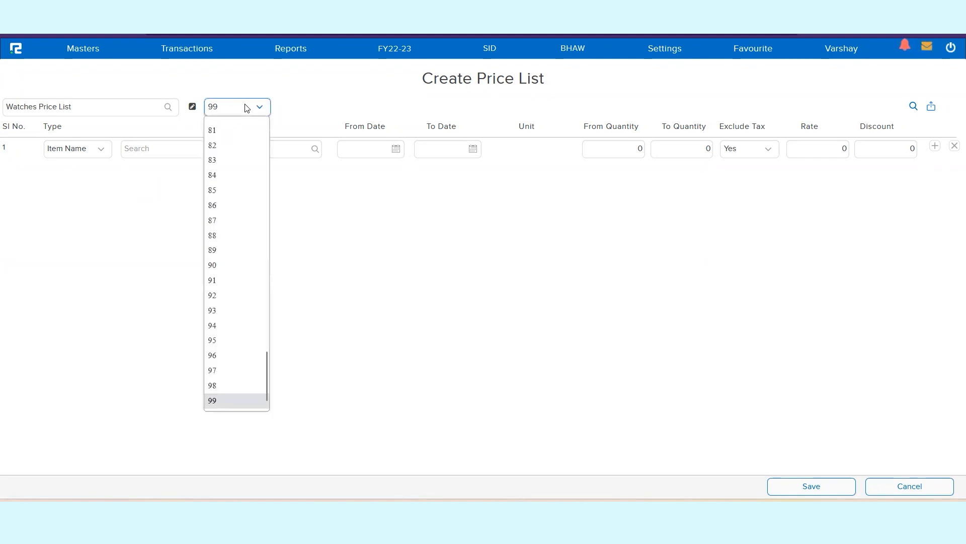
pyautogui.click(280, 101)
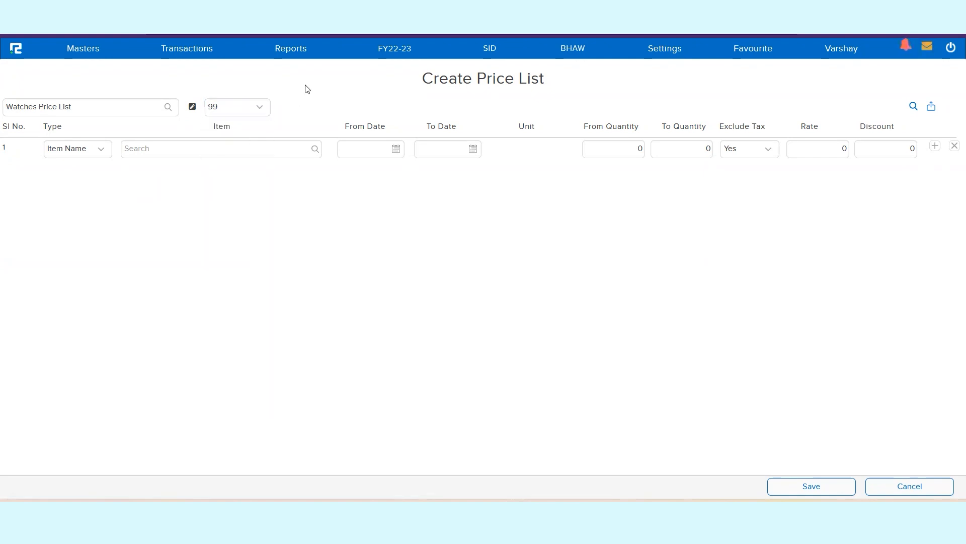
# Step: Check the item lookup types for the first row, then search by item name and select Rolex Watch
pyautogui.click(101, 149)
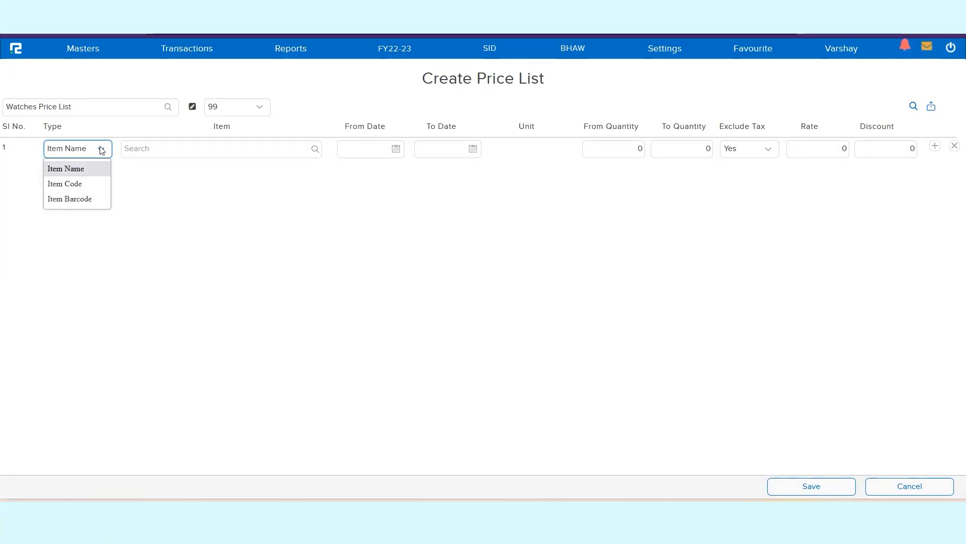
pyautogui.click(224, 149)
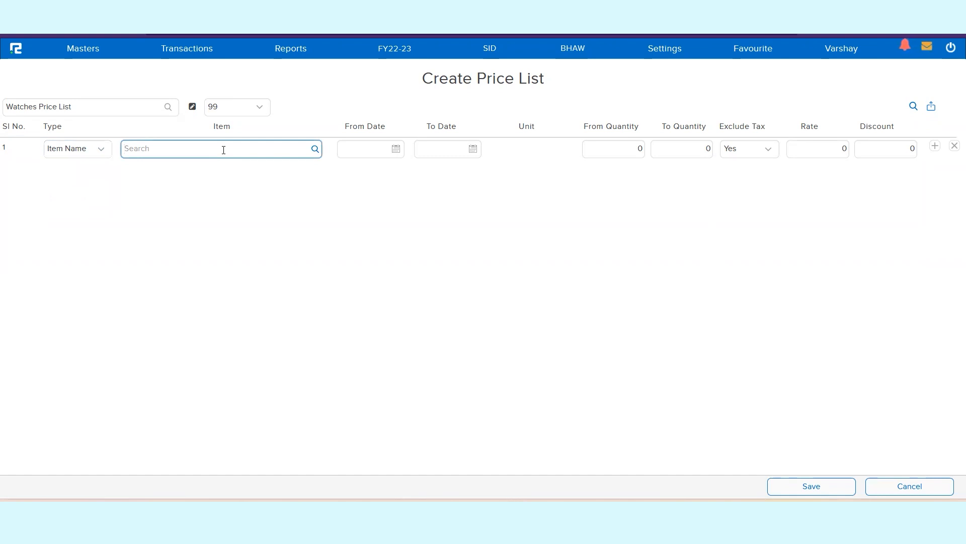
pyautogui.write('rolex')
pyautogui.click(225, 168)
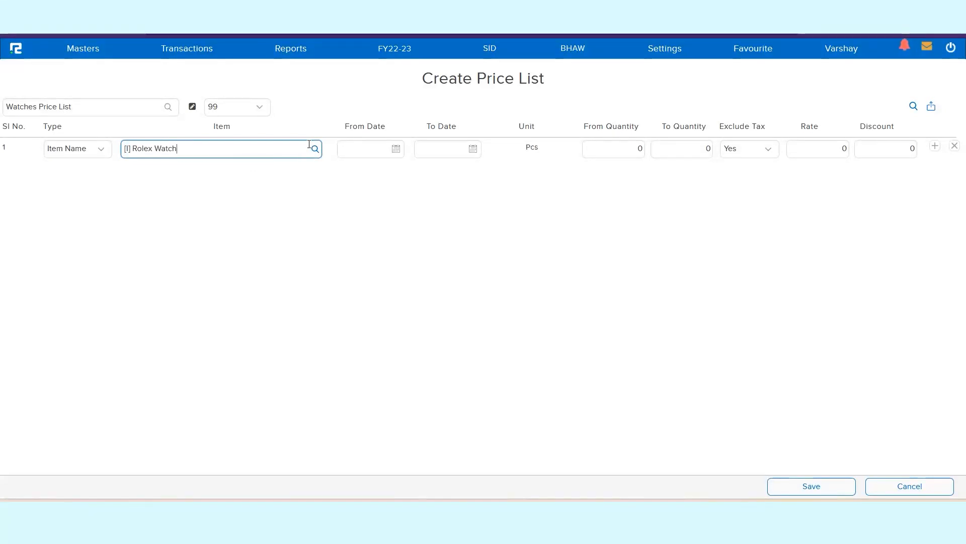
# Step: Give the first row a From Date of 01-05-2022, a To Date of 31-03-2023 and a quantity range of 1 to 50
pyautogui.click(363, 155)
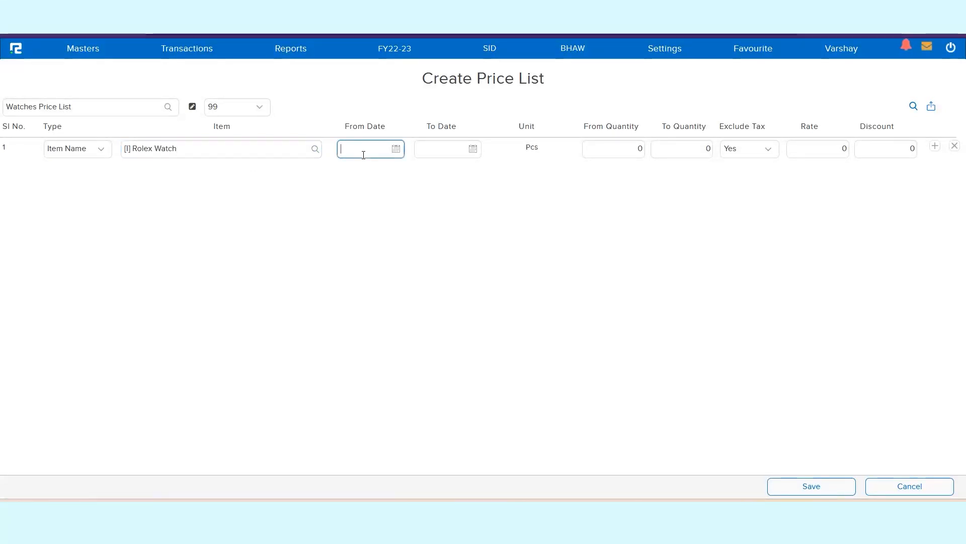
pyautogui.write('01-05-2022')
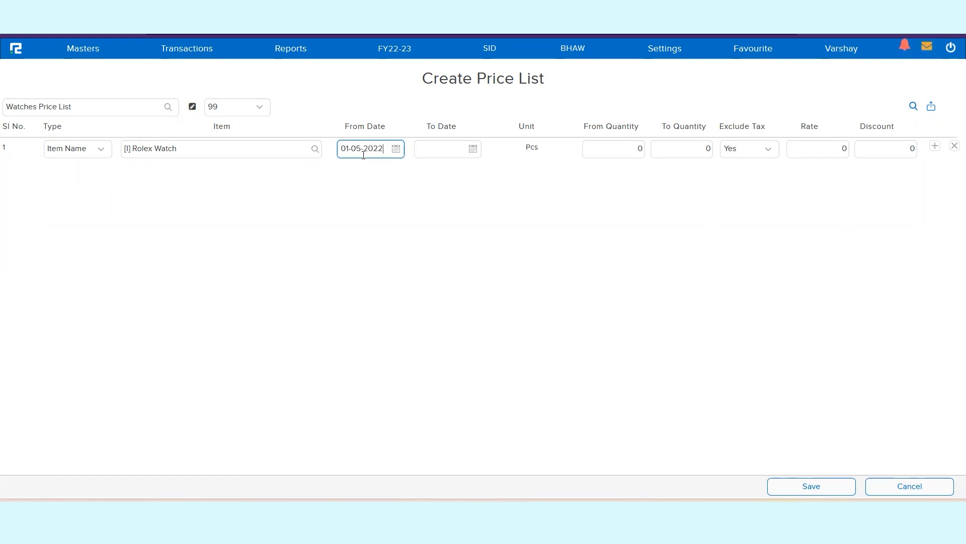
pyautogui.press('Tab')
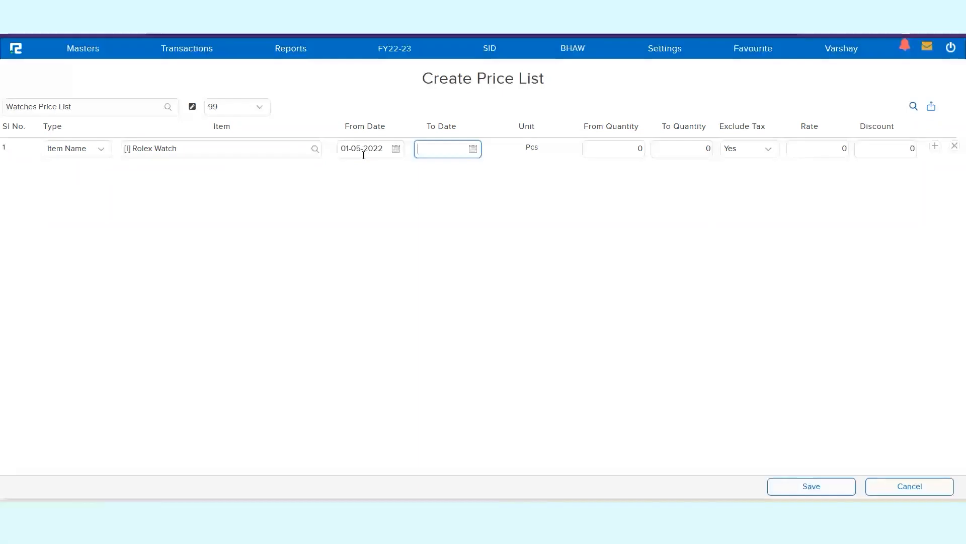
pyautogui.write('31-03-2023')
pyautogui.press('Tab')
pyautogui.write('1')
pyautogui.press('Tab')
pyautogui.write('50')
pyautogui.press('Tab')
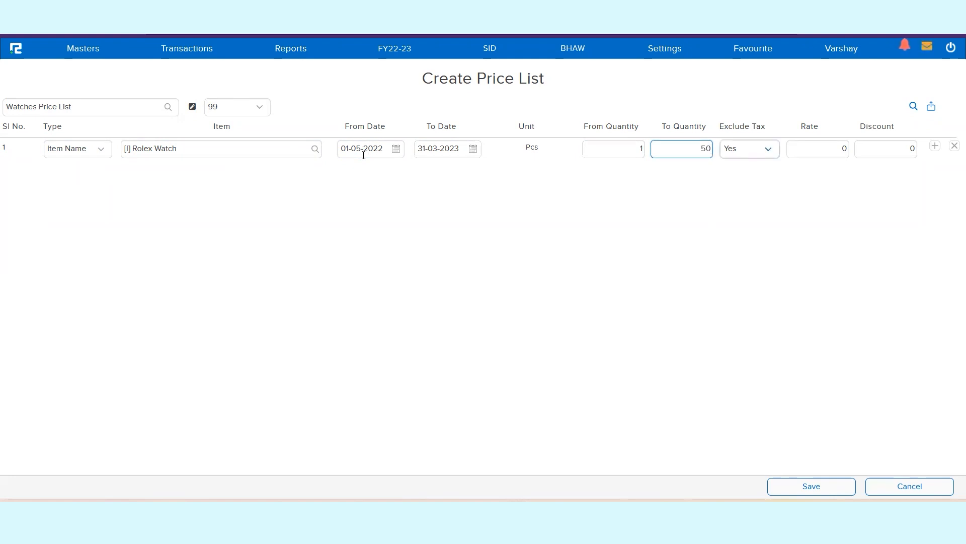
# Step: Clear the first row's To Date and set its rate to 1500
pyautogui.click(445, 150)
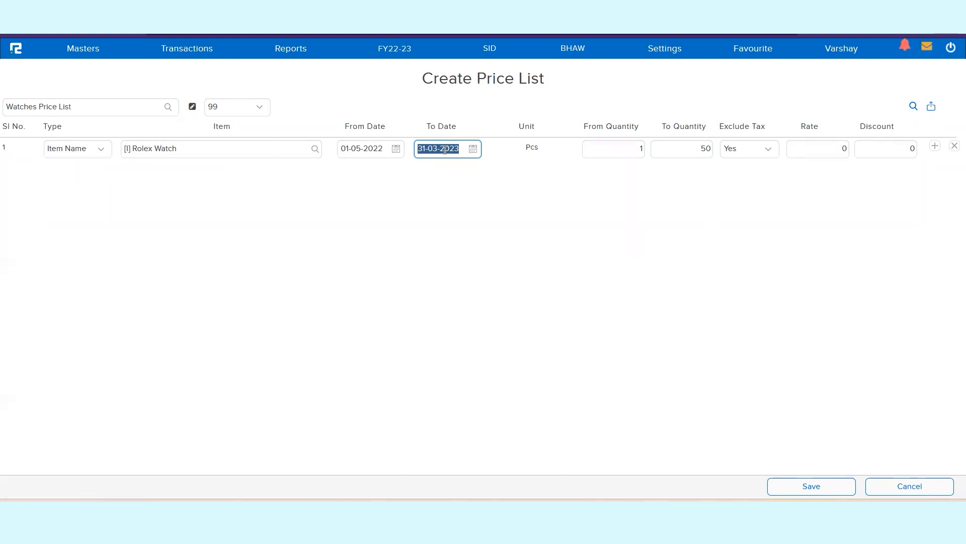
pyautogui.press('BackSpace')
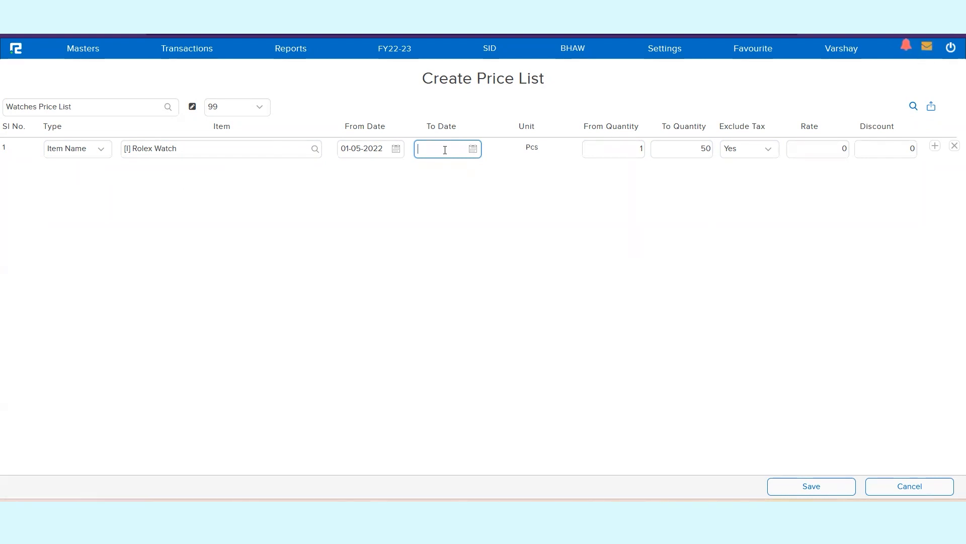
pyautogui.click(441, 207)
pyautogui.click(809, 153)
pyautogui.write('1500')
# Step: Add a second row for Rolex Watch with a From Date of 01-05-2022
pyautogui.press('Return')
pyautogui.write('rolex')
pyautogui.click(261, 191)
pyautogui.click(362, 169)
pyautogui.write('01')
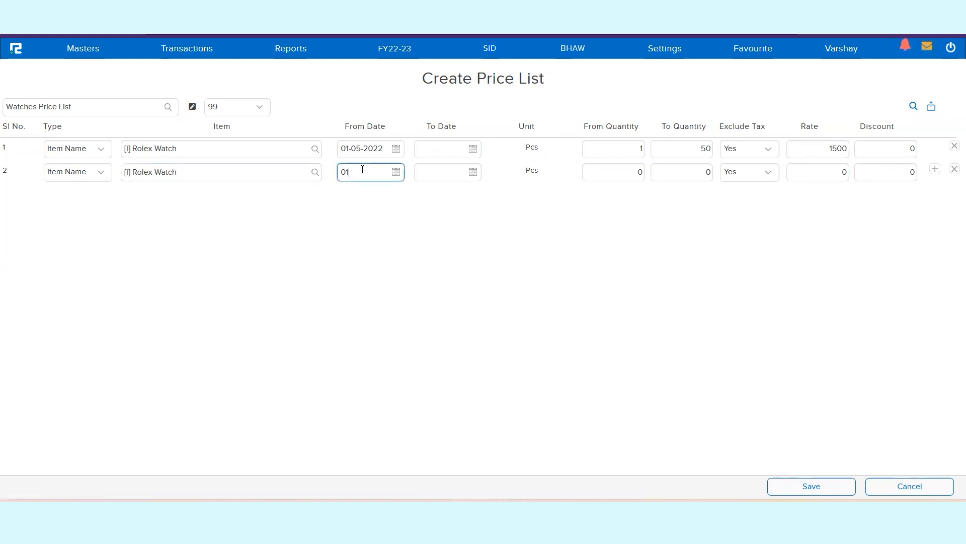
pyautogui.write('-05-2022')
# Step: Set the second row's quantity range to 51 to 100, its rate to 1450 and its discount to 5
pyautogui.press('Tab')
pyautogui.press('Tab')
pyautogui.press('Tab')
pyautogui.hotkey('shift', 'Tab')
pyautogui.write('51')
pyautogui.press('Tab')
pyautogui.write('100')
pyautogui.press('Tab')
pyautogui.press('Tab')
pyautogui.write('1450')
pyautogui.press('Tab')
pyautogui.write('5')
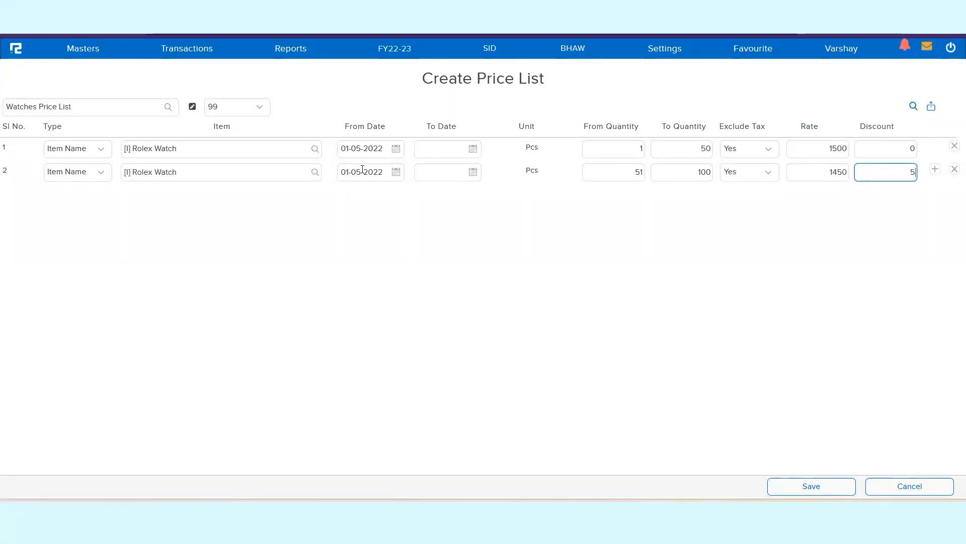
# Step: Examine the Exclude Tax choices and the discount field of the first row
pyautogui.click(733, 148)
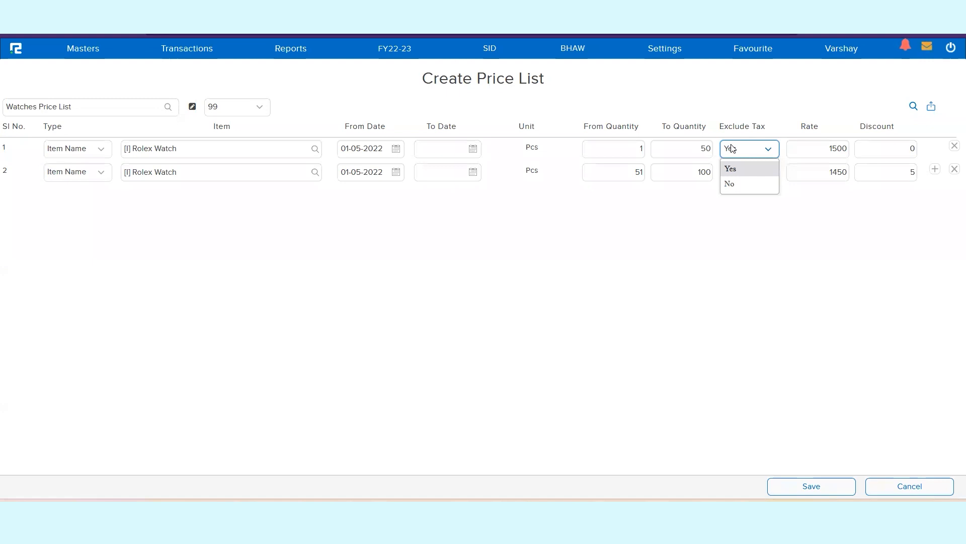
pyautogui.click(873, 152)
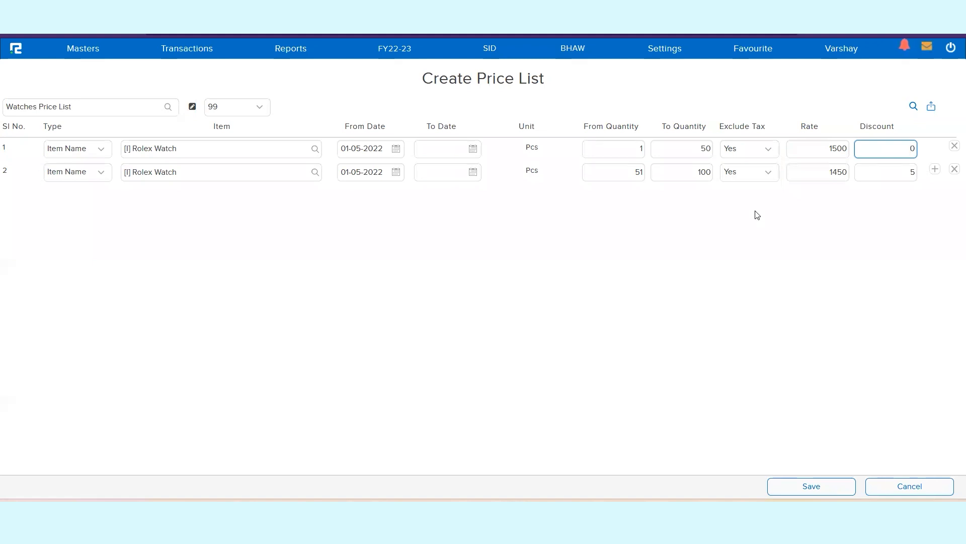
# Step: Open the overview of existing inventory price lists for editing
pyautogui.click(83, 52)
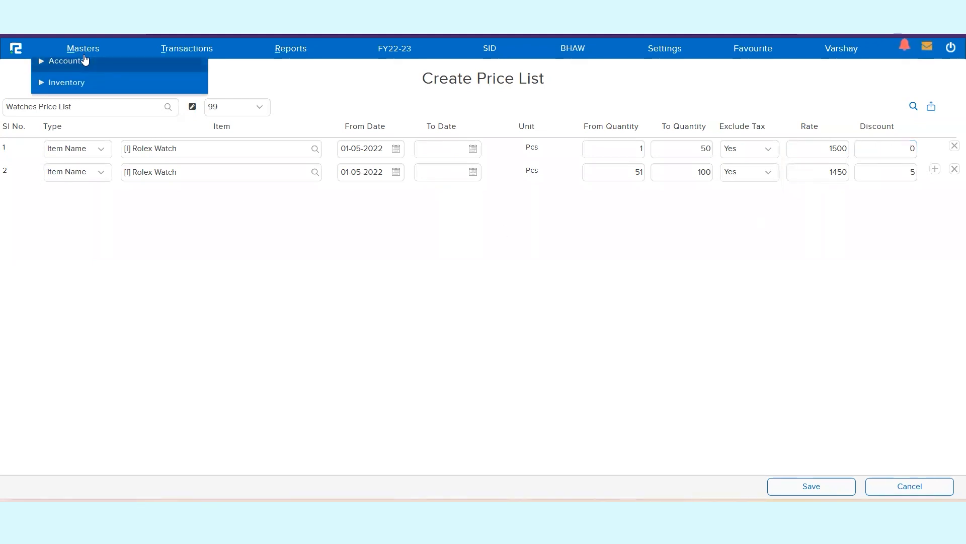
pyautogui.click(82, 88)
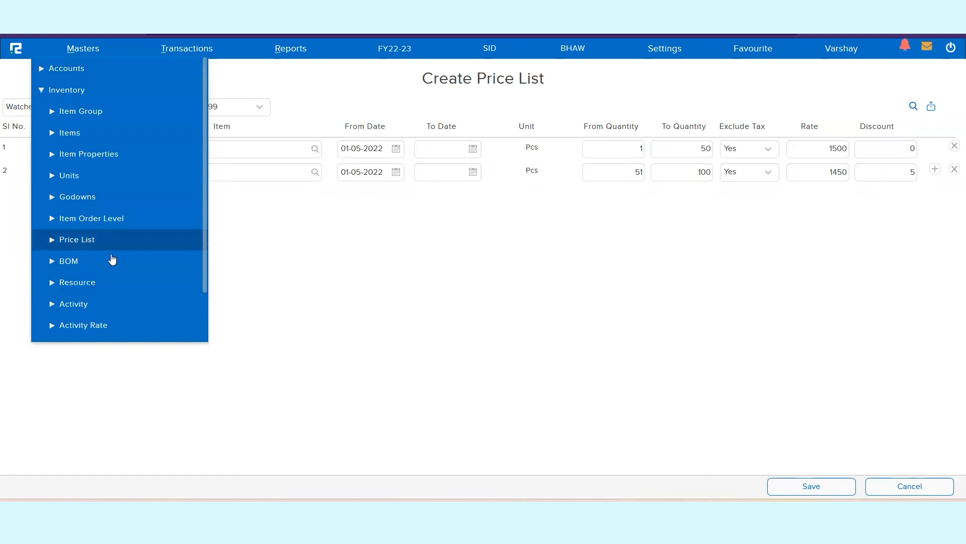
pyautogui.click(80, 242)
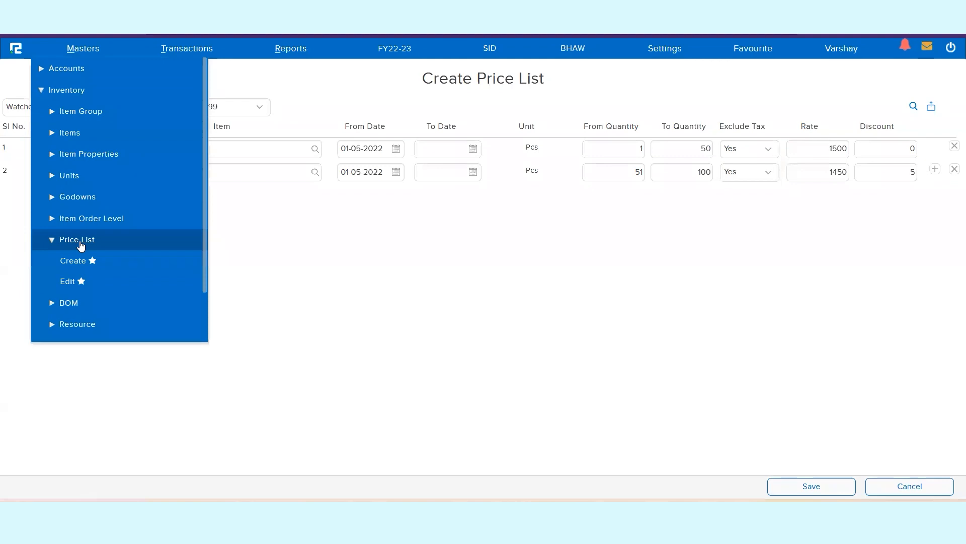
pyautogui.click(69, 285)
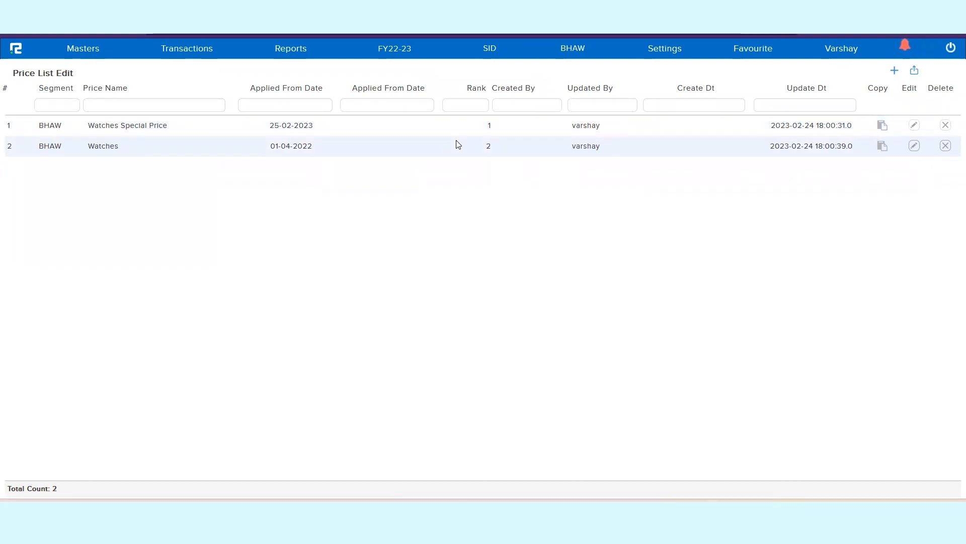
# Step: Open the Watches price list for editing and load all of its items
pyautogui.doubleClick(93, 146)
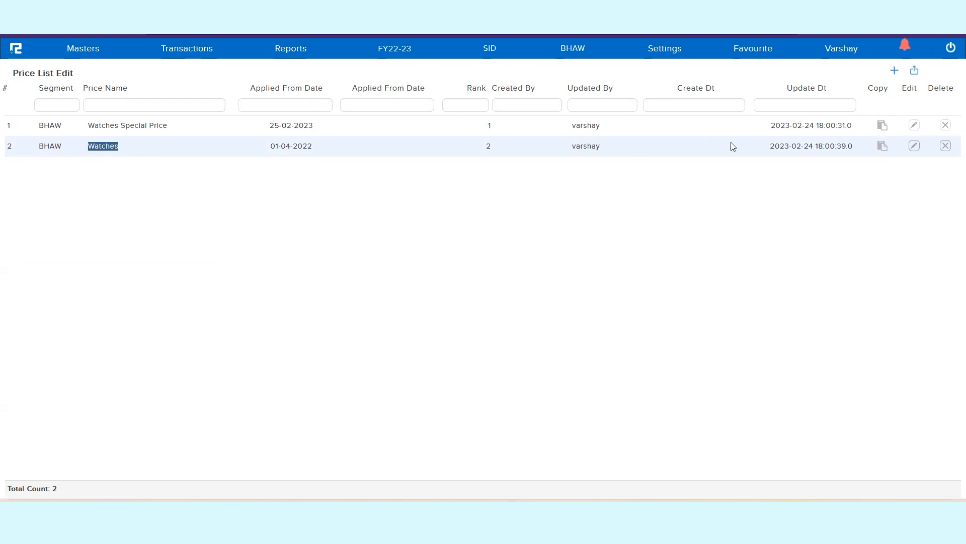
pyautogui.click(915, 146)
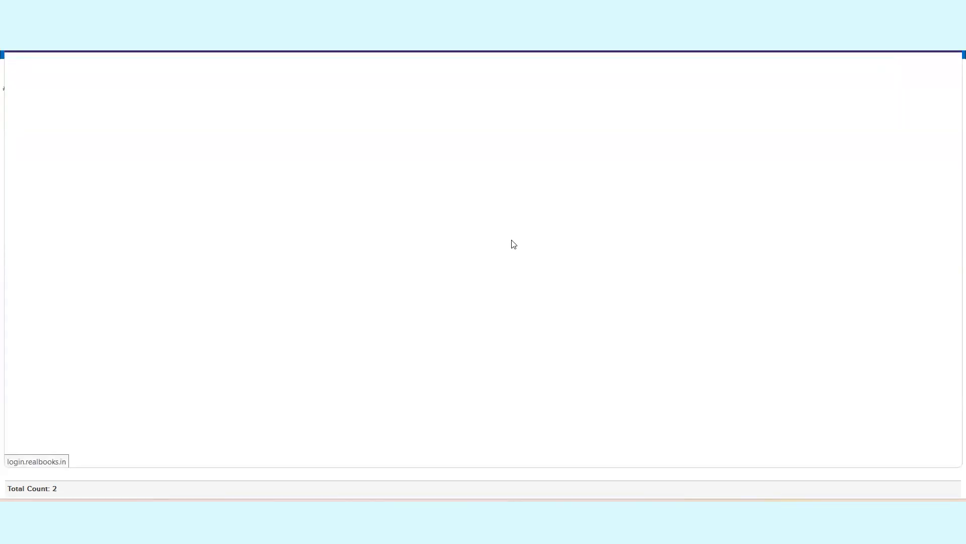
pyautogui.click(222, 125)
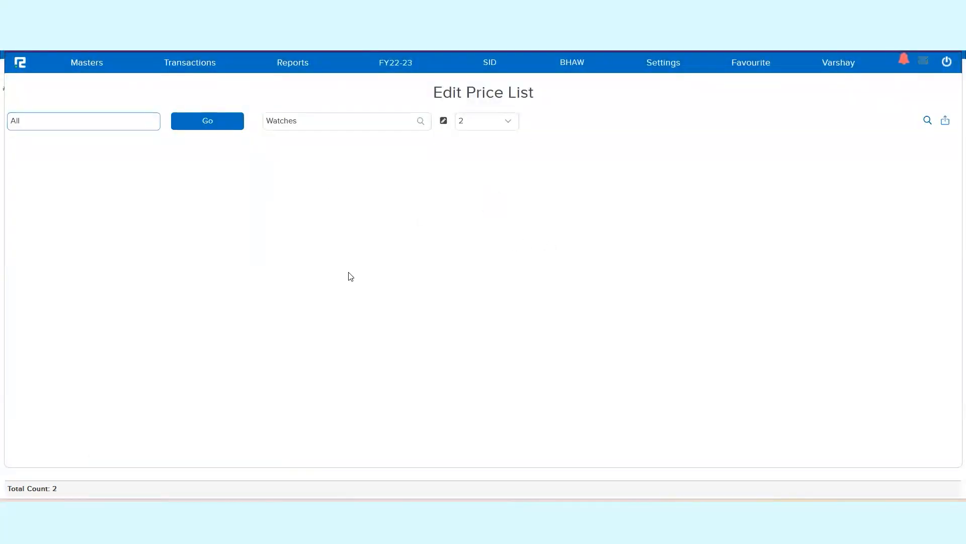
# Step: Look through all item rows of the Watches price list and its From Date column
pyautogui.scroll(-1, 375, 271)
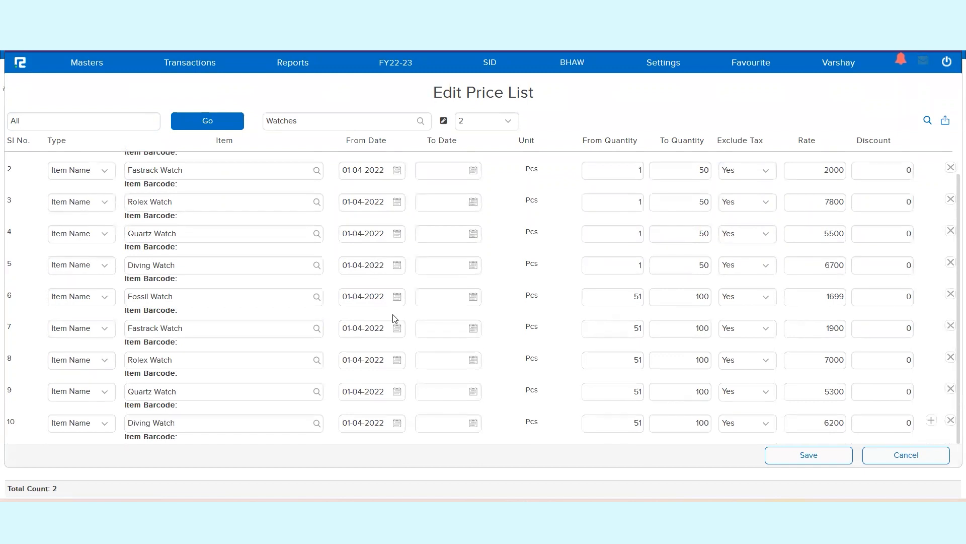
pyautogui.scroll(1, 403, 318)
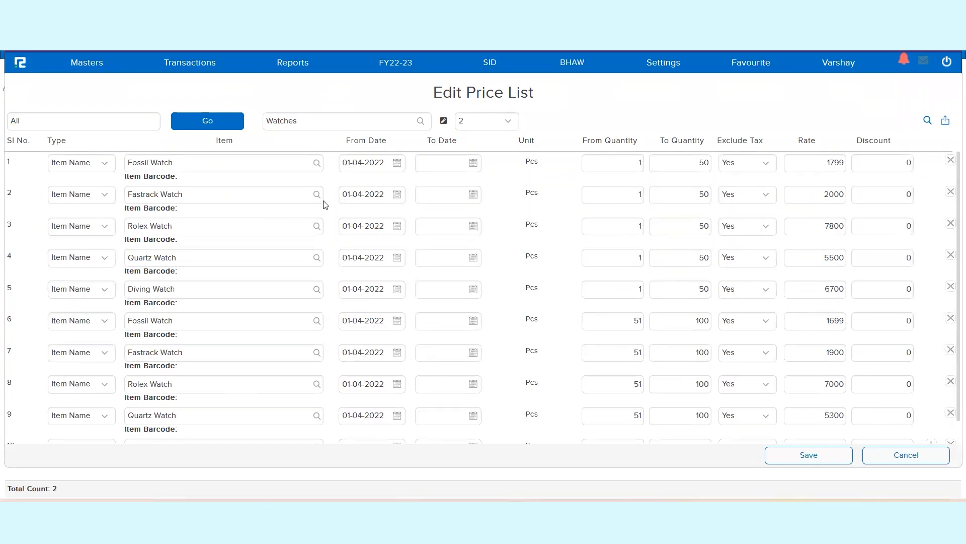
pyautogui.scroll(-1, 353, 194)
pyautogui.scroll(1, 355, 191)
pyautogui.tripleClick(360, 140)
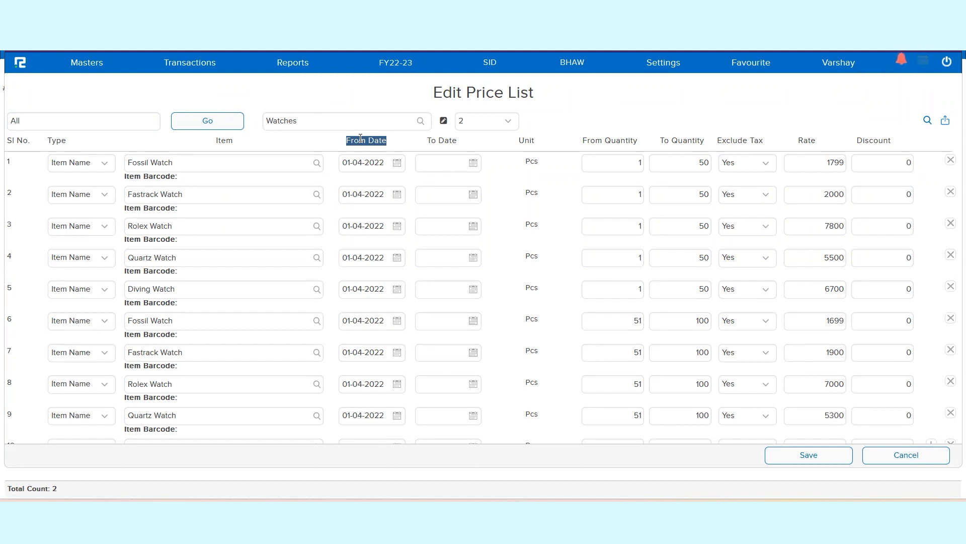
# Step: Compare the quantity ranges and rates of the two Fossil Watch rows, then check the other watches and return to the price list overview
pyautogui.tripleClick(169, 165)
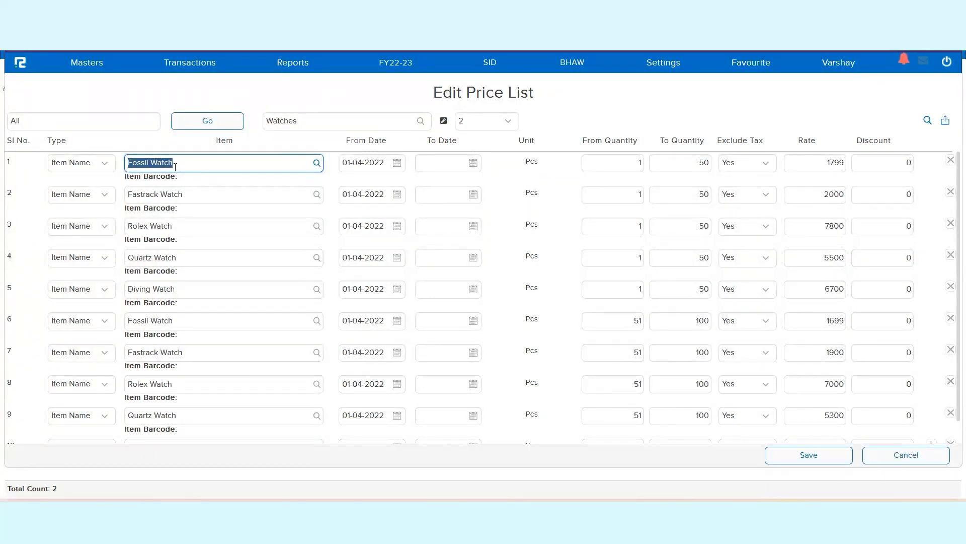
pyautogui.click(593, 158)
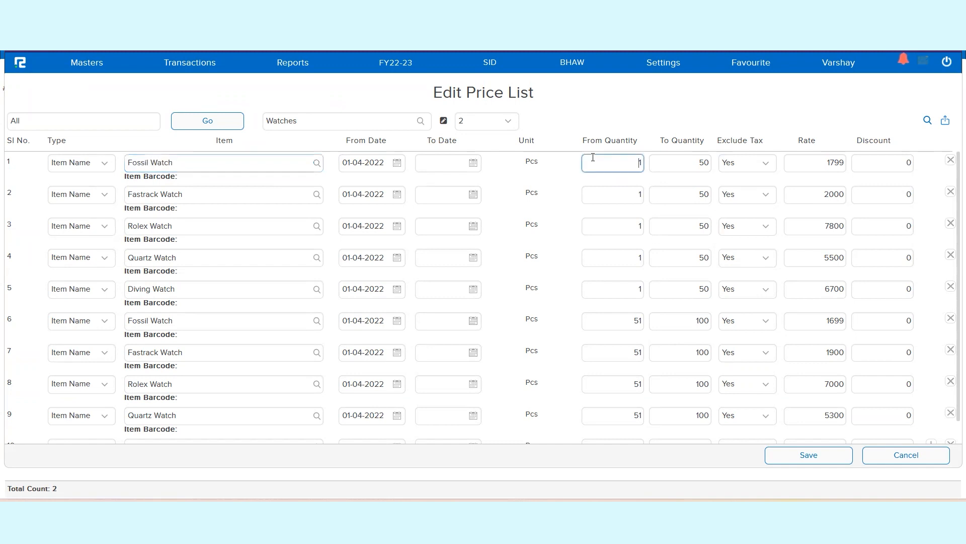
pyautogui.press('Tab')
pyautogui.click(832, 162)
pyautogui.doubleClick(832, 162)
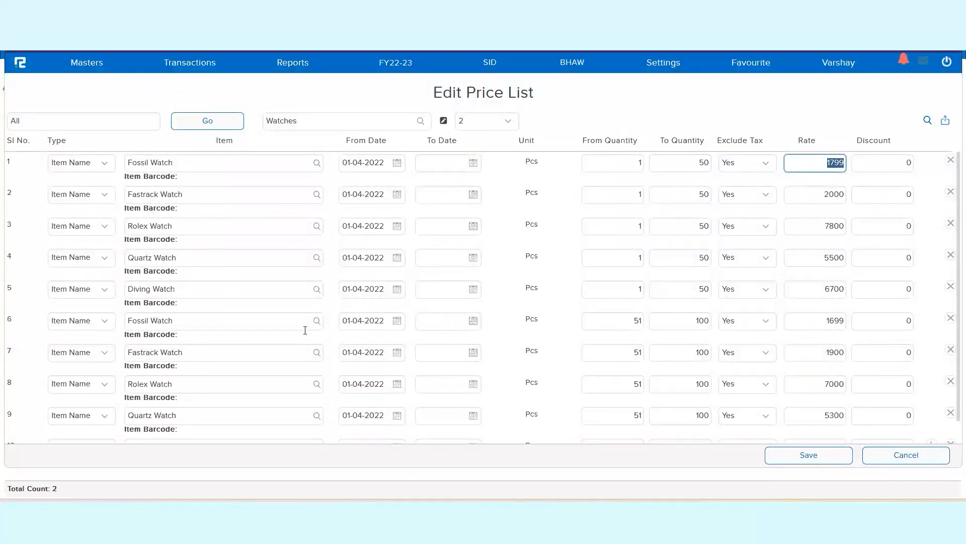
pyautogui.tripleClick(216, 321)
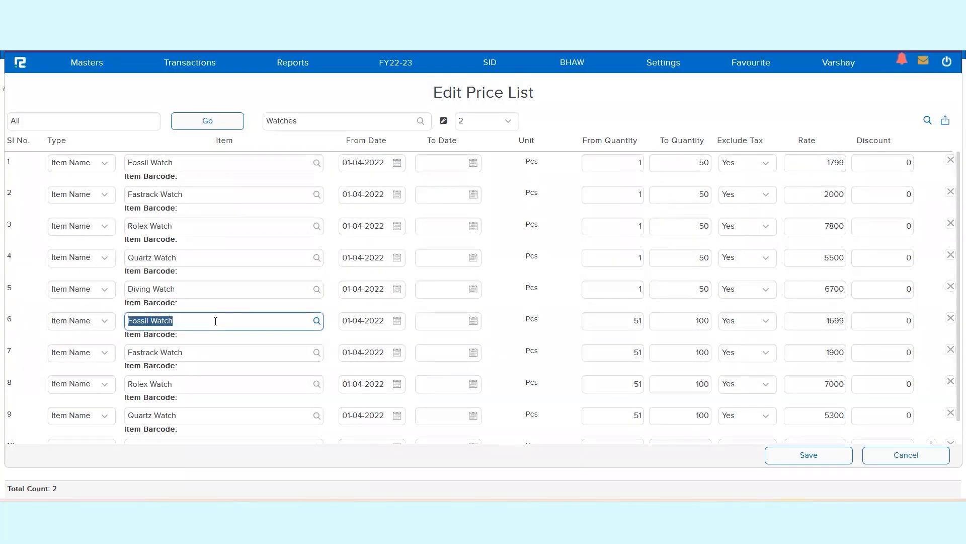
pyautogui.doubleClick(623, 321)
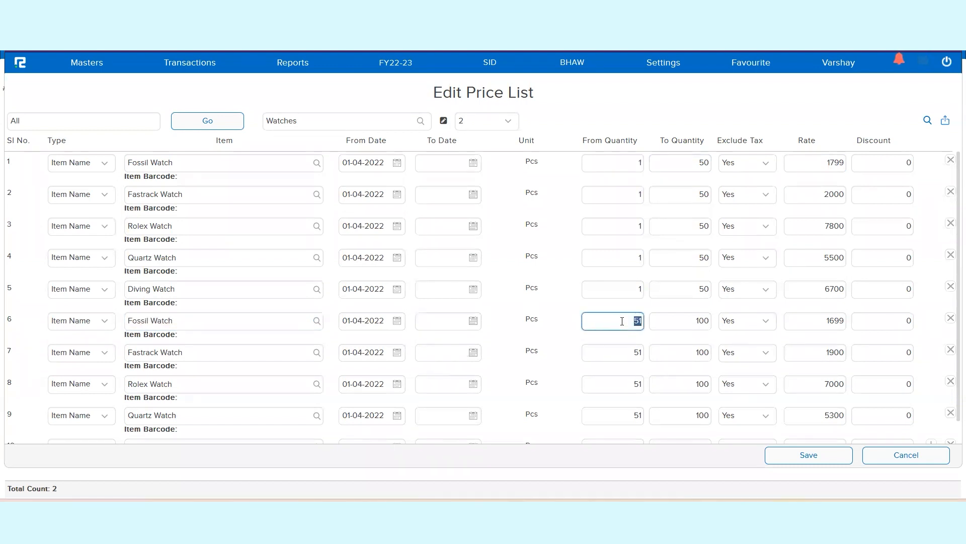
pyautogui.doubleClick(684, 326)
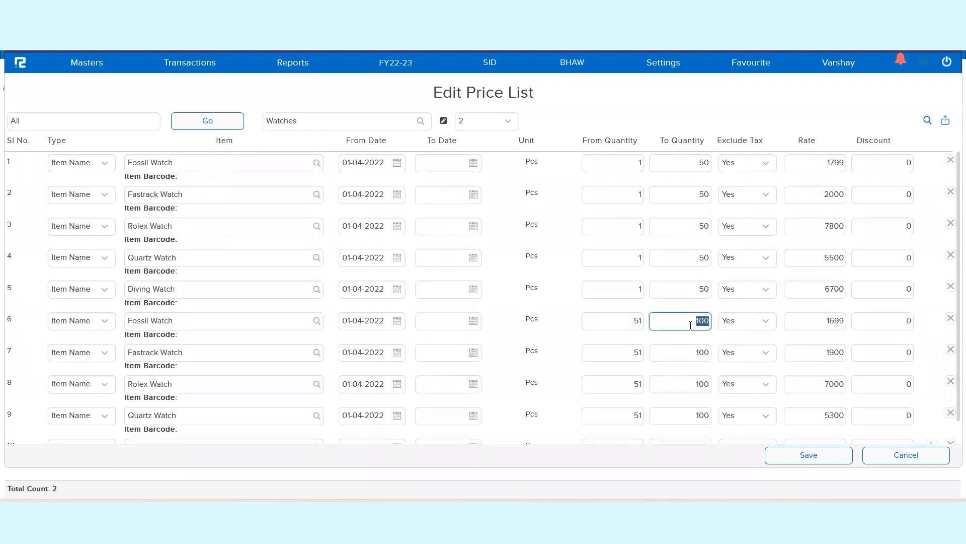
pyautogui.doubleClick(829, 321)
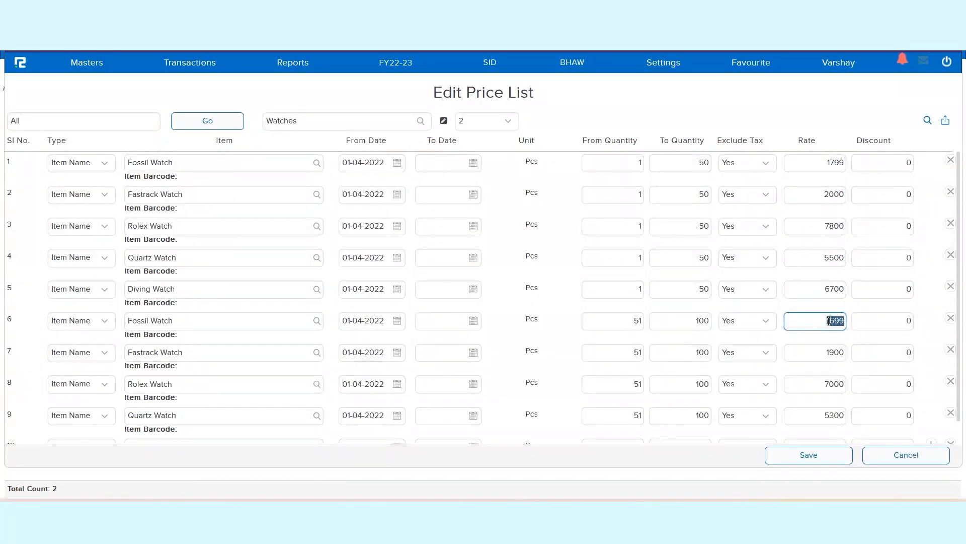
pyautogui.click(186, 194)
pyautogui.click(198, 225)
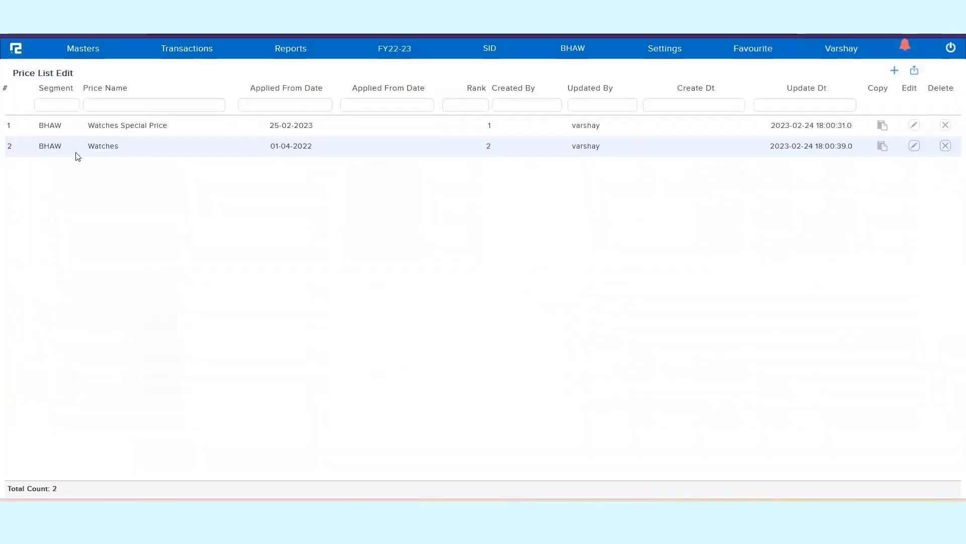
# Step: Open a new sale order entry from the inventory sale cycle
pyautogui.click(183, 52)
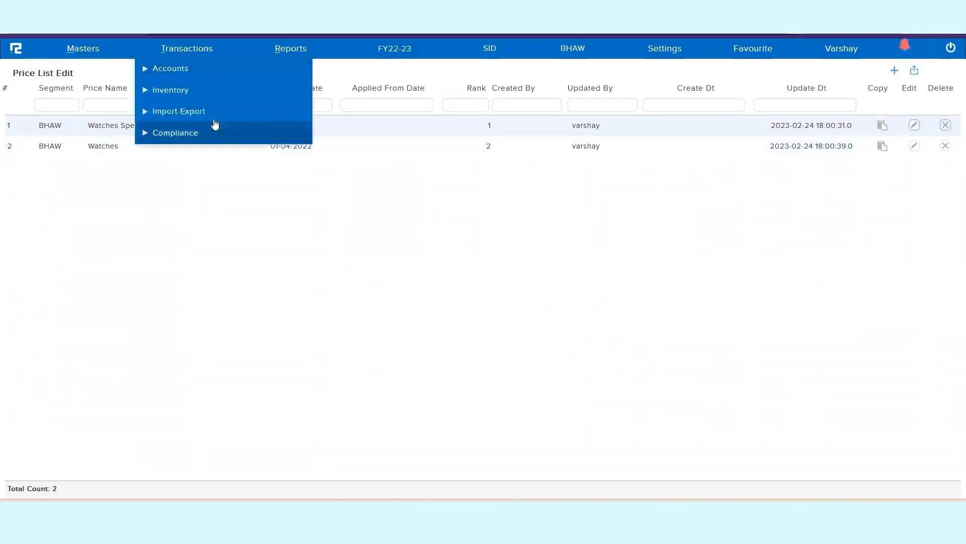
pyautogui.click(174, 95)
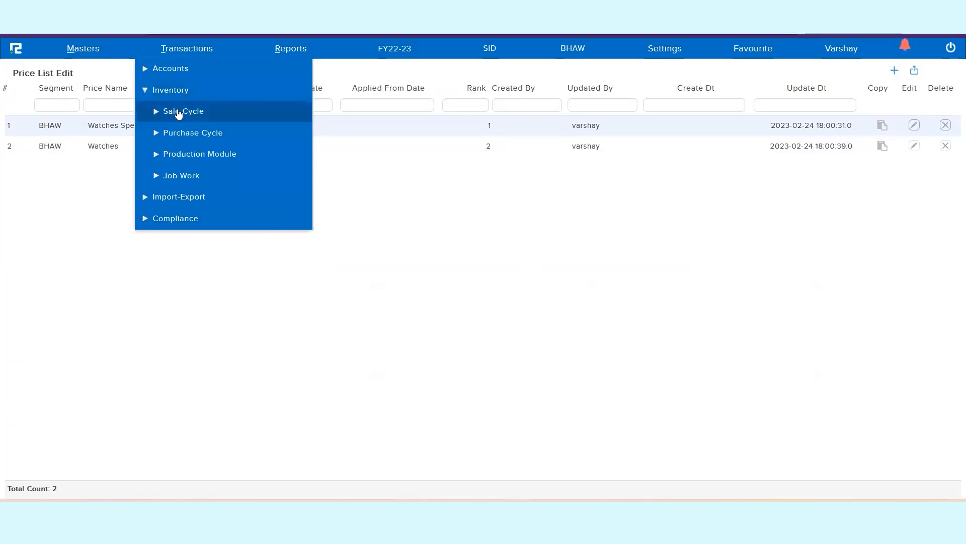
pyautogui.click(180, 112)
pyautogui.click(194, 200)
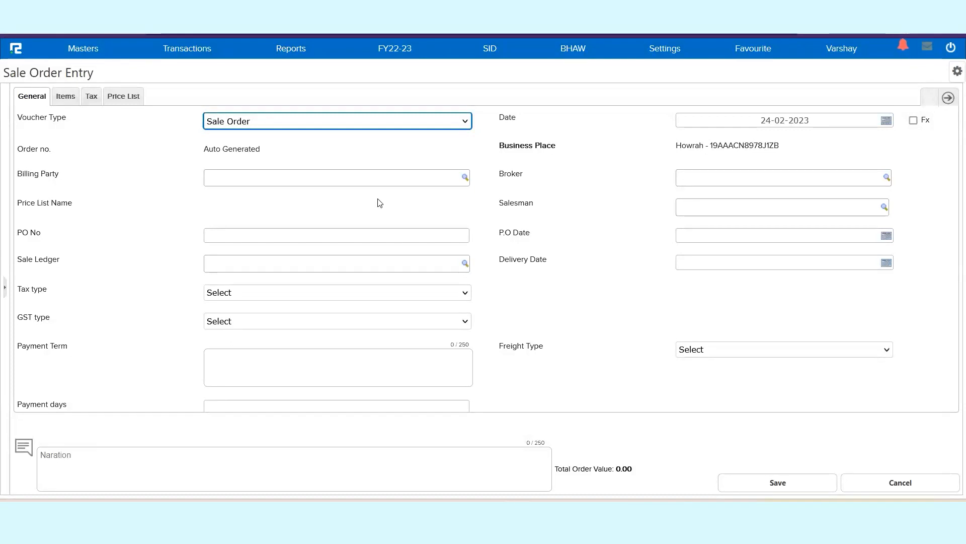
# Step: Look up billing parties matching "ahujj" in the sale order without choosing one
pyautogui.click(312, 176)
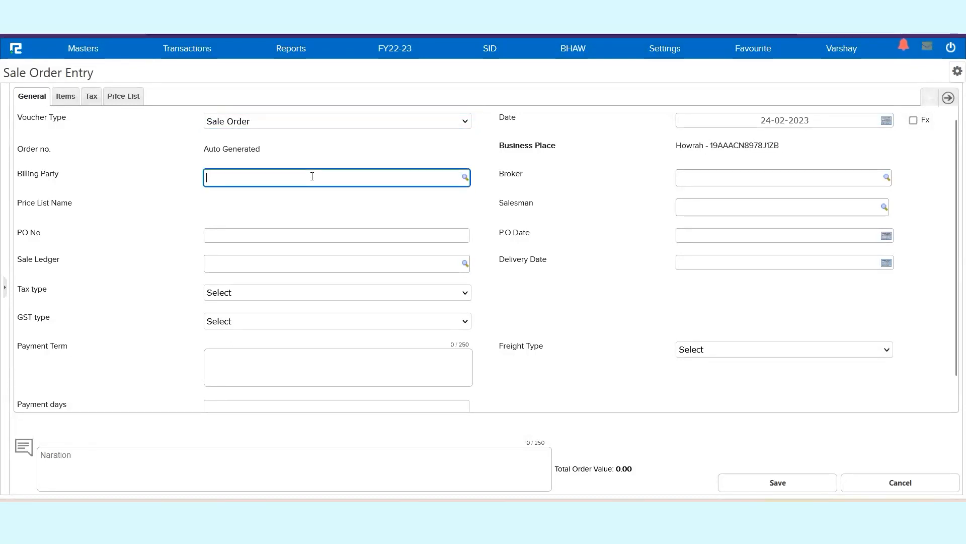
pyautogui.write('ahujj')
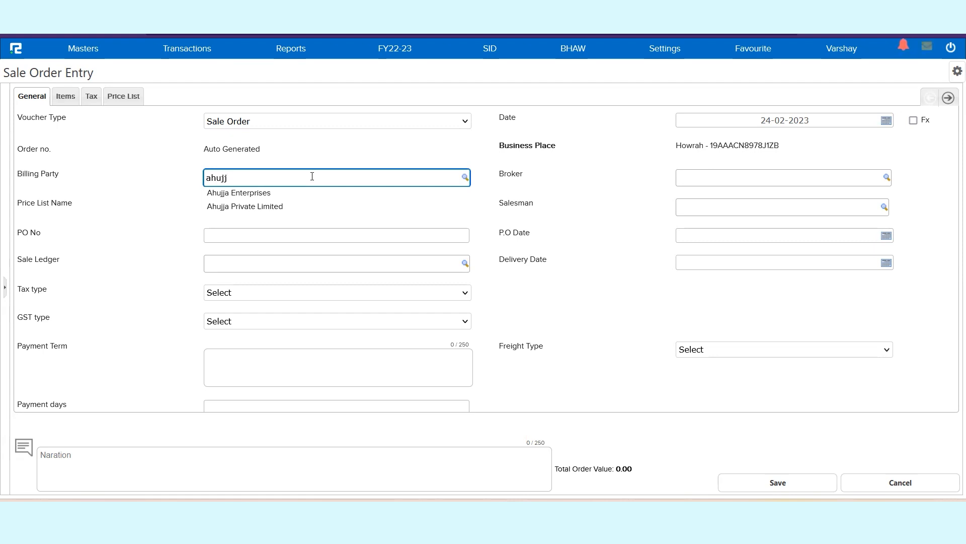
pyautogui.click(135, 180)
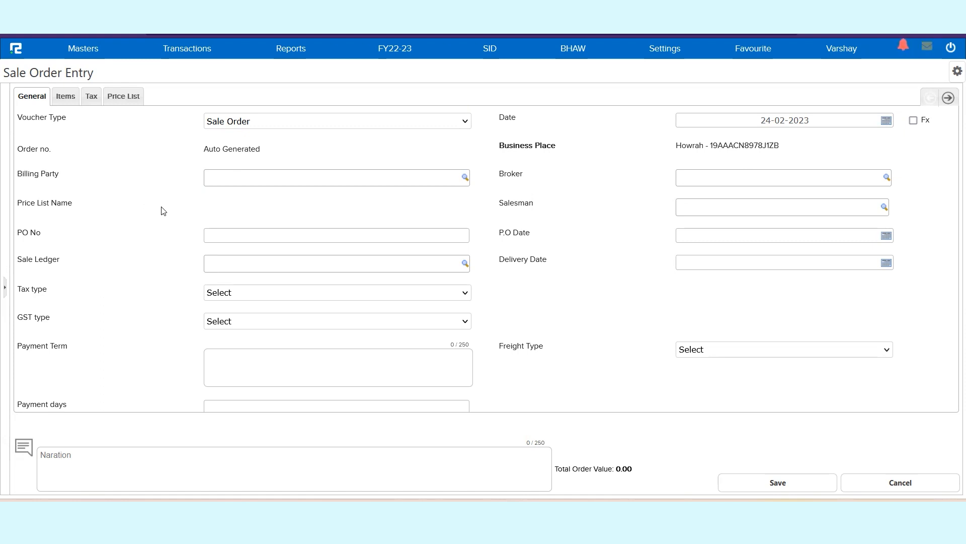
# Step: Search the account ledgers for "ahujja" and open the Ahujja Enterprises ledger for editing
pyautogui.click(93, 49)
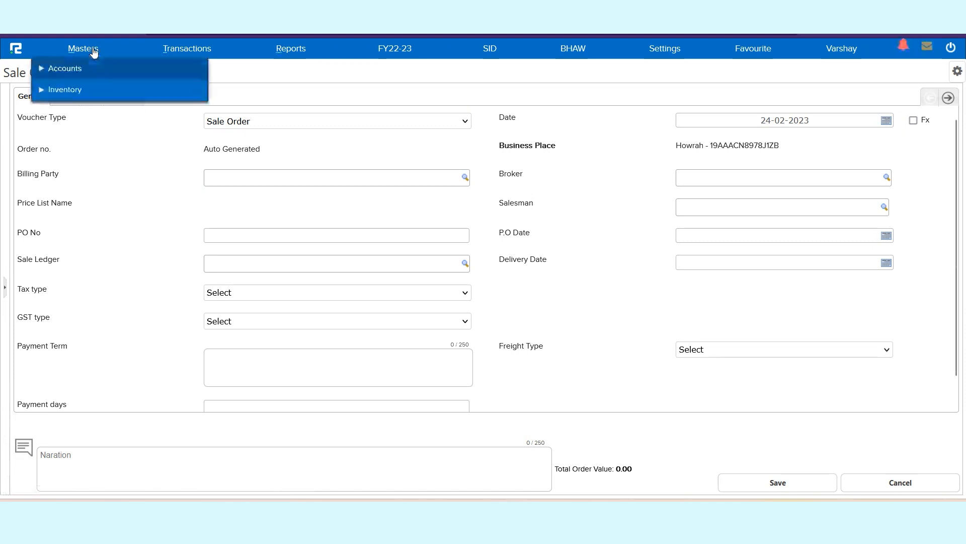
pyautogui.click(72, 73)
pyautogui.click(76, 113)
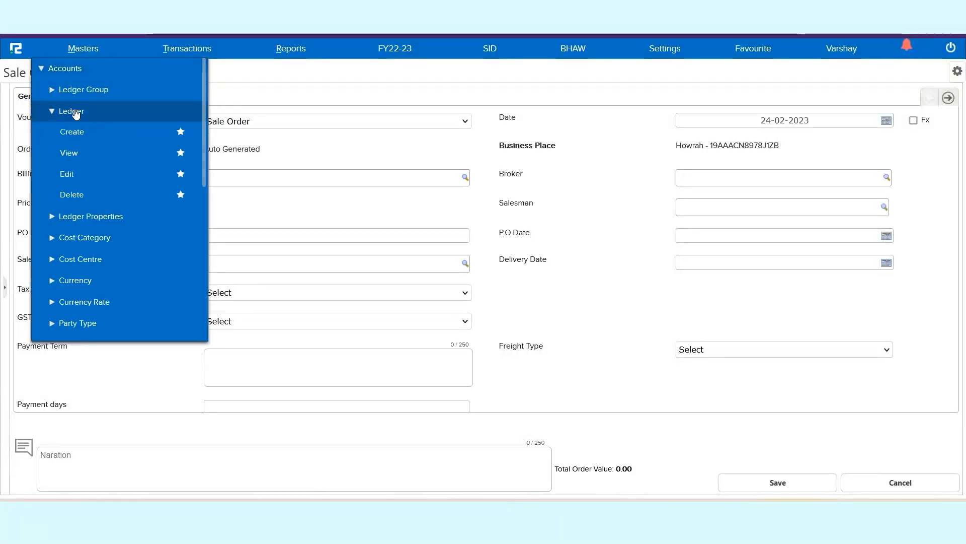
pyautogui.click(72, 180)
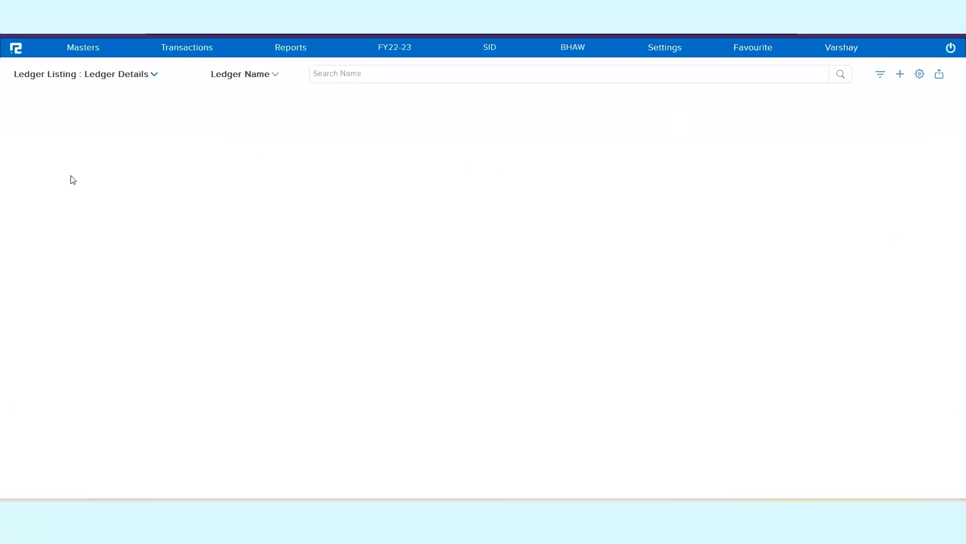
pyautogui.write('a')
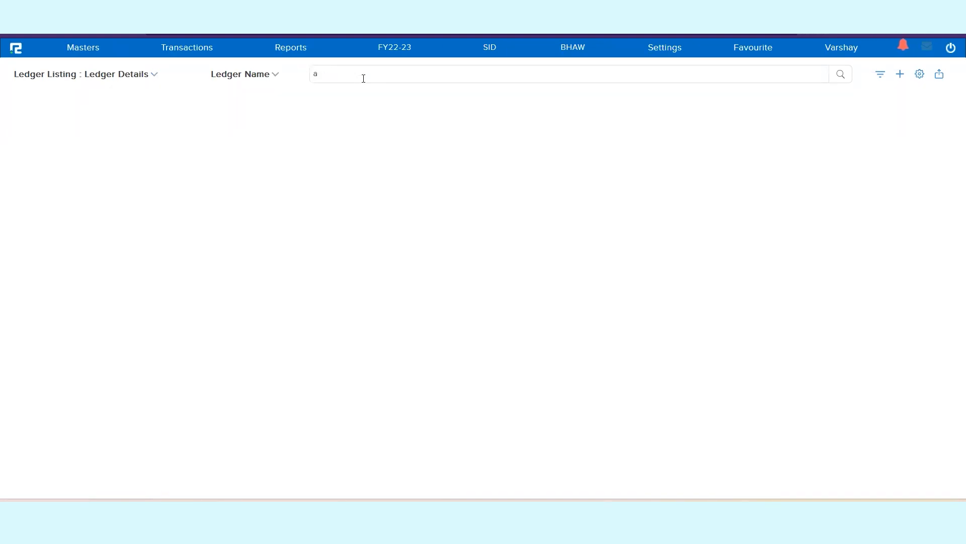
pyautogui.write('hujja')
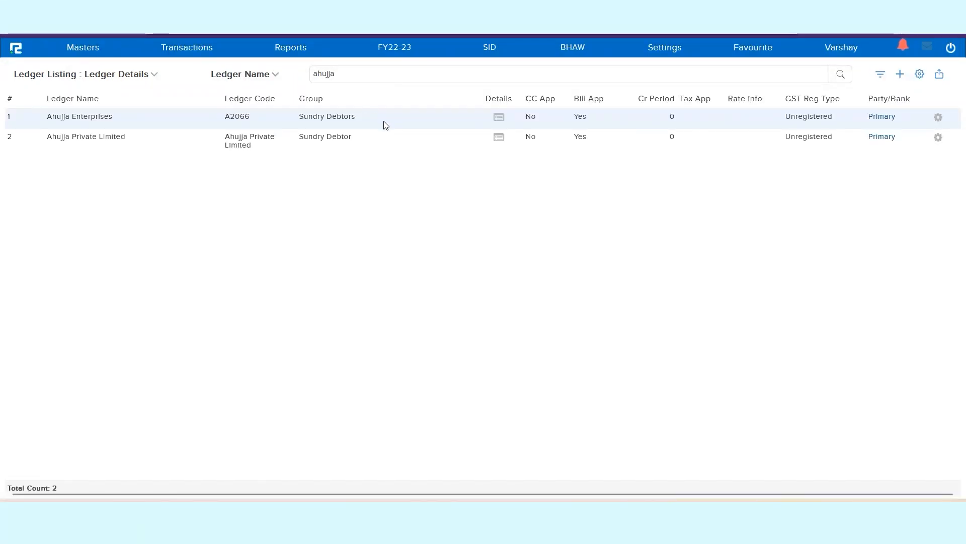
pyautogui.click(384, 121)
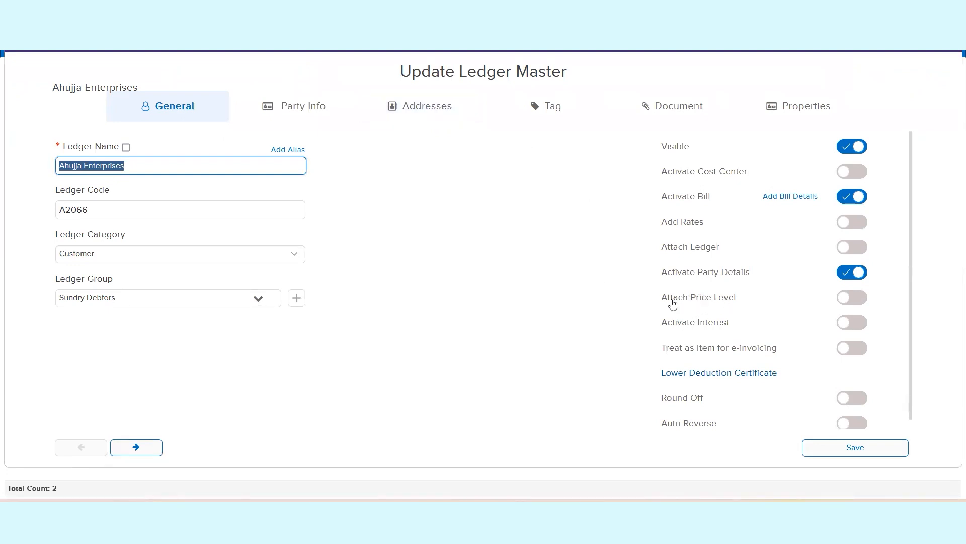
# Step: Activate Attach Price Level for the ledger and assign the Watches [2] price level to the Bhawanipur segment
pyautogui.click(862, 302)
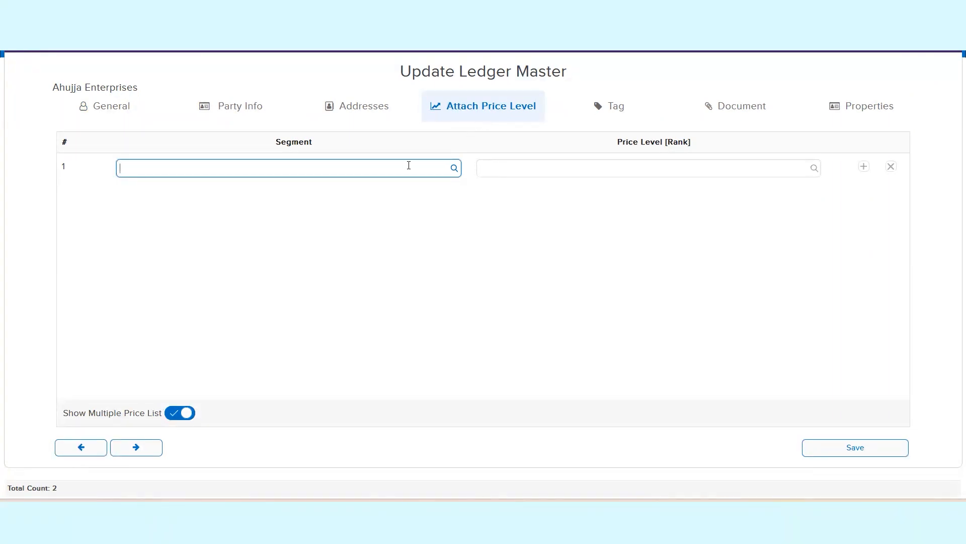
pyautogui.write('bhawa')
pyautogui.click(414, 189)
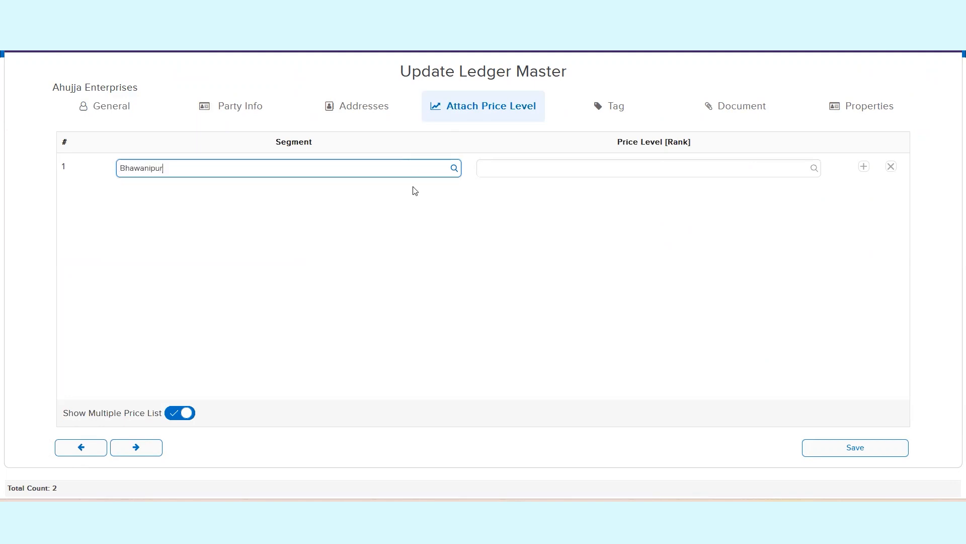
pyautogui.click(580, 165)
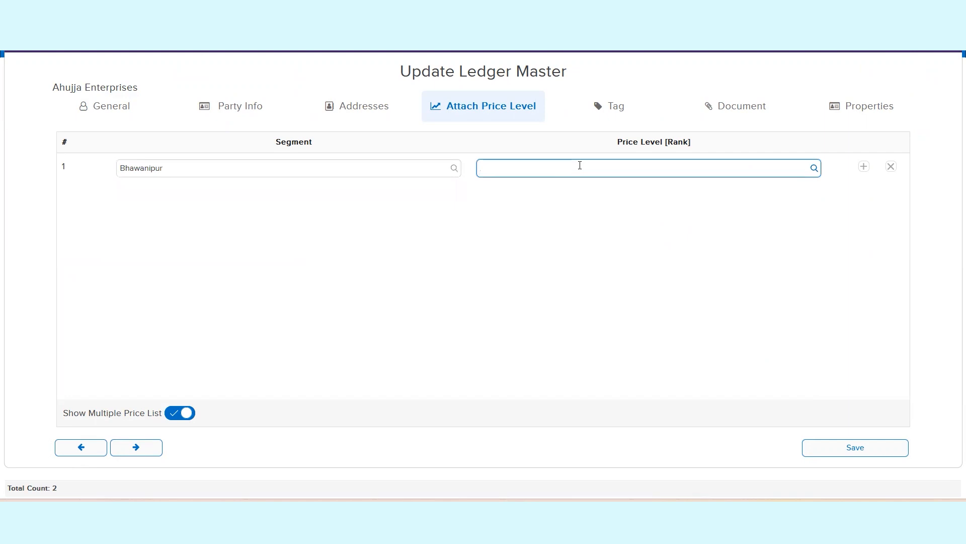
pyautogui.write('watc')
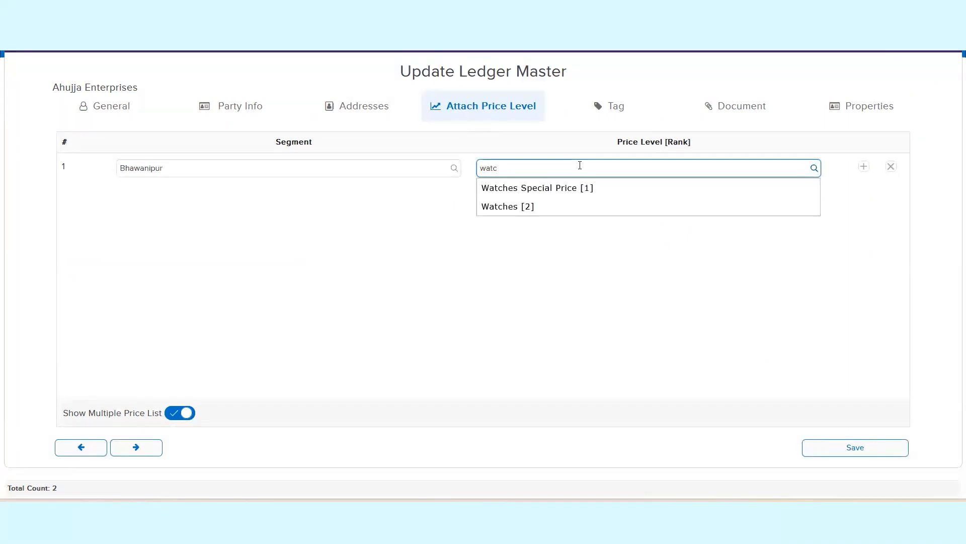
pyautogui.click(579, 208)
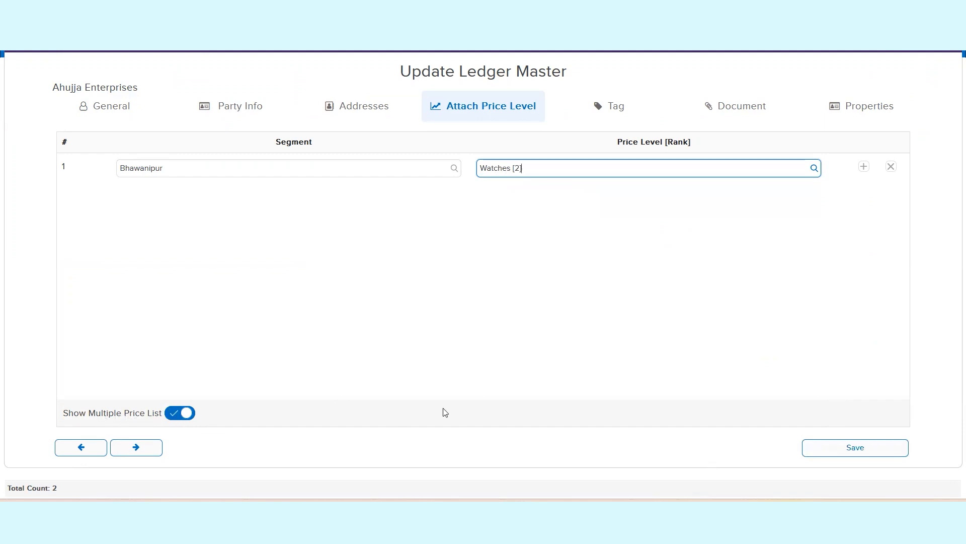
# Step: Save the ledger's price level assignment and open a new sale order entry from the inventory sale cycle
pyautogui.click(864, 449)
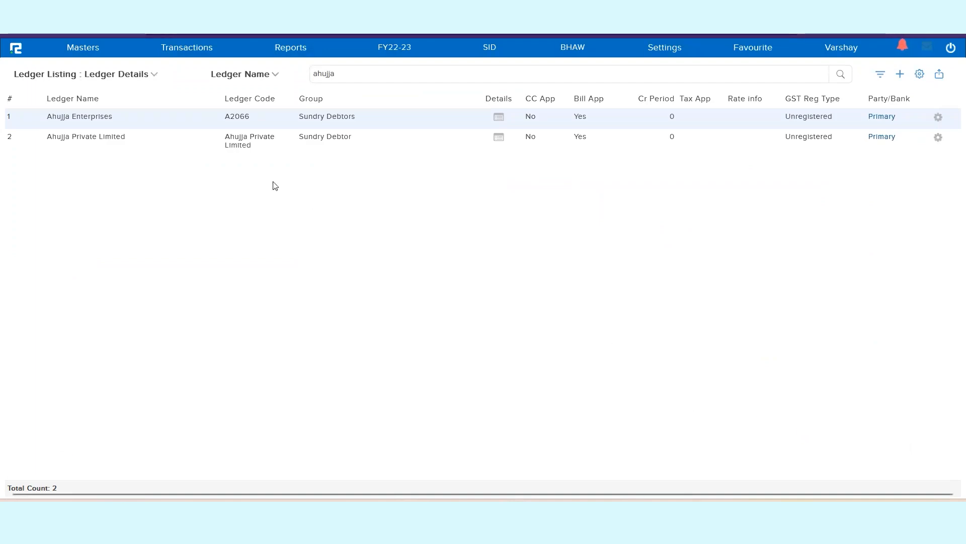
pyautogui.click(181, 54)
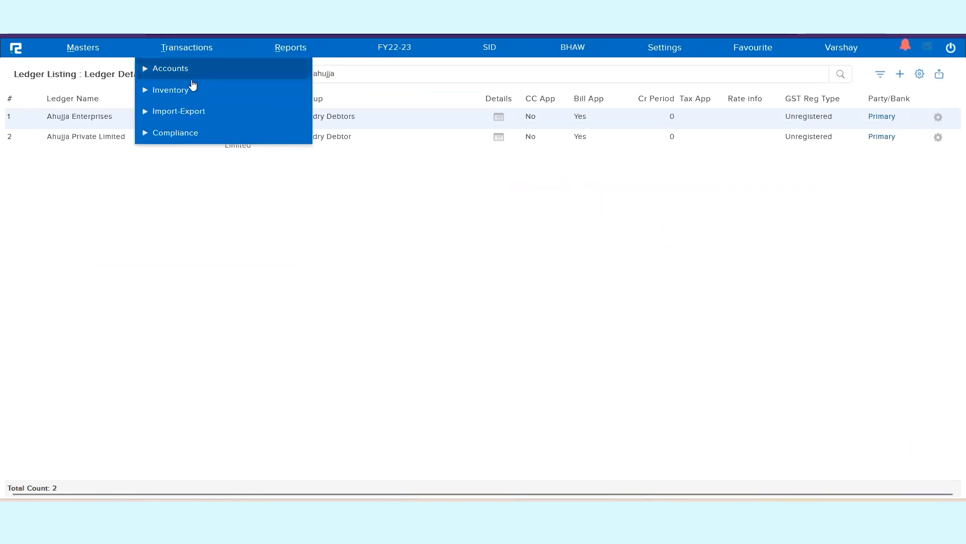
pyautogui.click(181, 91)
pyautogui.click(178, 111)
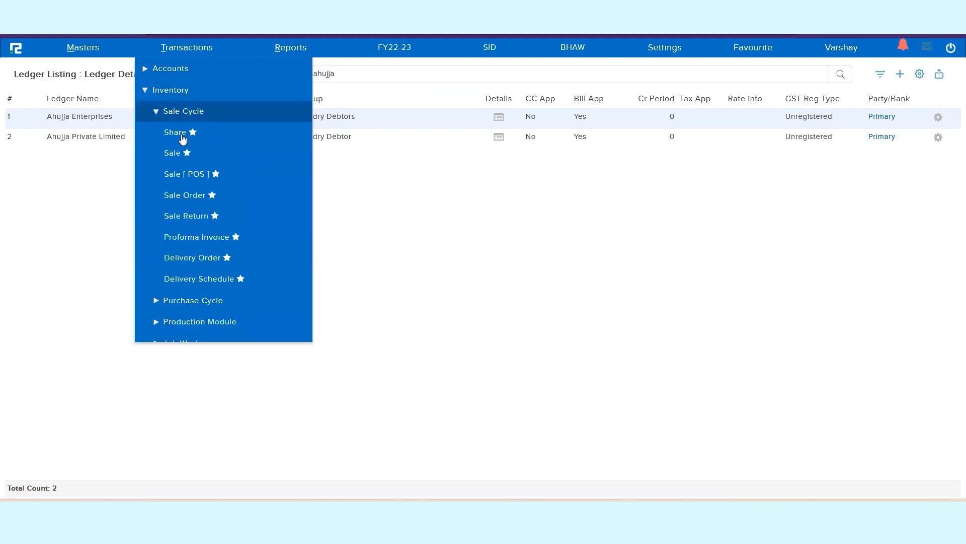
pyautogui.click(198, 202)
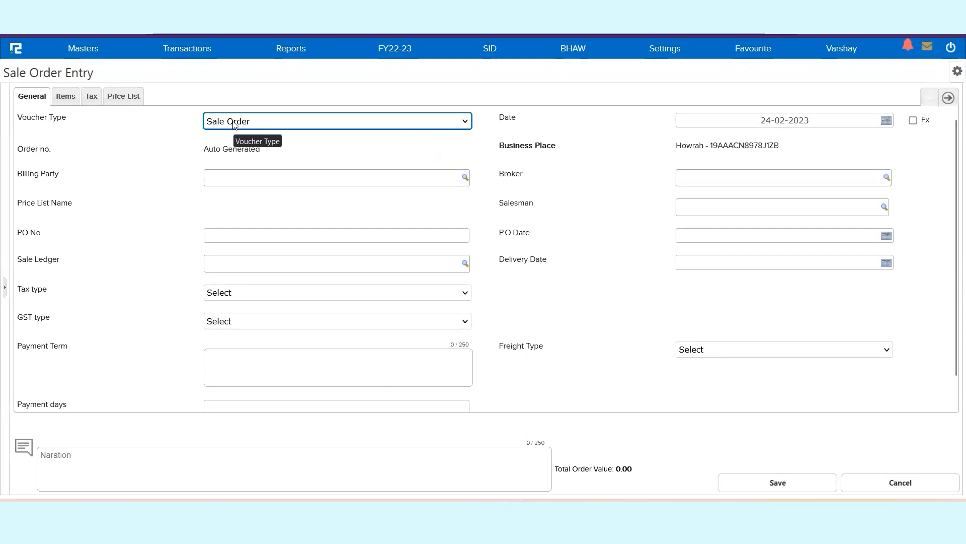
# Step: Choose Ahujja Enterprises as the sale order's billing party and check the attached price list name
pyautogui.click(227, 178)
pyautogui.write('ahu')
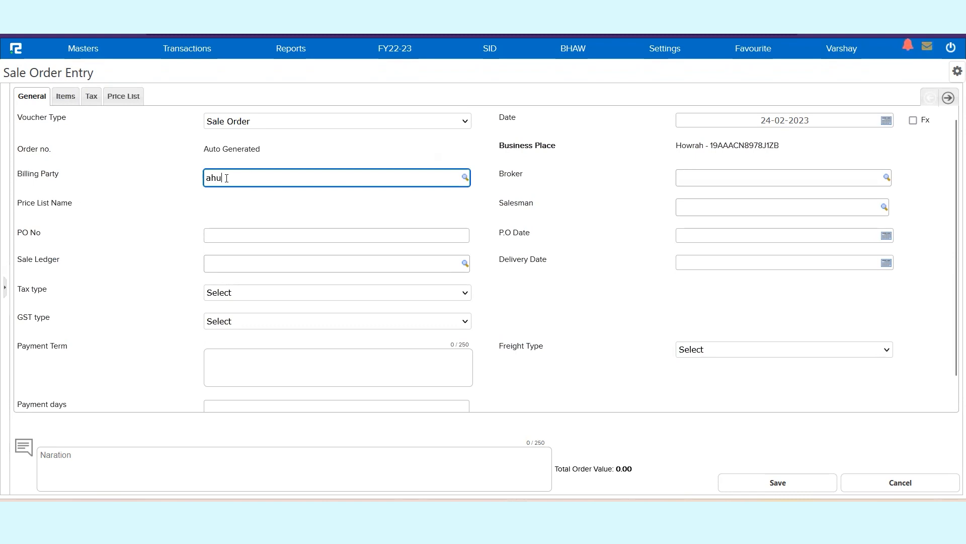
pyautogui.write('jja')
pyautogui.click(230, 189)
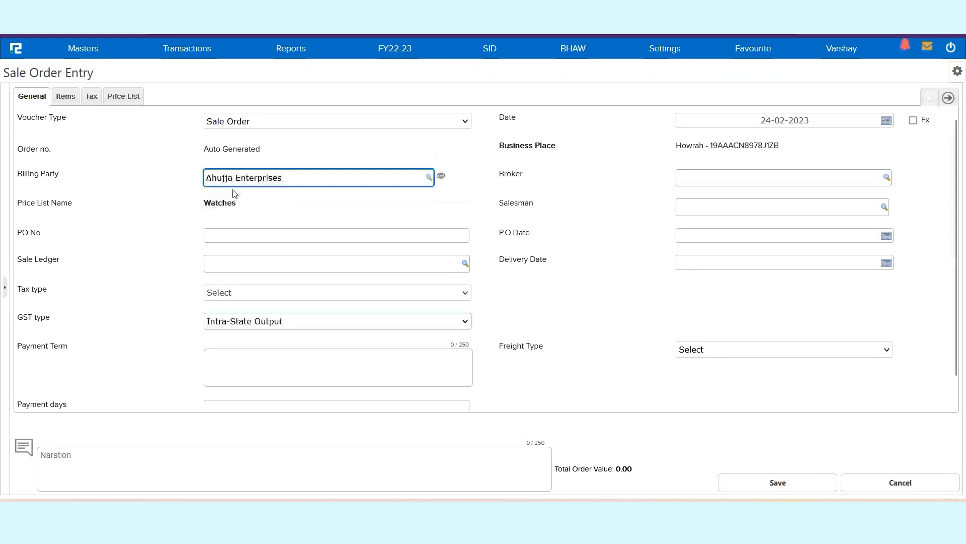
pyautogui.tripleClick(65, 204)
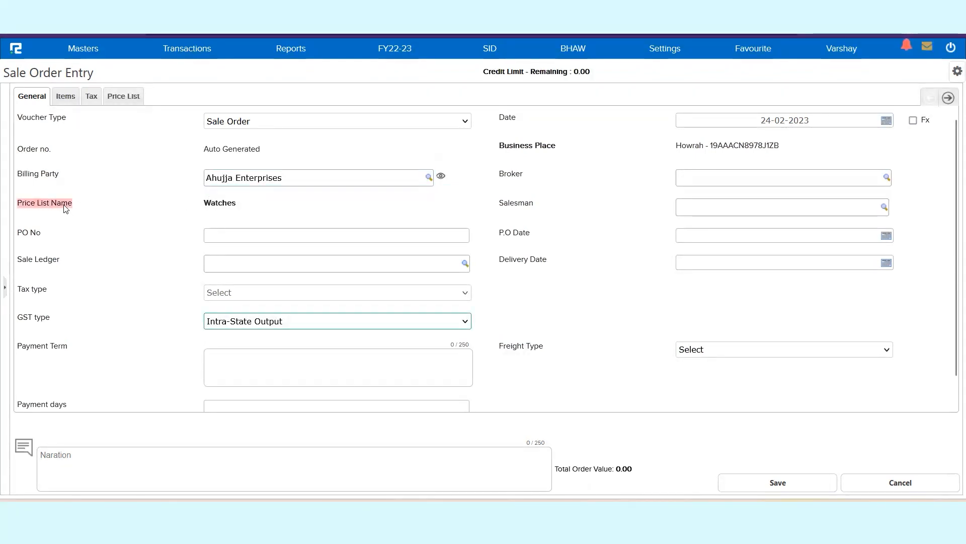
pyautogui.click(223, 203)
pyautogui.doubleClick(223, 202)
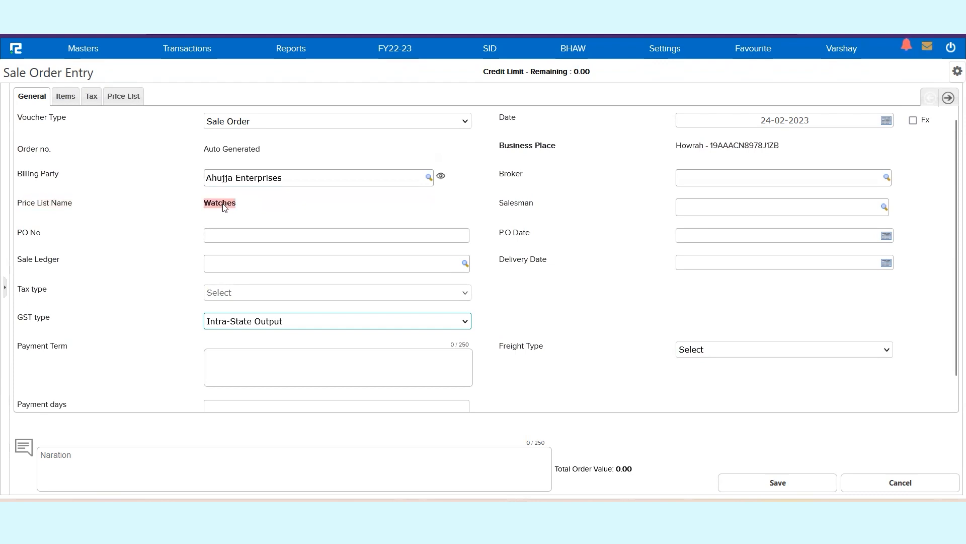
# Step: Add Rolex Watch as the first order item with a quantity of 40 and check its fetched rate
pyautogui.click(66, 95)
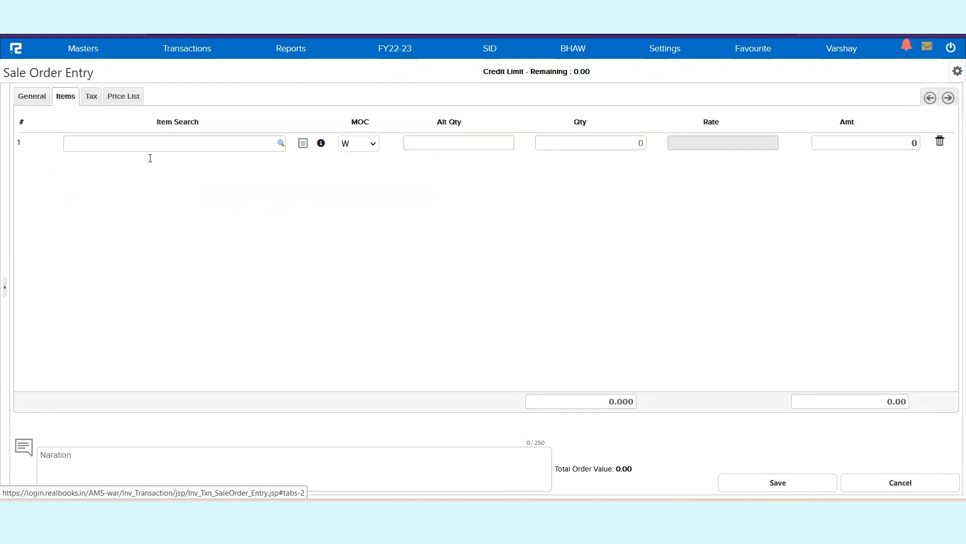
pyautogui.click(173, 151)
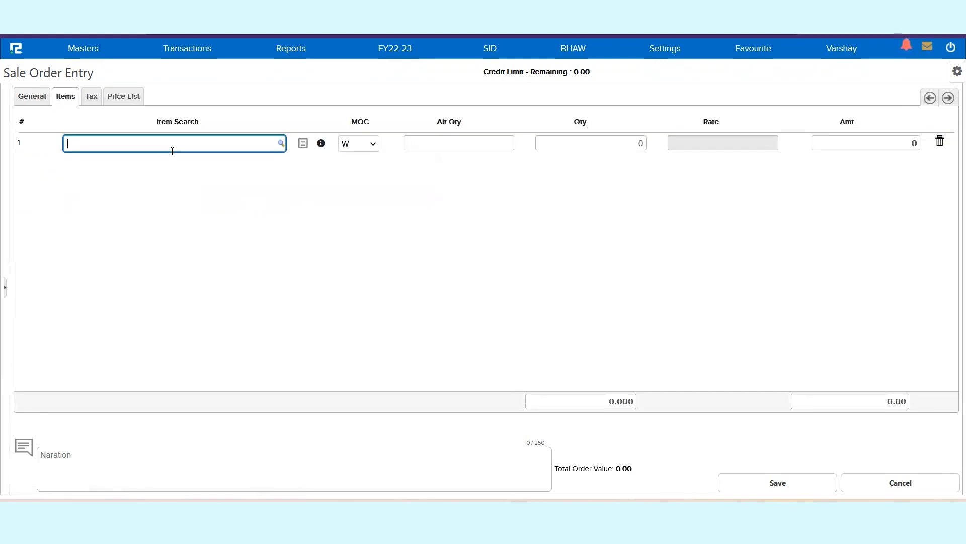
pyautogui.write('rolex')
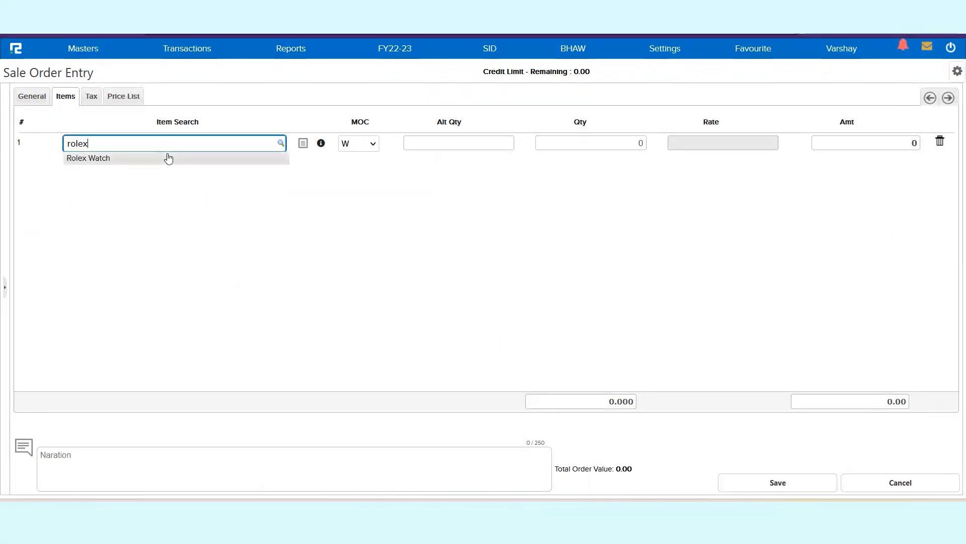
pyautogui.click(168, 157)
pyautogui.click(565, 139)
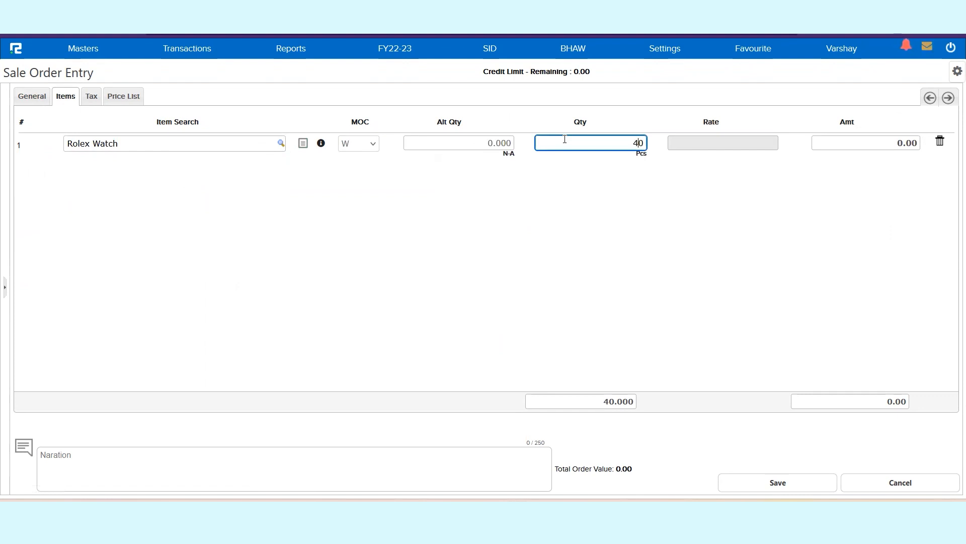
pyautogui.press('Tab')
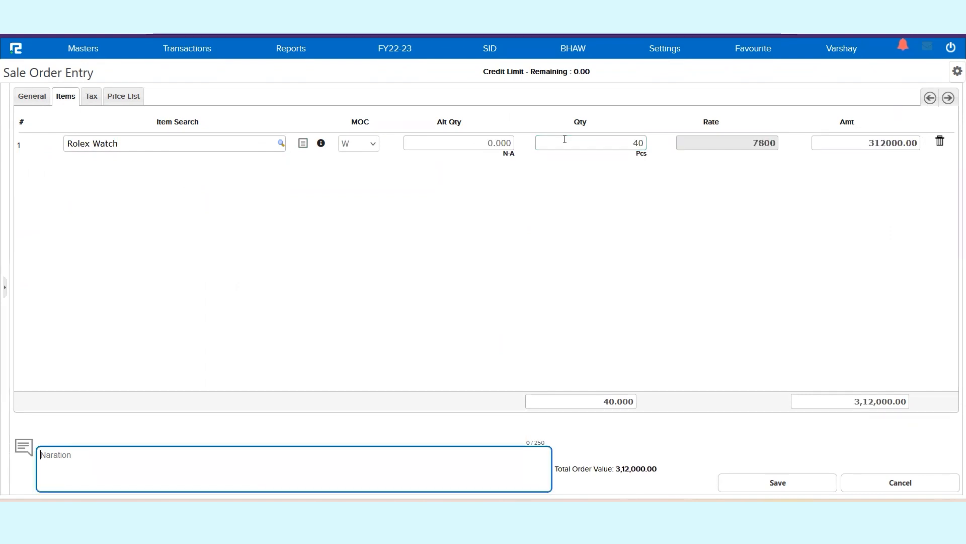
pyautogui.click(736, 145)
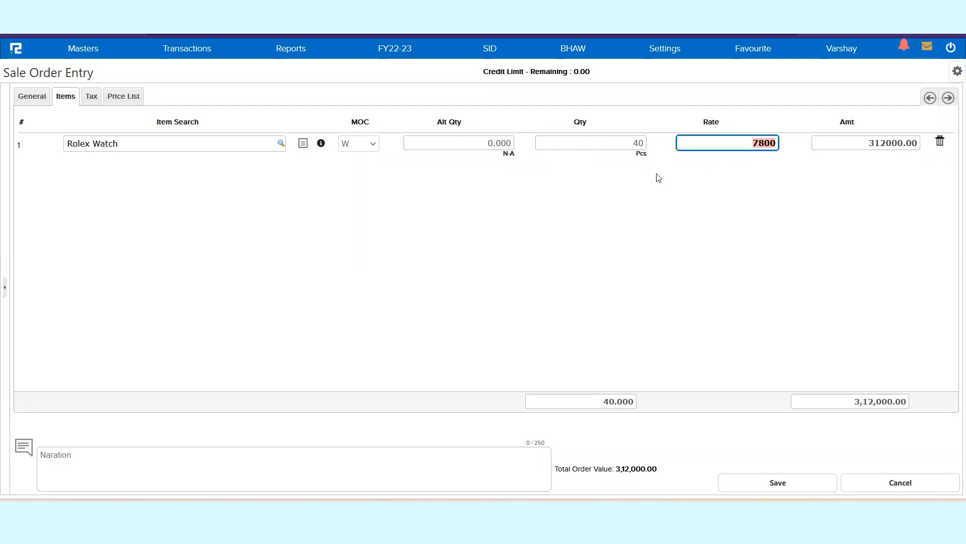
# Step: Examine the order's price list for its applicable date and Rolex Watch quantity slabs, and compare them with the item's rate
pyautogui.click(138, 101)
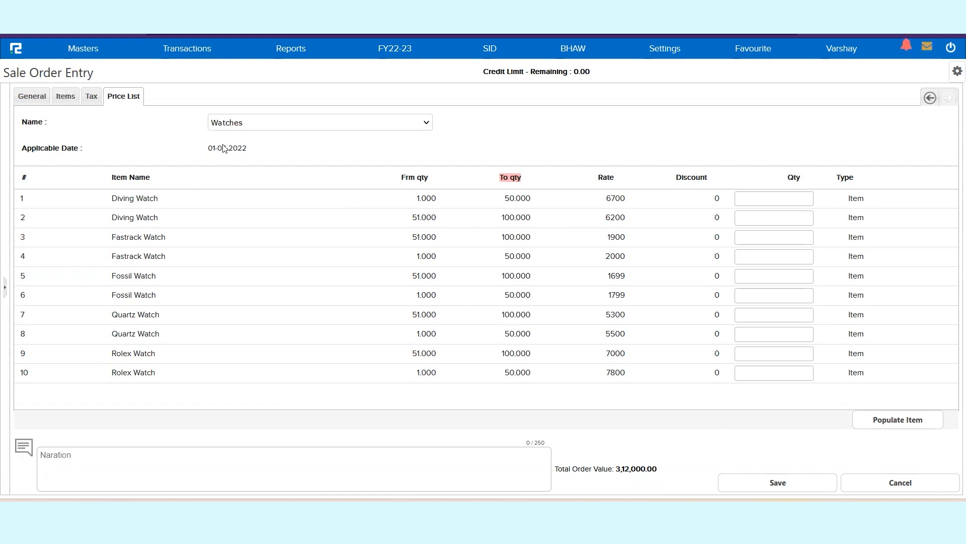
pyautogui.tripleClick(244, 148)
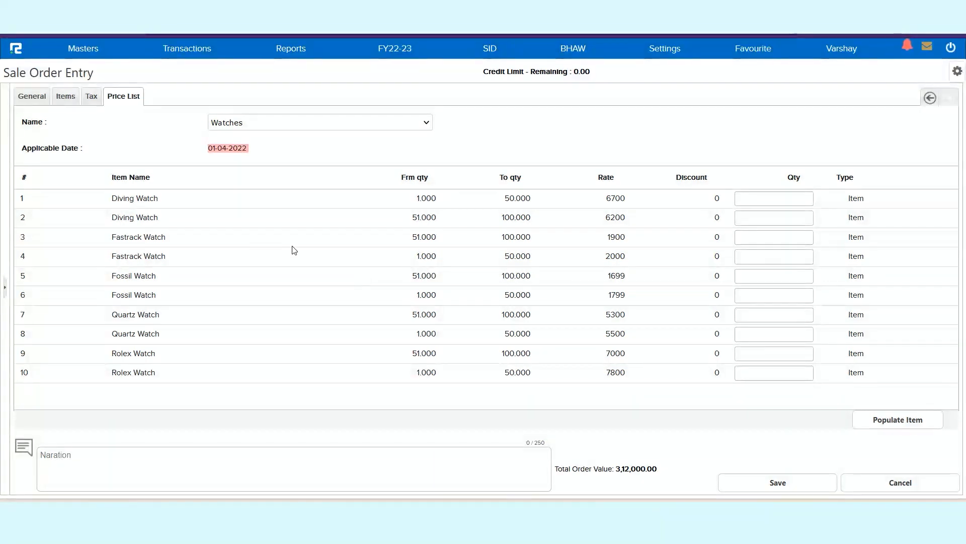
pyautogui.doubleClick(147, 198)
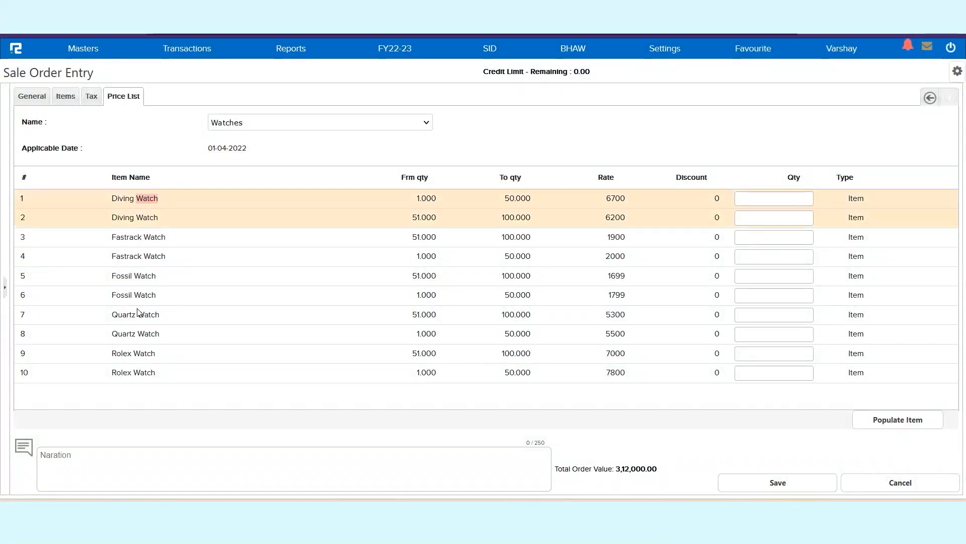
pyautogui.tripleClick(138, 354)
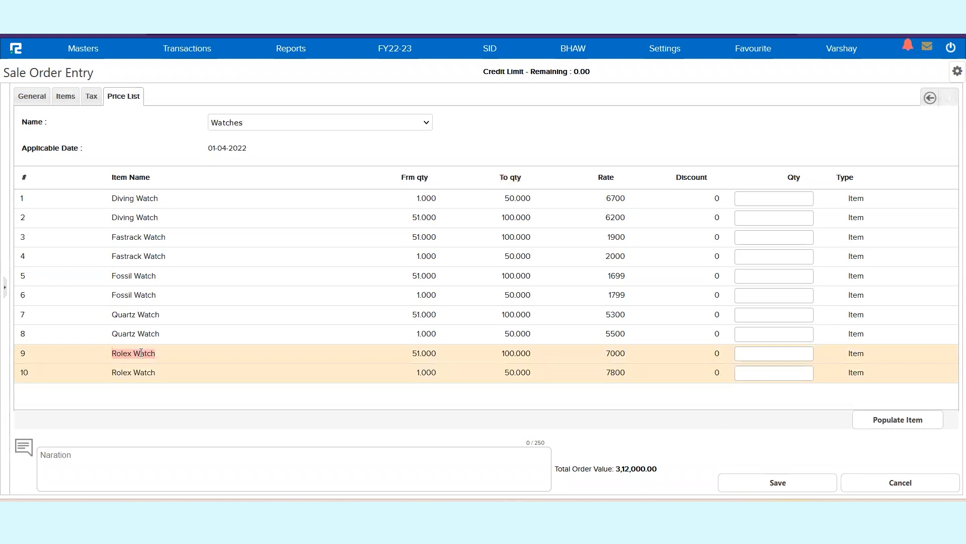
pyautogui.doubleClick(422, 372)
pyautogui.doubleClick(521, 378)
pyautogui.doubleClick(622, 377)
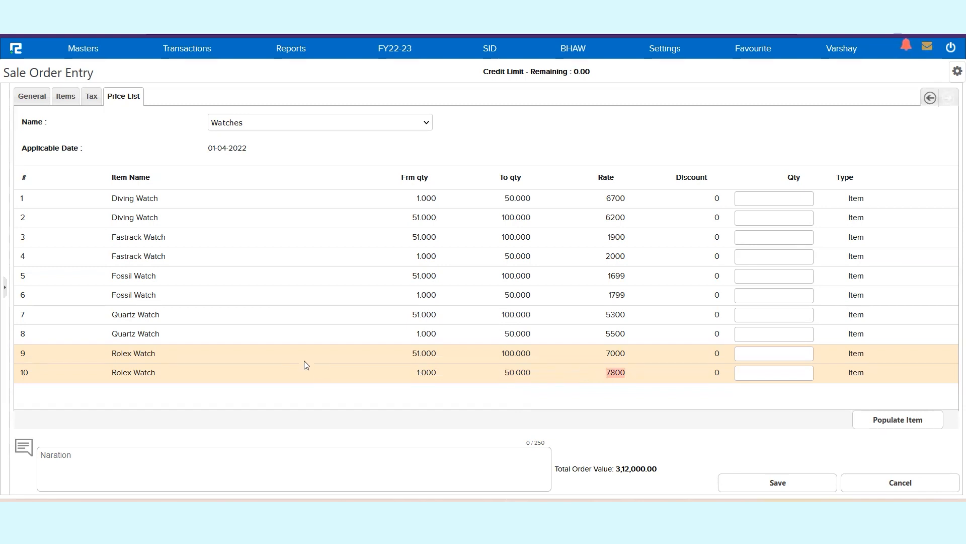
pyautogui.doubleClick(615, 354)
pyautogui.click(65, 96)
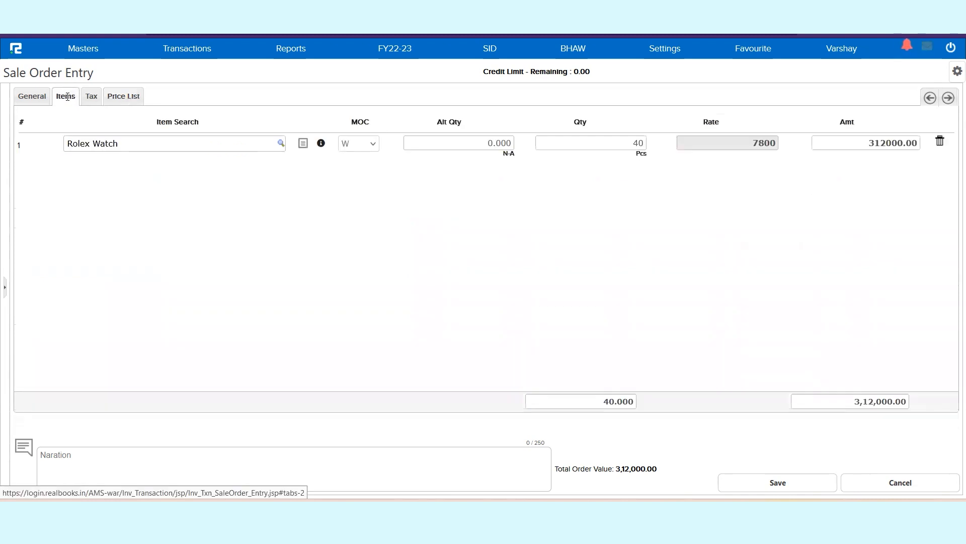
pyautogui.doubleClick(764, 142)
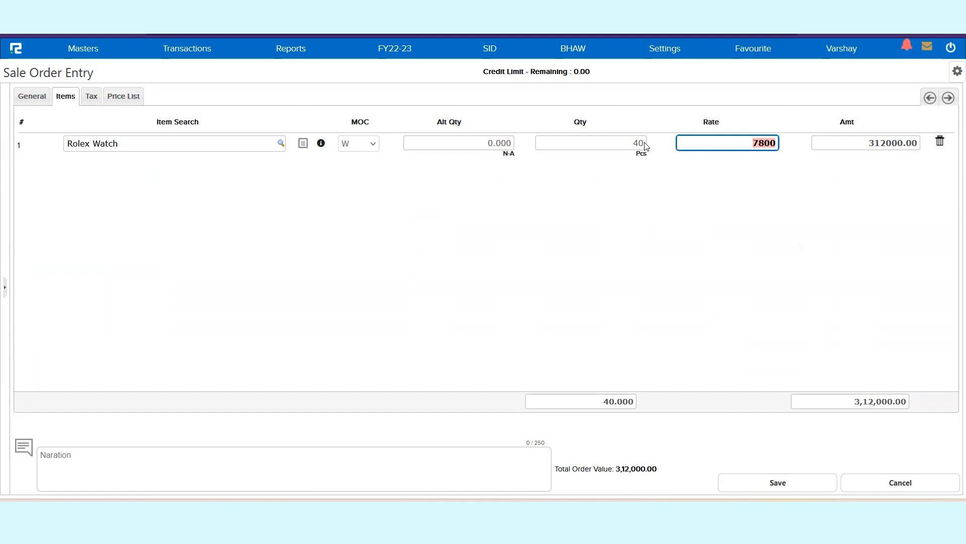
# Step: Add Diving Watch as the second order item with a quantity of 52
pyautogui.press('Return')
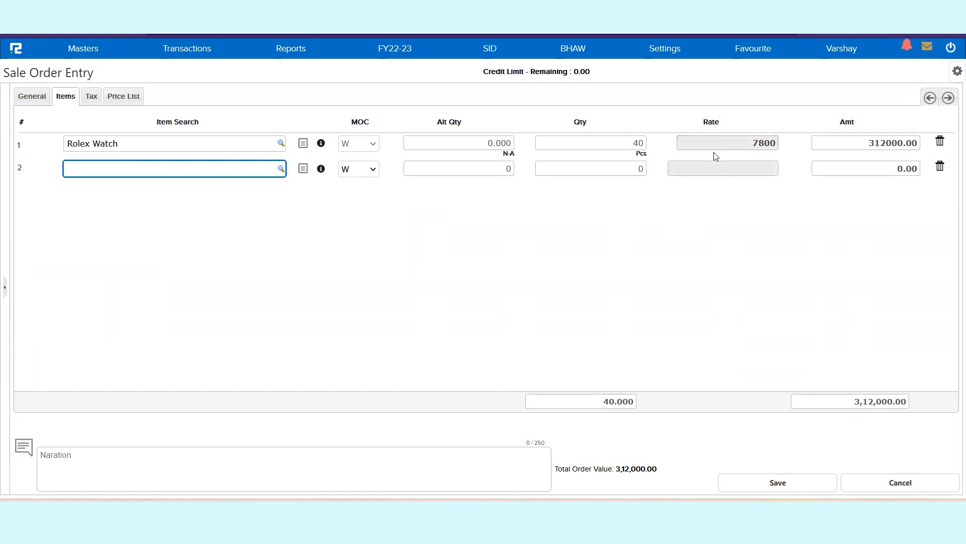
pyautogui.write('divin')
pyautogui.click(225, 184)
pyautogui.click(591, 169)
pyautogui.write('5')
pyautogui.press('Delete')
pyautogui.write('2')
pyautogui.press('Tab')
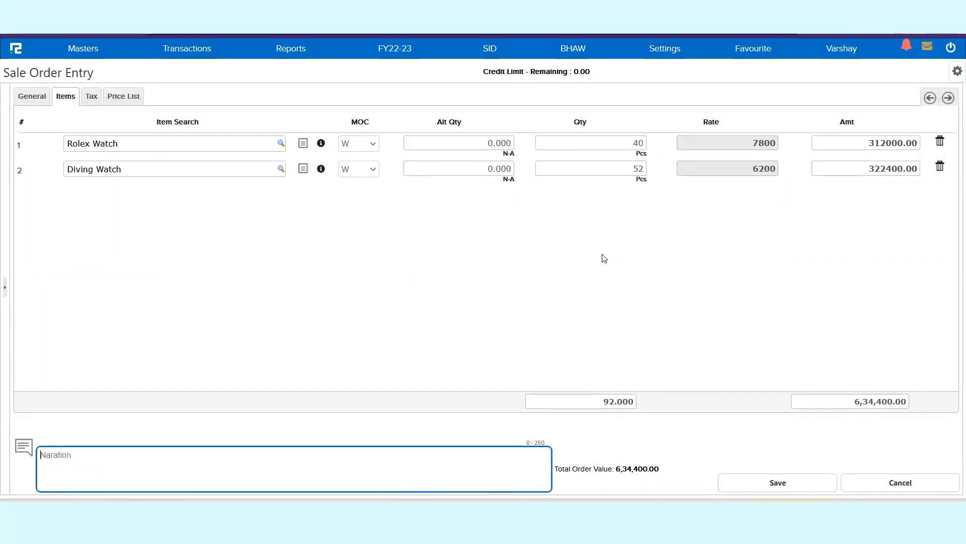
pyautogui.click(569, 266)
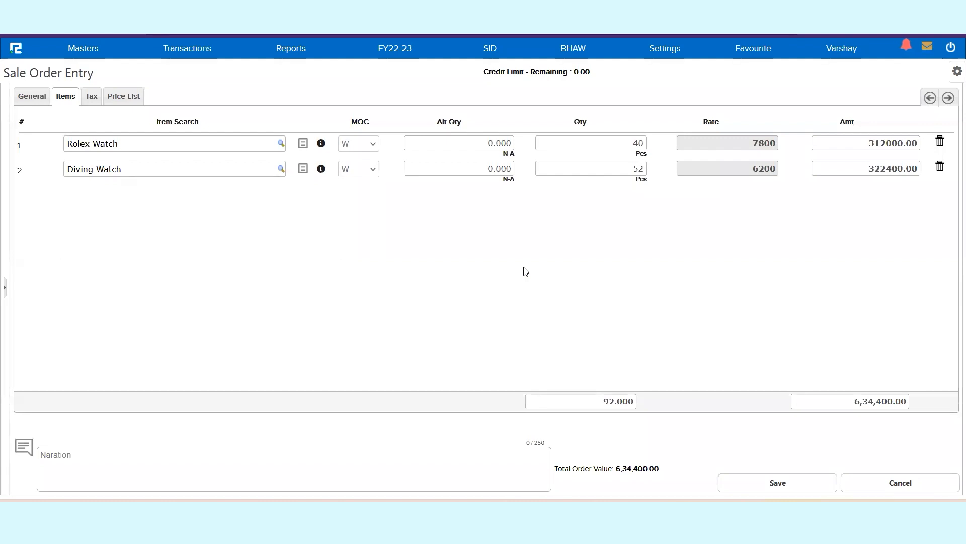
# Step: Open the transaction configuration and load the settings for nature of transaction Sale Order and voucher type Sale Order
pyautogui.click(663, 50)
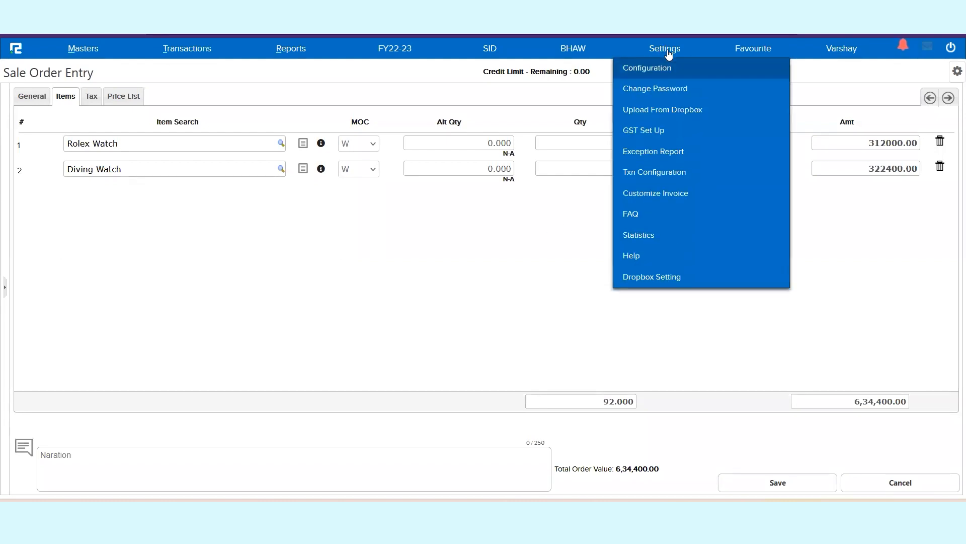
pyautogui.click(653, 173)
pyautogui.click(343, 155)
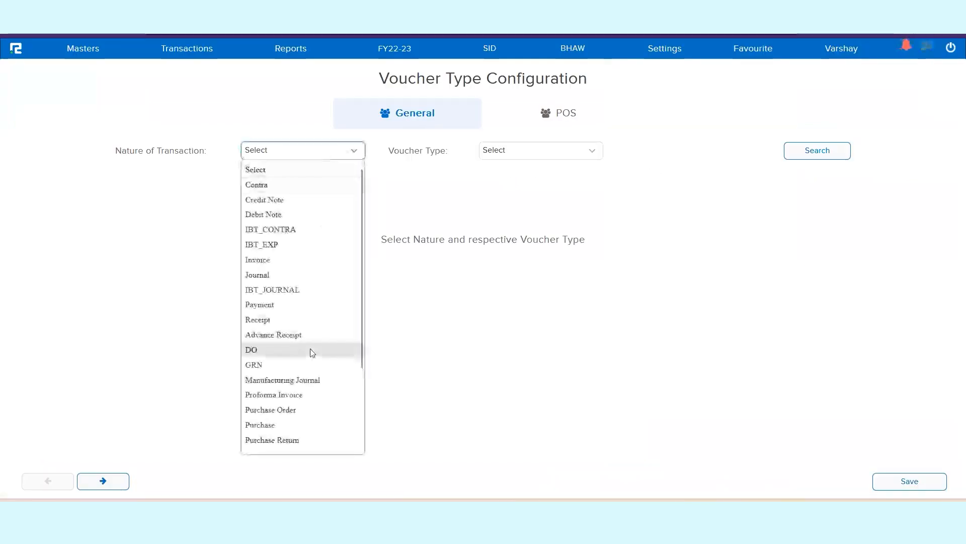
pyautogui.scroll(-3, 310, 351)
pyautogui.click(295, 397)
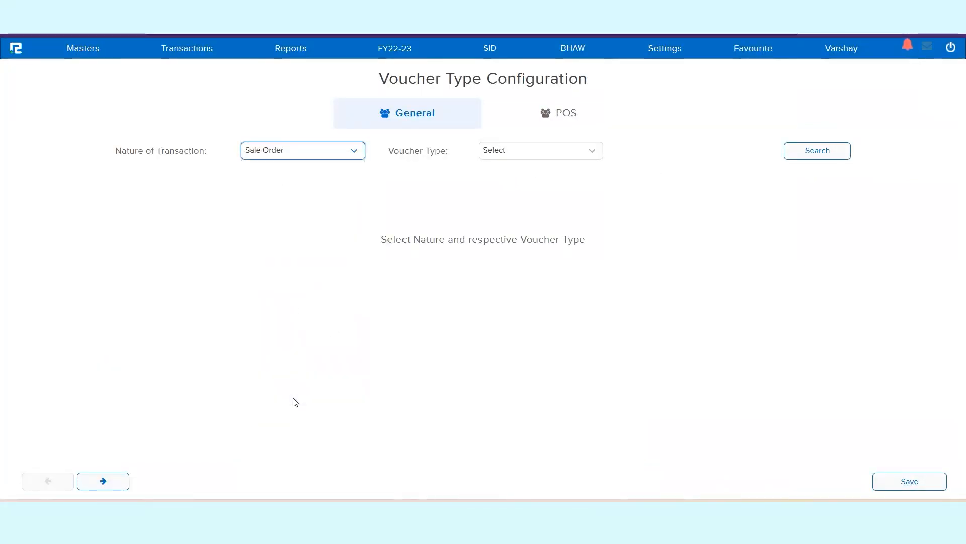
pyautogui.tripleClick(182, 153)
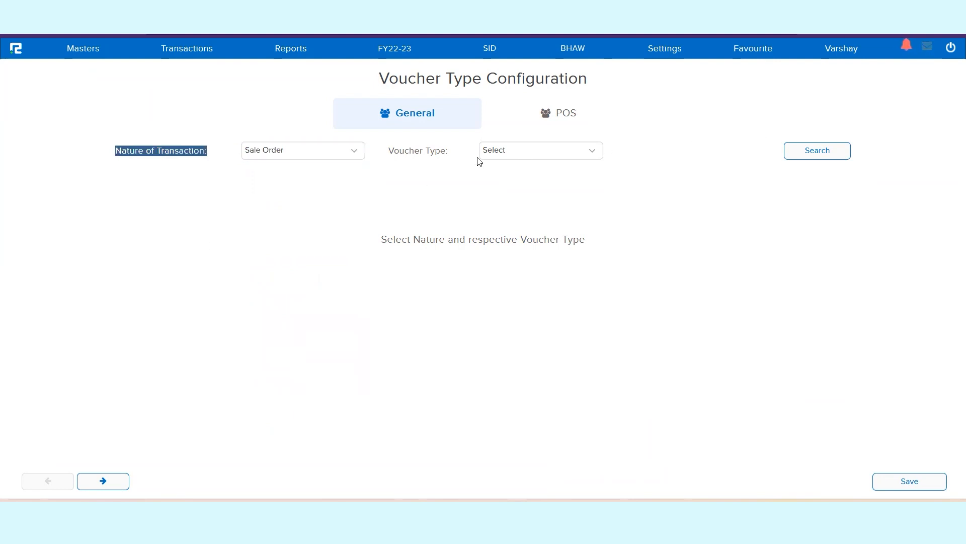
pyautogui.click(529, 157)
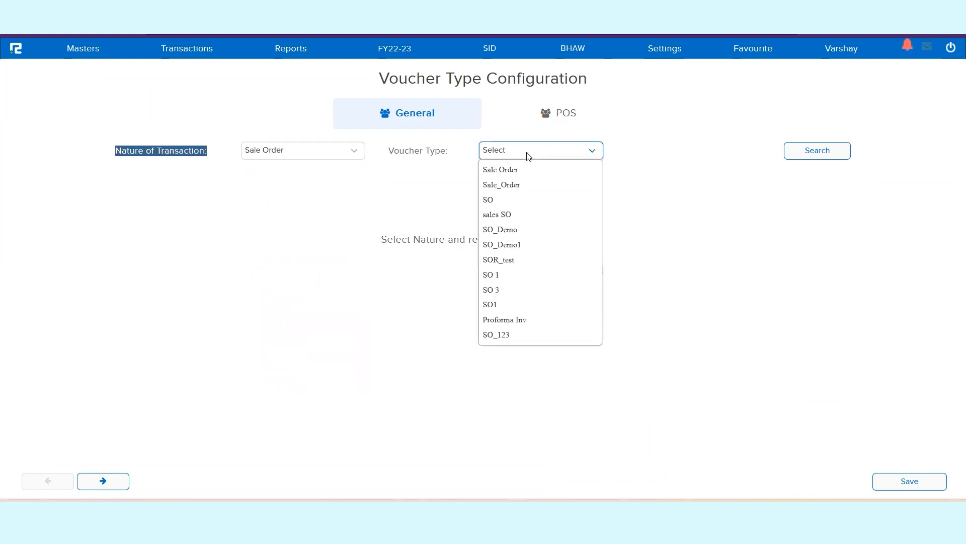
pyautogui.click(529, 167)
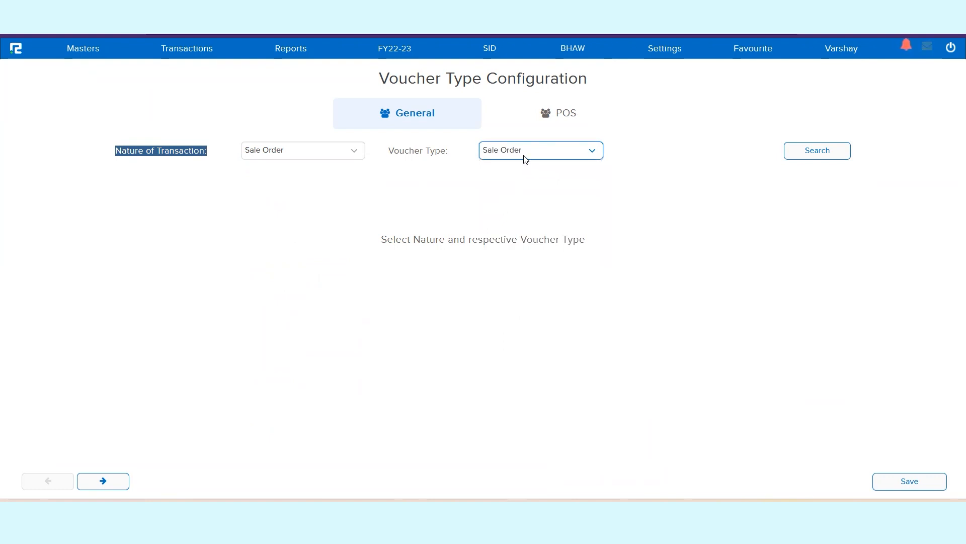
pyautogui.click(834, 154)
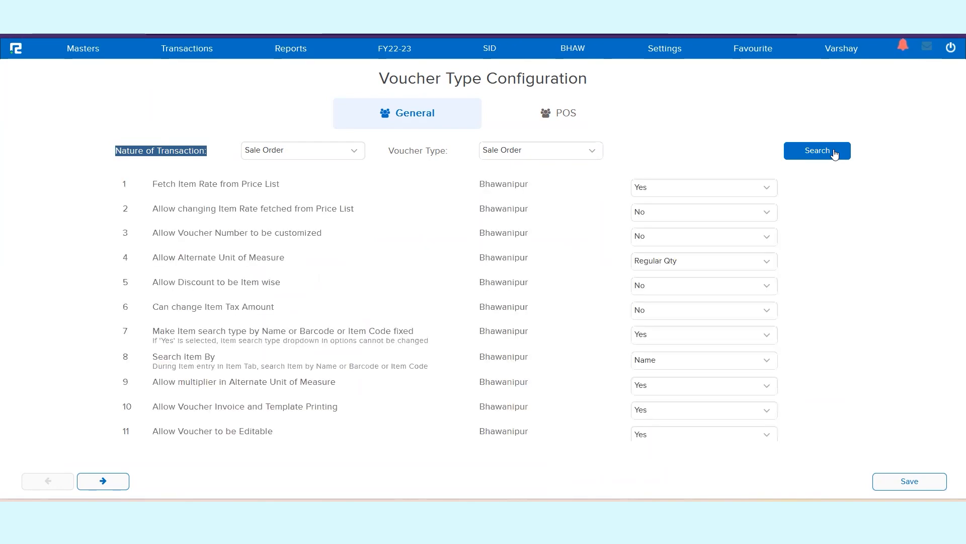
# Step: Review the Fetch Item Rate from Price List setting, keep Load Item from Price List at Yes, and save the configuration
pyautogui.tripleClick(237, 182)
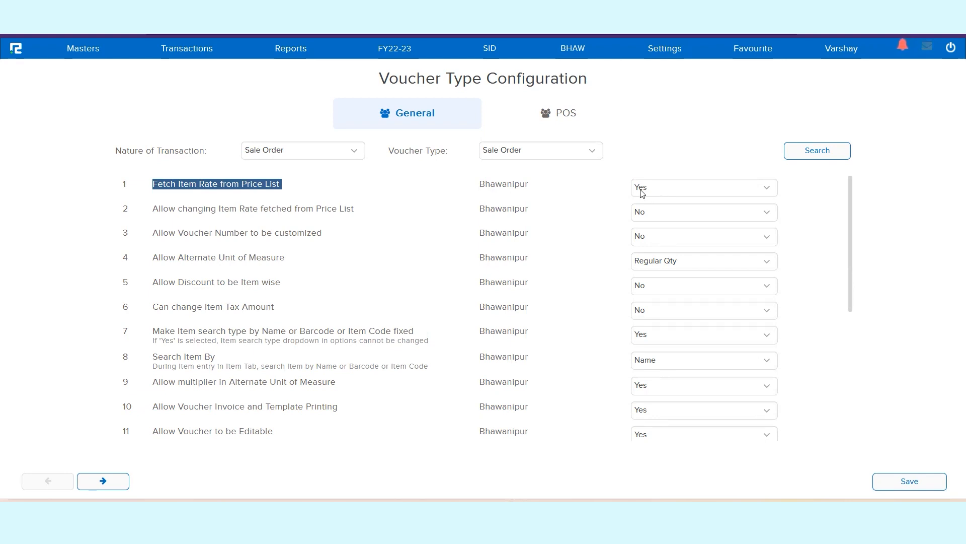
pyautogui.scroll(-5, 372, 243)
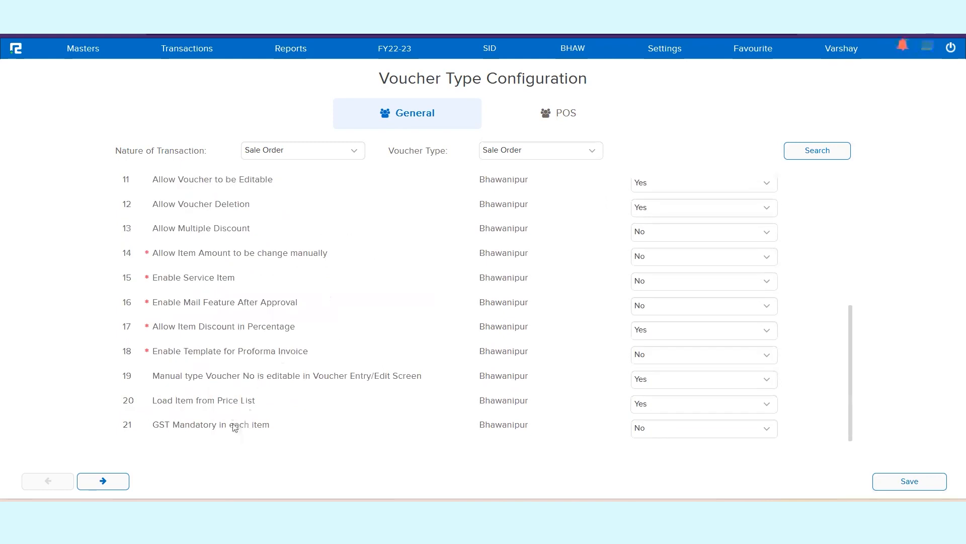
pyautogui.tripleClick(238, 401)
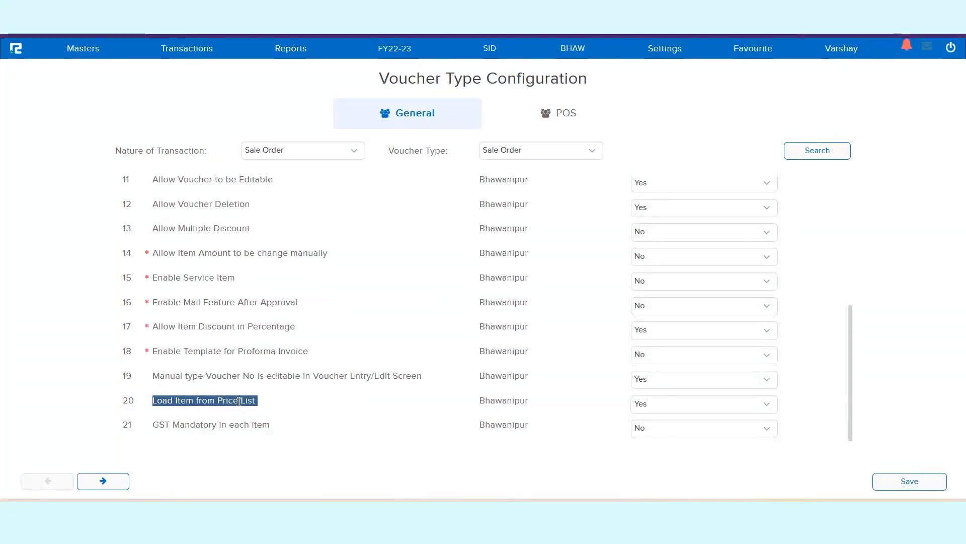
pyautogui.click(656, 406)
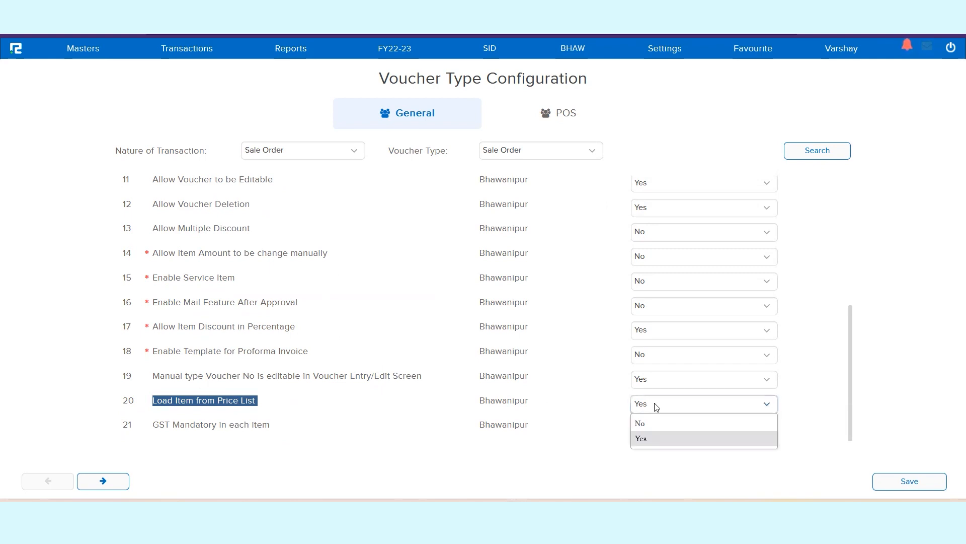
pyautogui.click(654, 406)
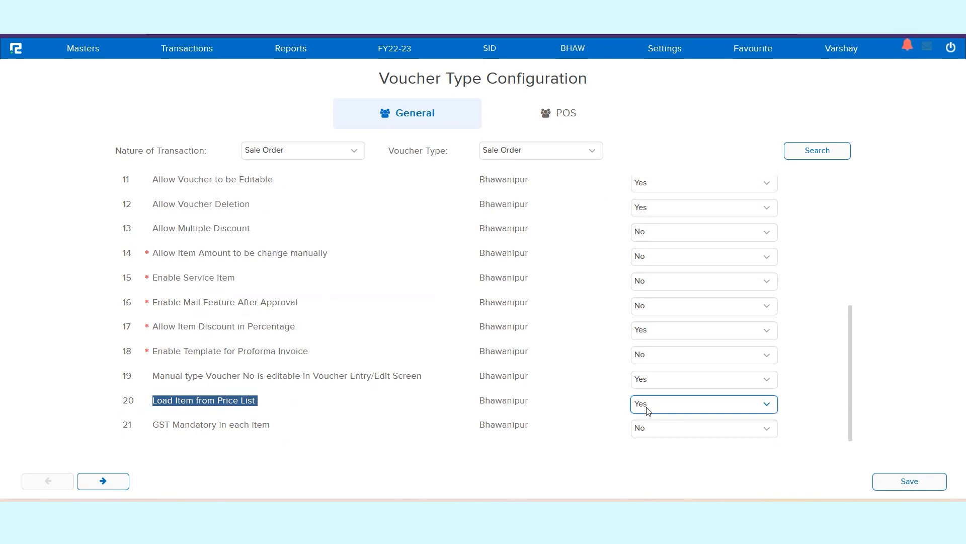
pyautogui.click(910, 481)
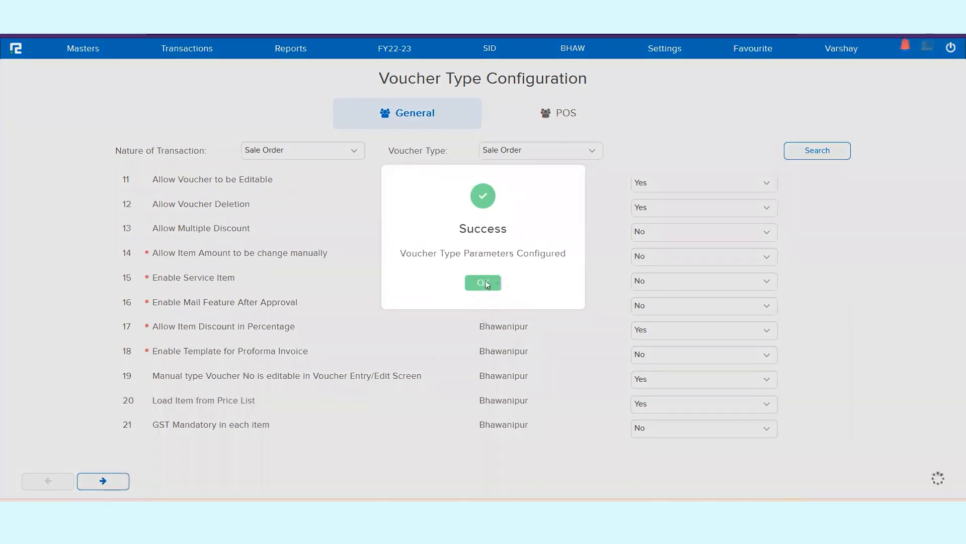
pyautogui.click(490, 284)
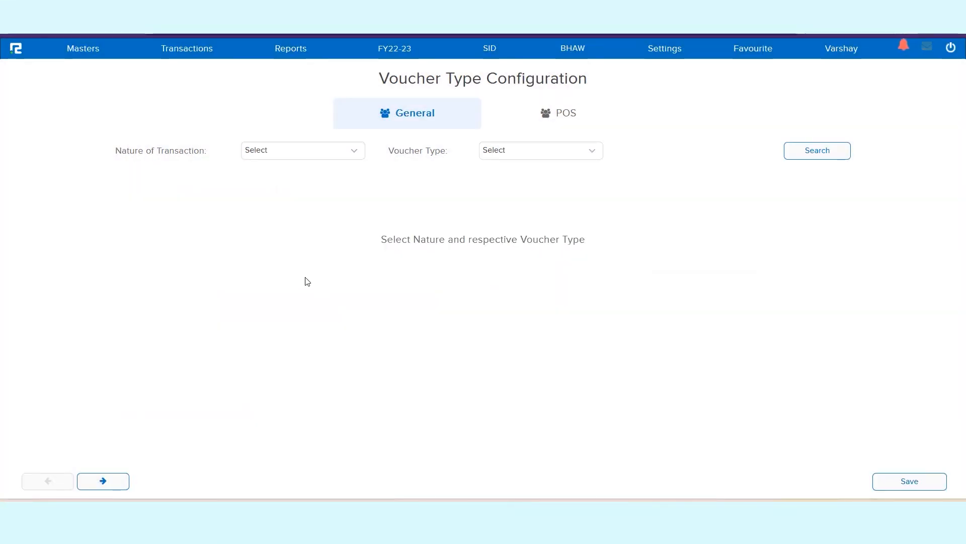
# Step: Open a new sale order entry and set Ahujja Enterprises as the billing party
pyautogui.click(183, 56)
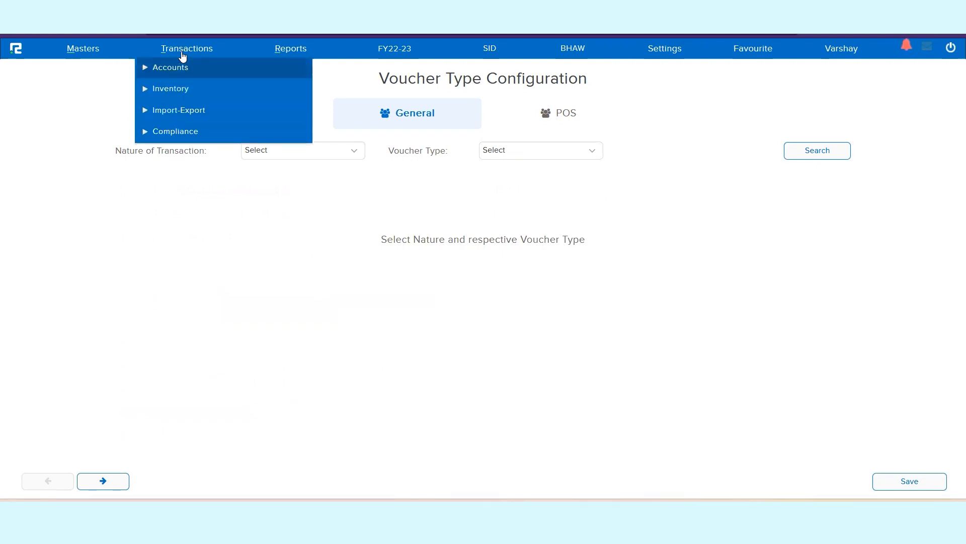
pyautogui.click(177, 94)
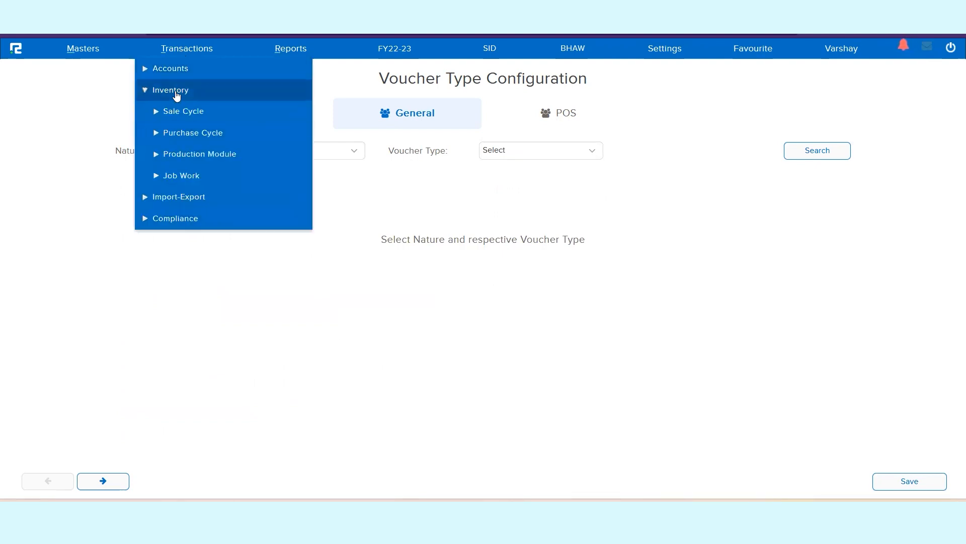
pyautogui.click(181, 113)
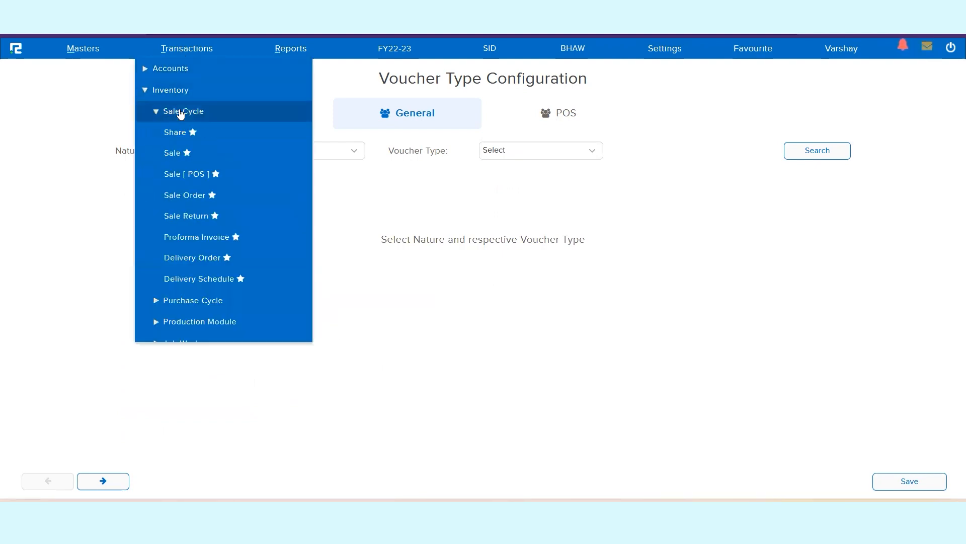
pyautogui.click(190, 198)
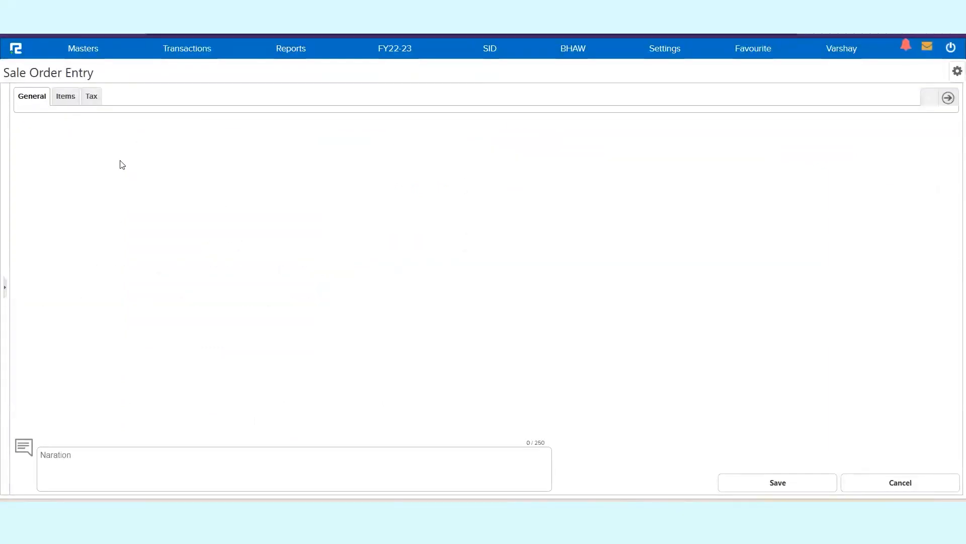
pyautogui.click(237, 179)
pyautogui.write('ahujj')
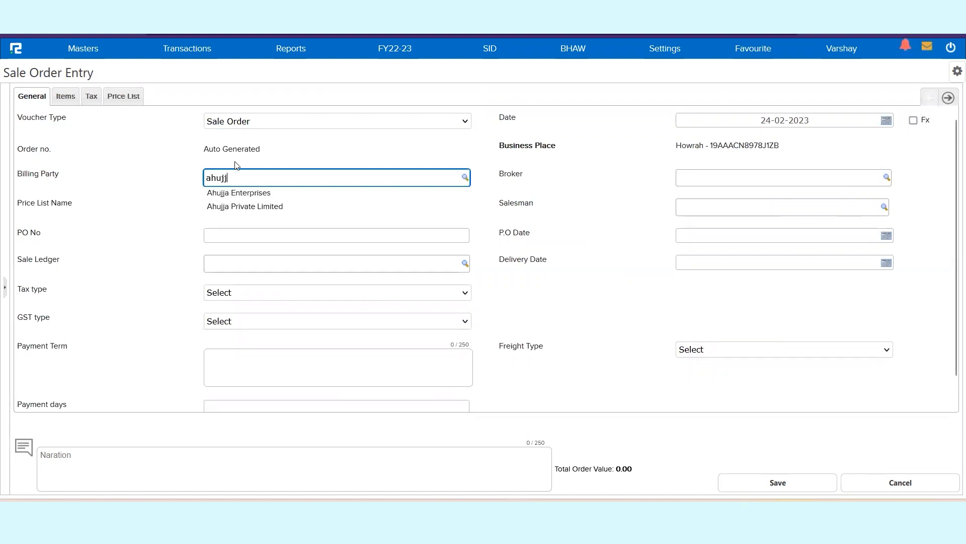
pyautogui.click(267, 192)
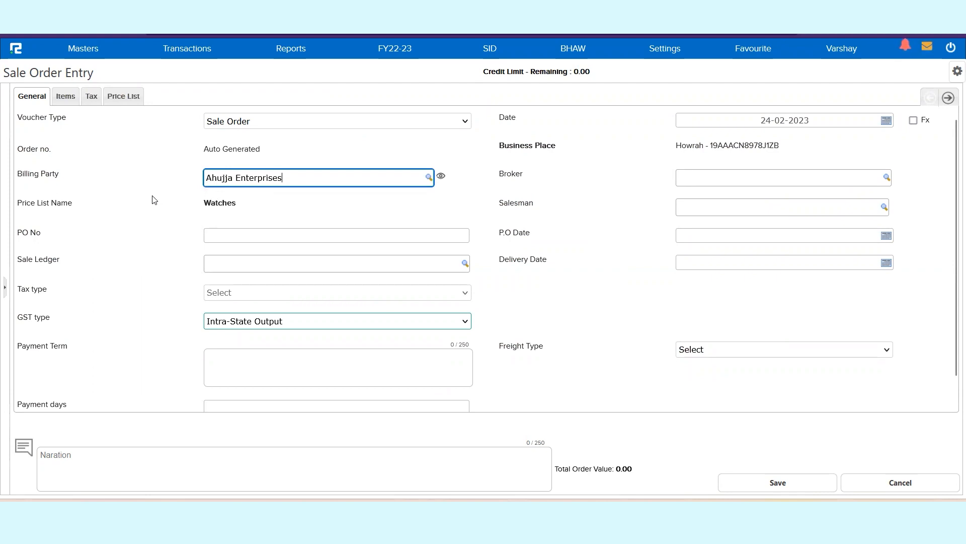
# Step: Open the order's Watches price list and examine the quantity fields beside the item slabs
pyautogui.click(123, 97)
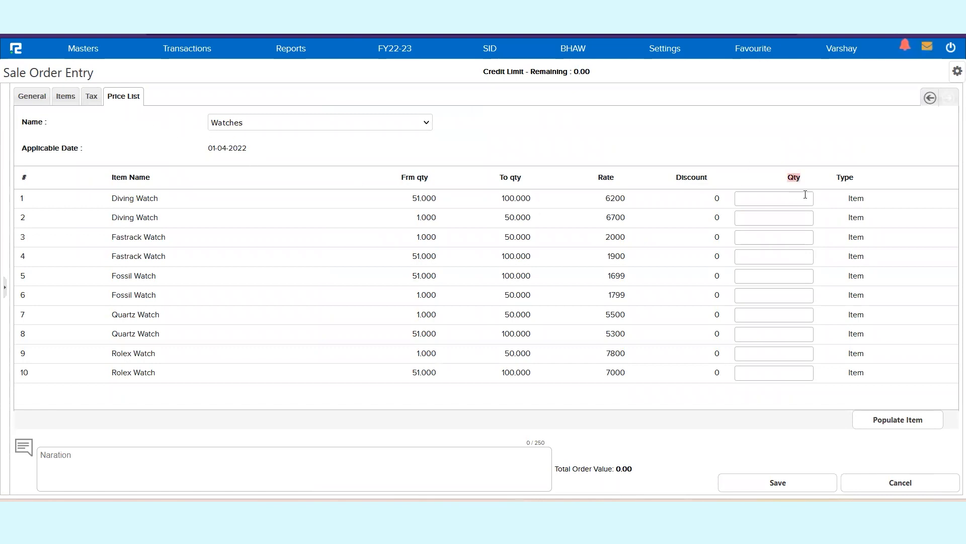
pyautogui.click(784, 203)
pyautogui.click(784, 218)
pyautogui.click(784, 237)
pyautogui.click(785, 258)
pyautogui.click(785, 276)
pyautogui.click(785, 309)
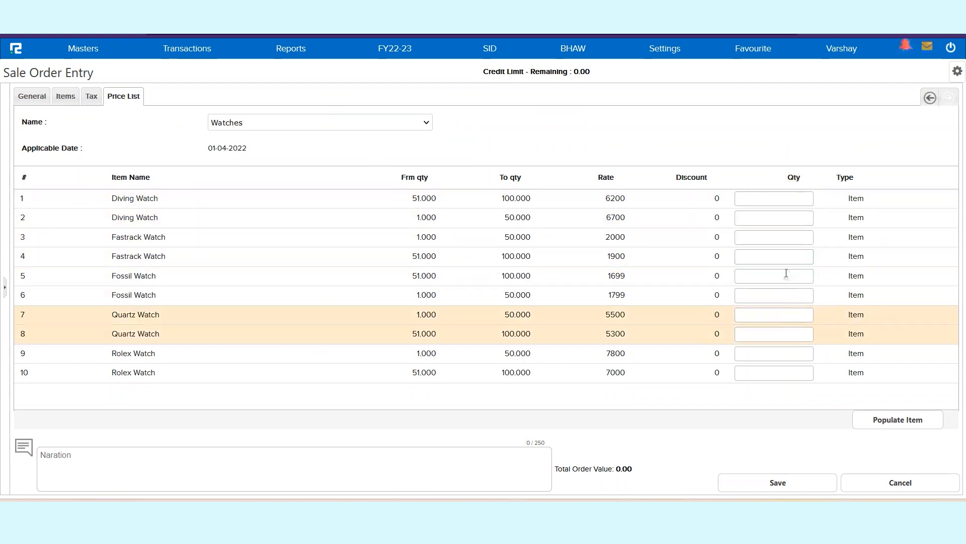
# Step: Enter quantities of 48 Fastrack, 30 Quartz, 14 Rolex and 40 Diving watches in their 1–50 slabs, and populate the order items
pyautogui.click(785, 238)
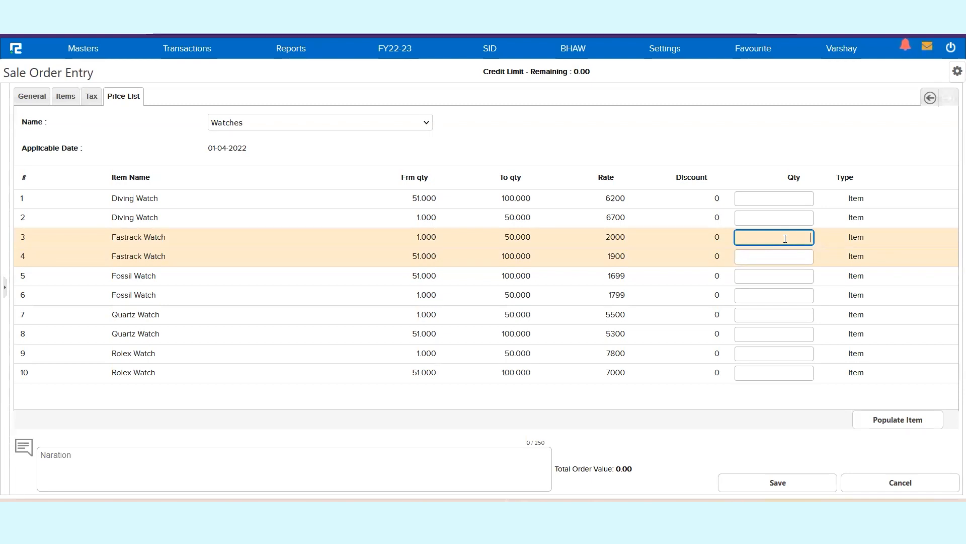
pyautogui.write('48')
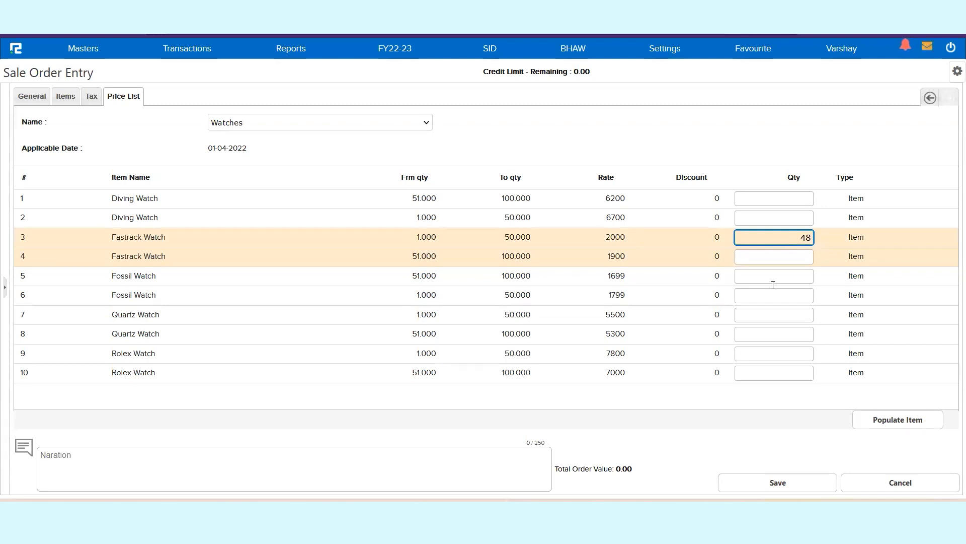
pyautogui.click(774, 321)
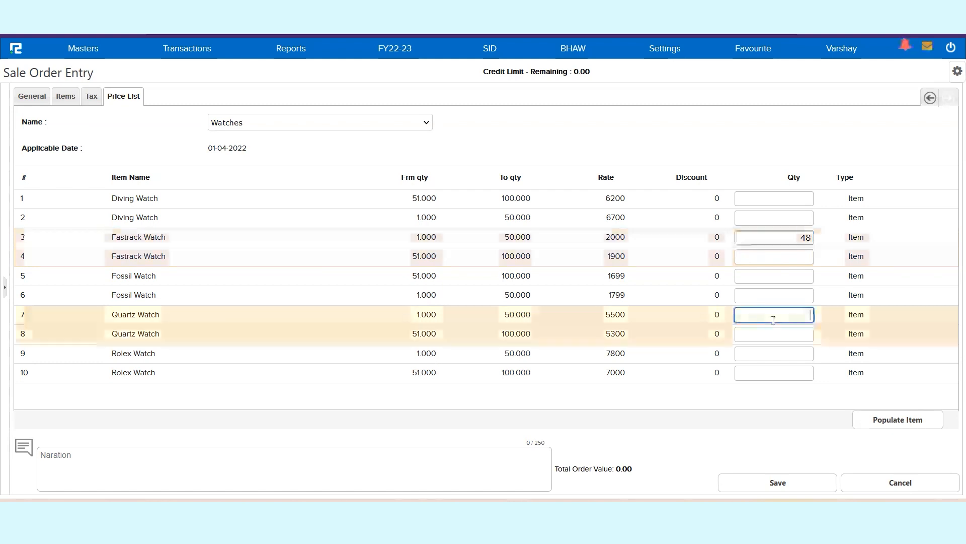
pyautogui.write('30')
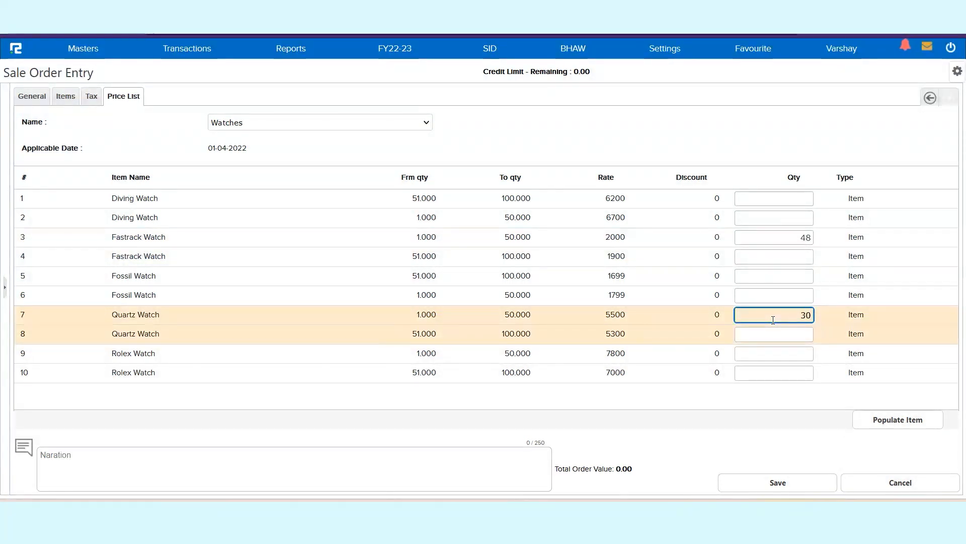
pyautogui.click(777, 352)
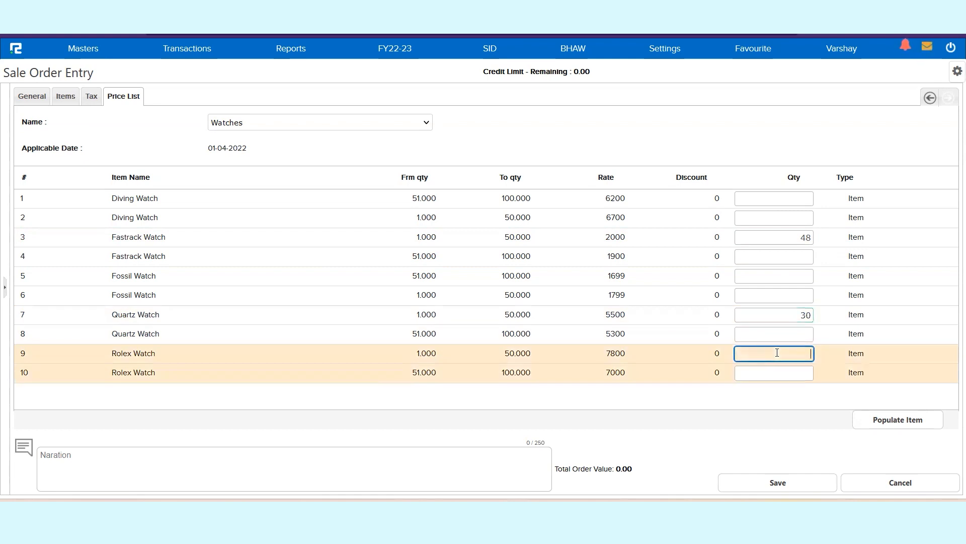
pyautogui.write('47')
pyautogui.press('BackSpace')
pyautogui.write('14')
pyautogui.click(787, 222)
pyautogui.write('40')
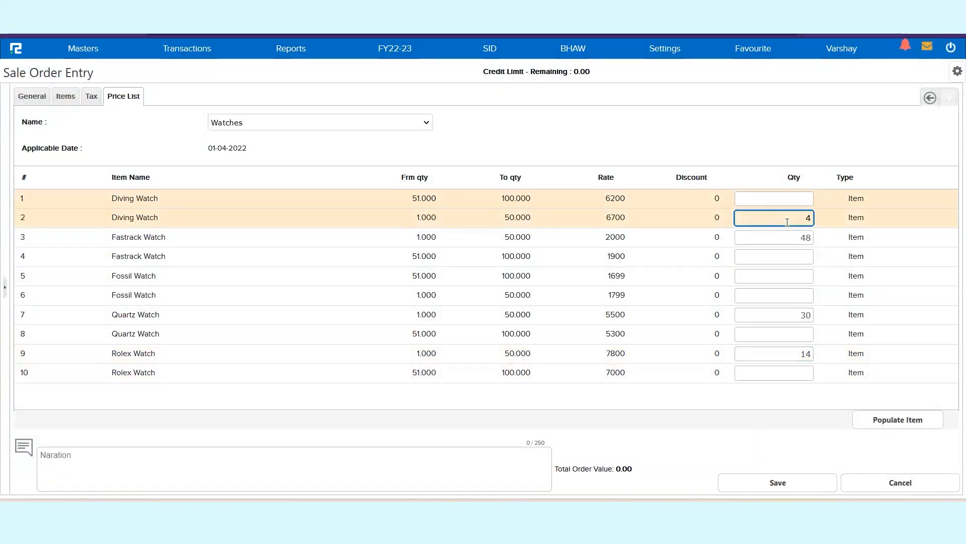
pyautogui.click(898, 422)
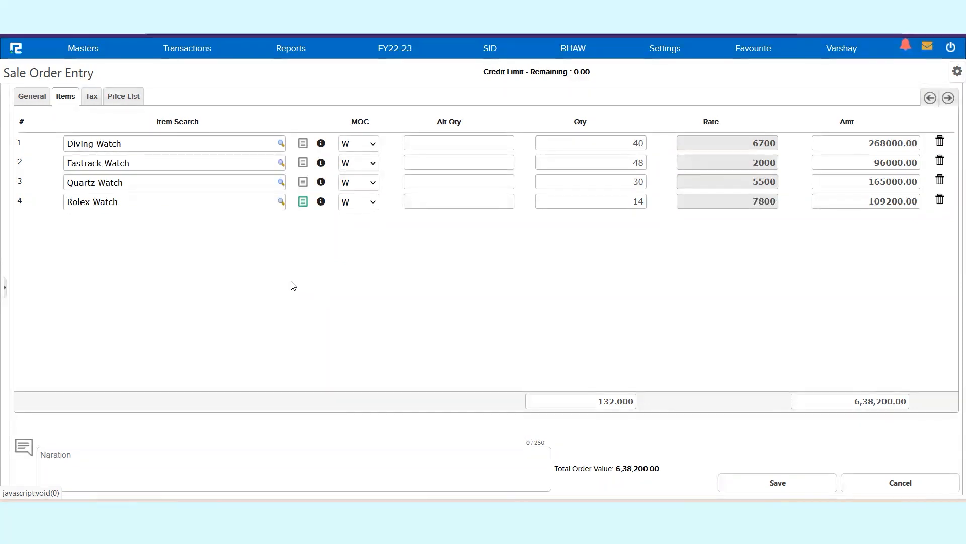
# Step: Check the populated items against the price list, and look at Diving Watch's description box and the order's tax details
pyautogui.click(304, 144)
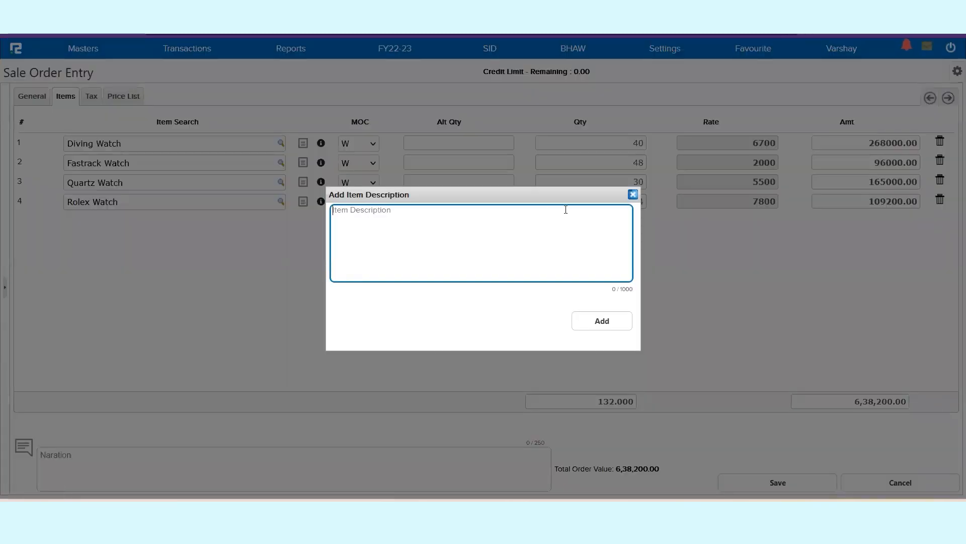
pyautogui.click(634, 194)
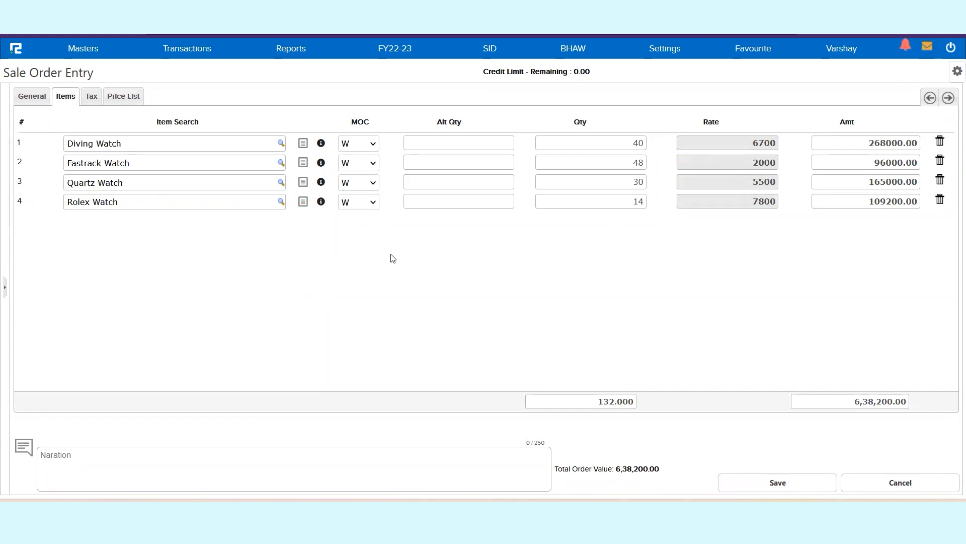
pyautogui.click(132, 100)
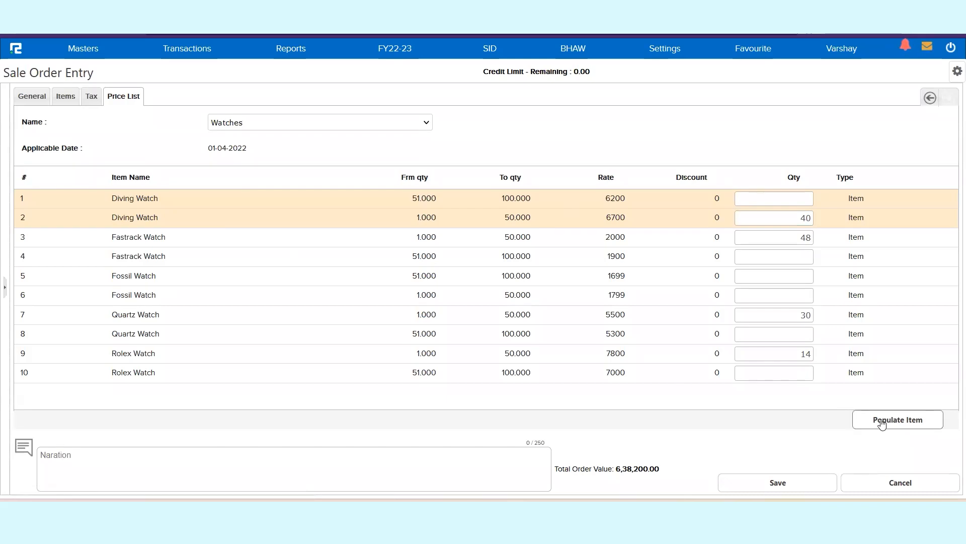
pyautogui.click(66, 97)
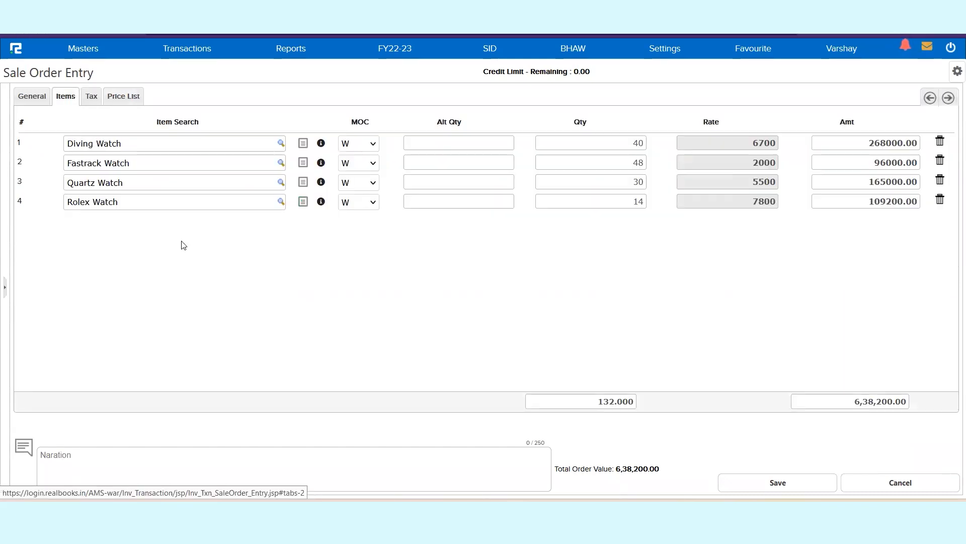
pyautogui.click(90, 97)
pyautogui.click(66, 99)
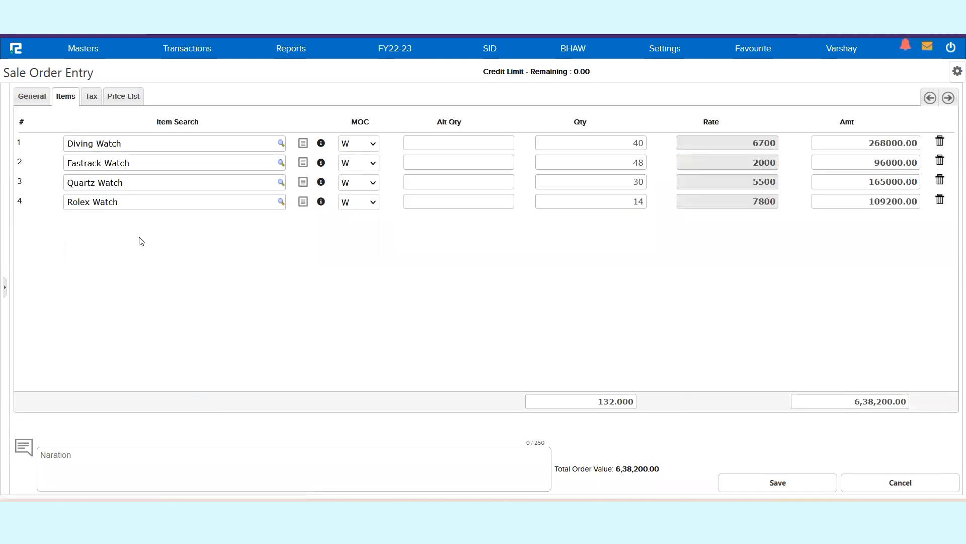
pyautogui.click(91, 97)
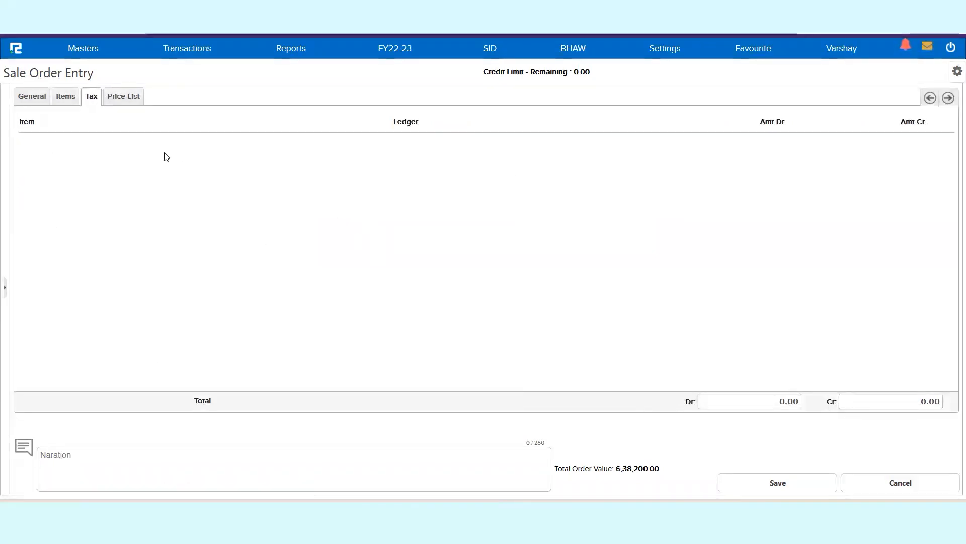
pyautogui.click(66, 98)
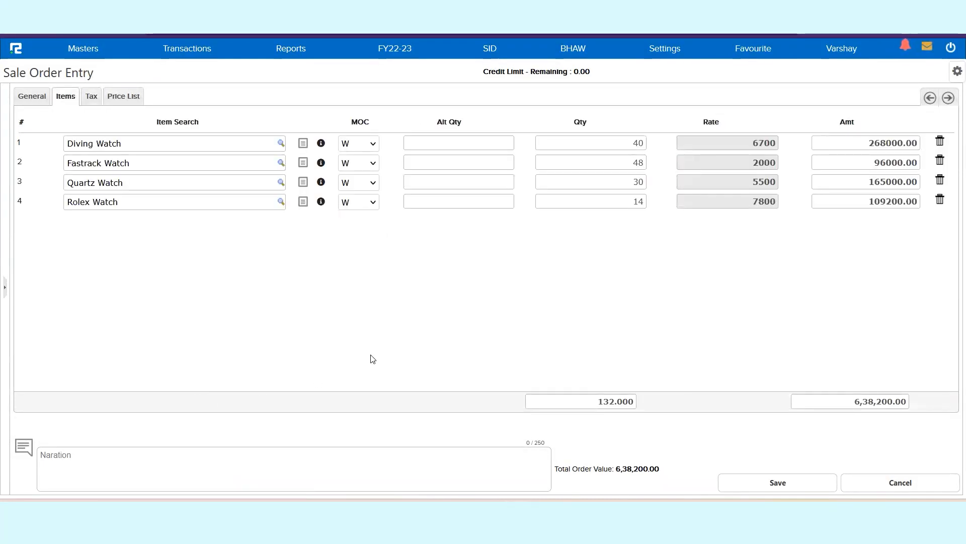
# Step: Add the narration "Sale order booked for watches", save the sale order, and close the print window
pyautogui.click(333, 466)
pyautogui.write('Sale order booked')
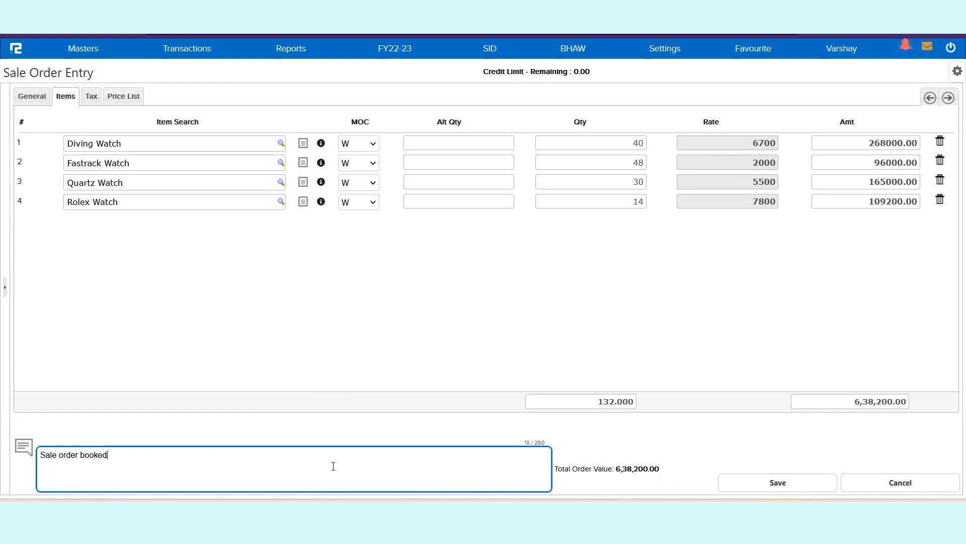
pyautogui.write(' for watch')
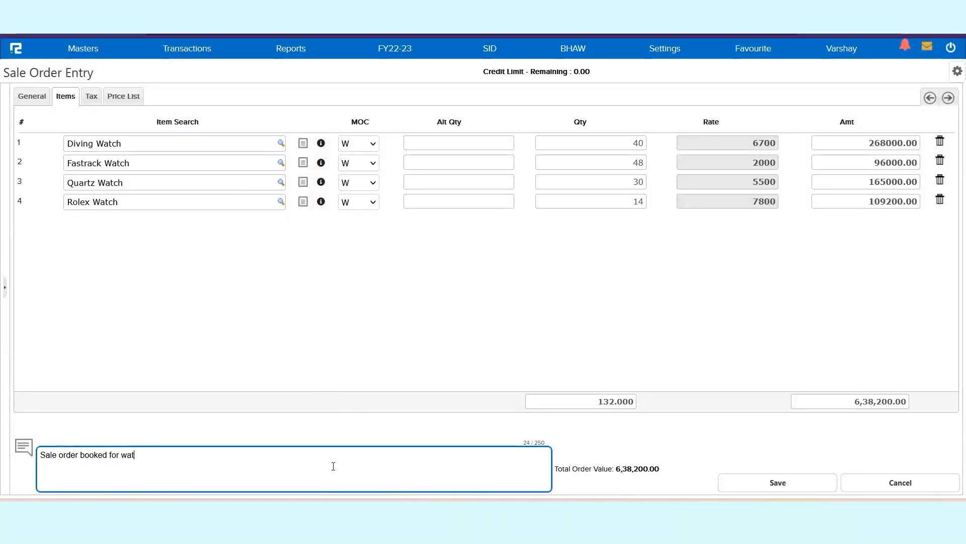
pyautogui.write('es')
pyautogui.hotkey('ctrl', 's')
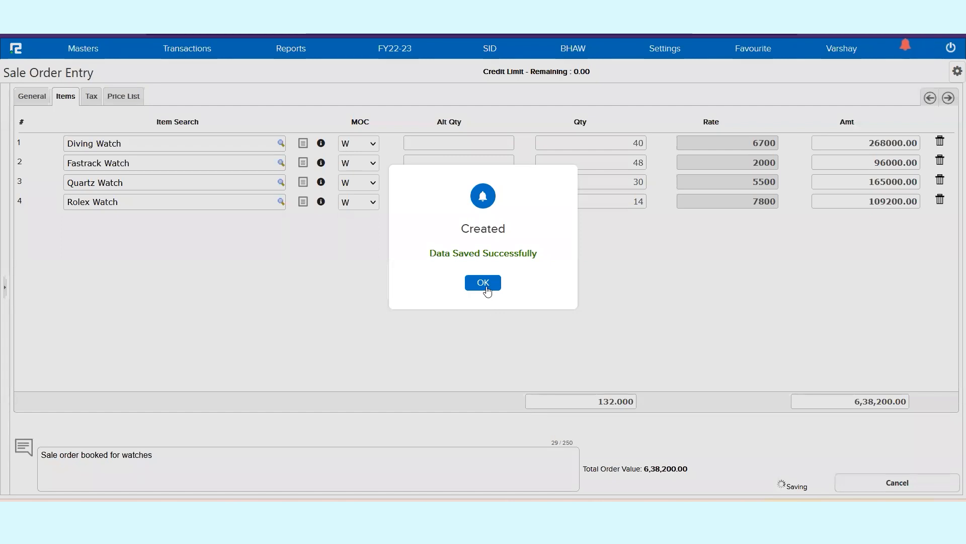
pyautogui.click(485, 283)
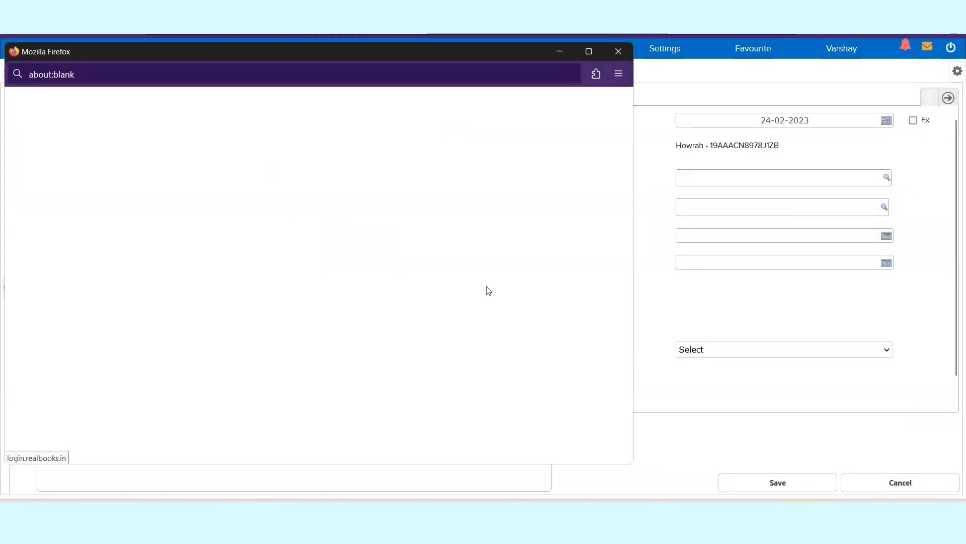
pyautogui.click(618, 51)
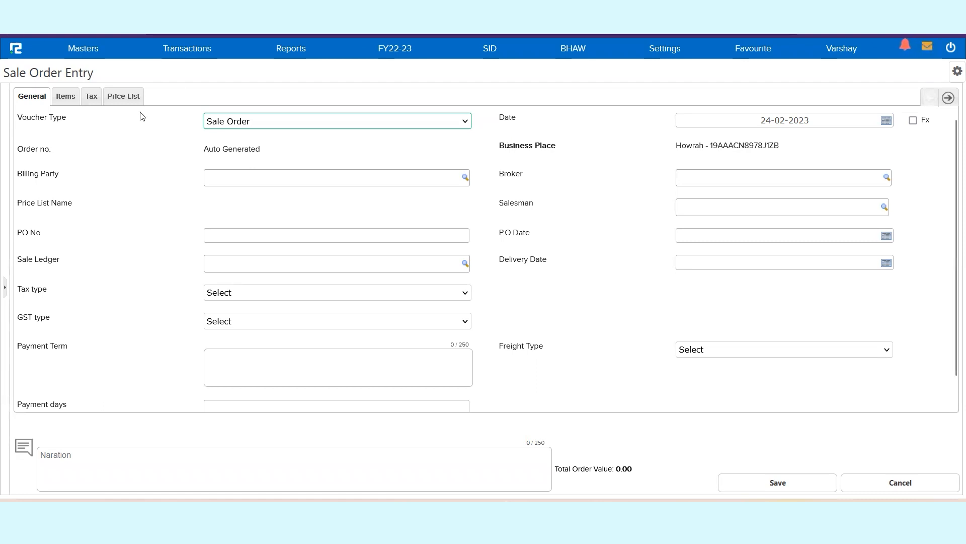
# Step: Check the price list quantities and the item rows of the new sale order, and return to the home dashboard
pyautogui.click(124, 96)
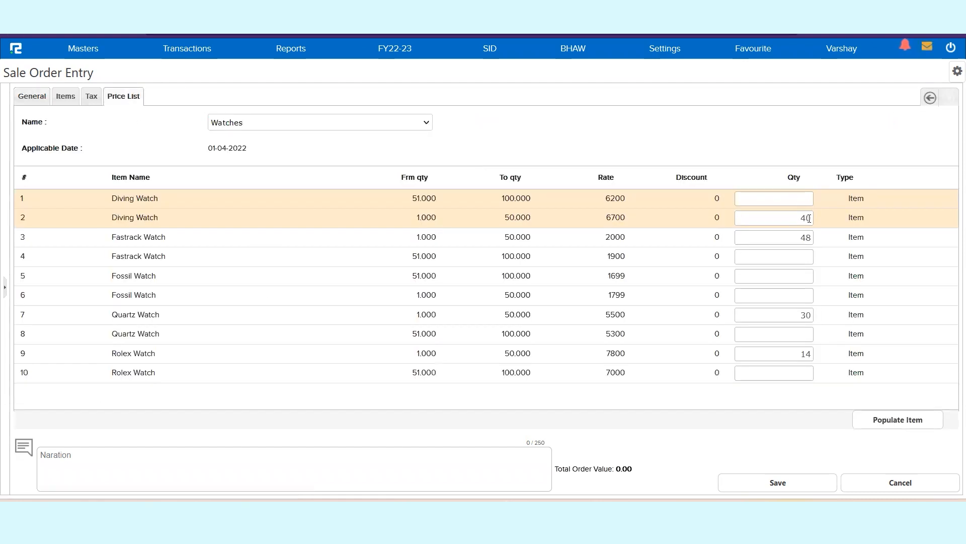
pyautogui.click(66, 96)
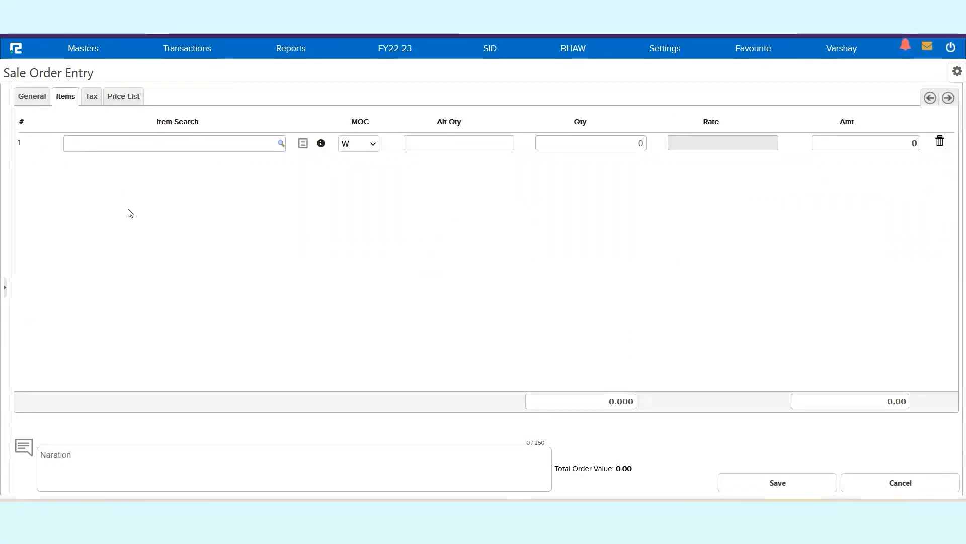
pyautogui.click(10, 54)
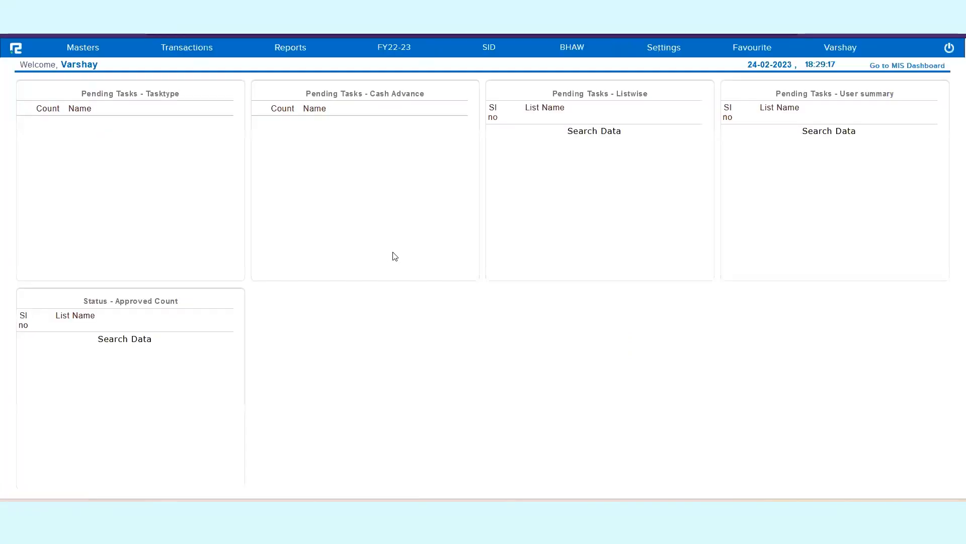
# Step: Open the inventory price lists for editing and load all items of the Watches list for viewing
pyautogui.click(86, 50)
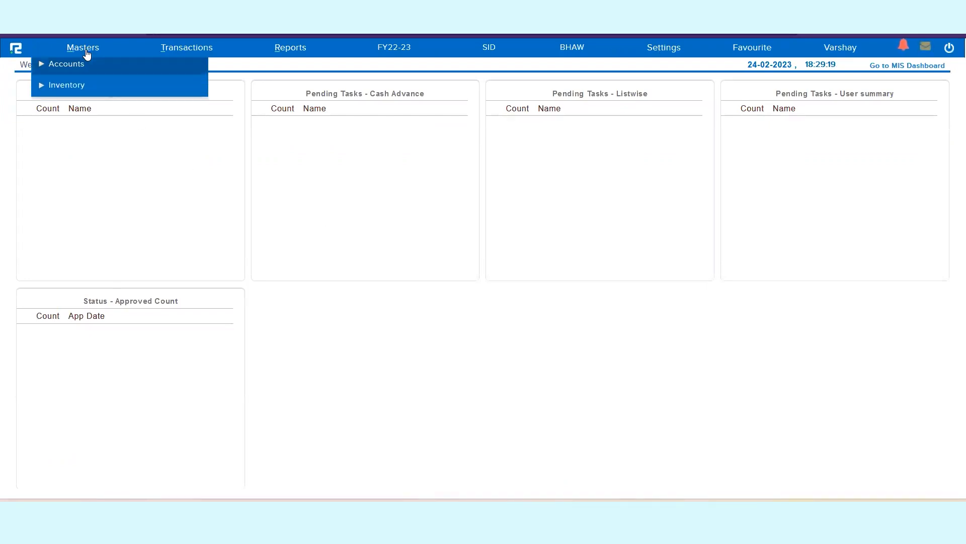
pyautogui.click(78, 94)
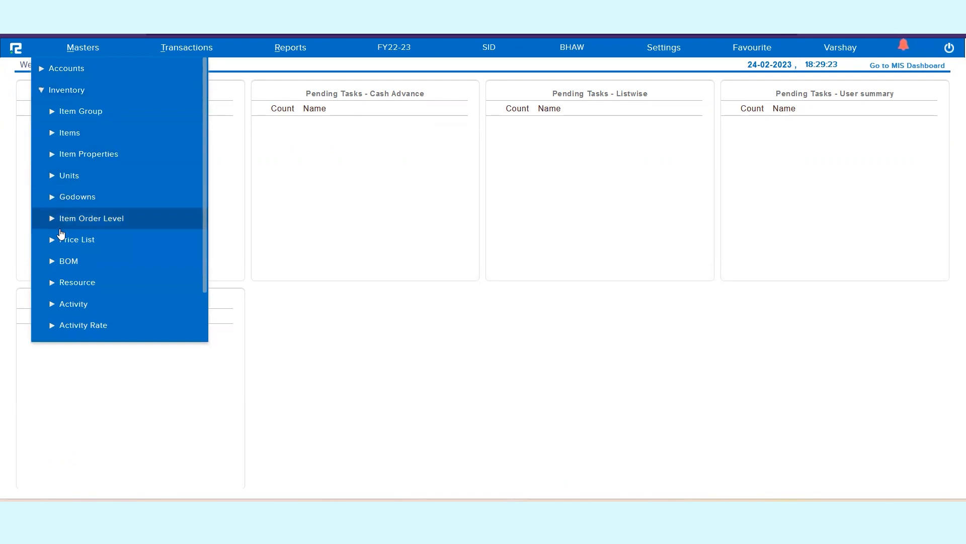
pyautogui.click(81, 245)
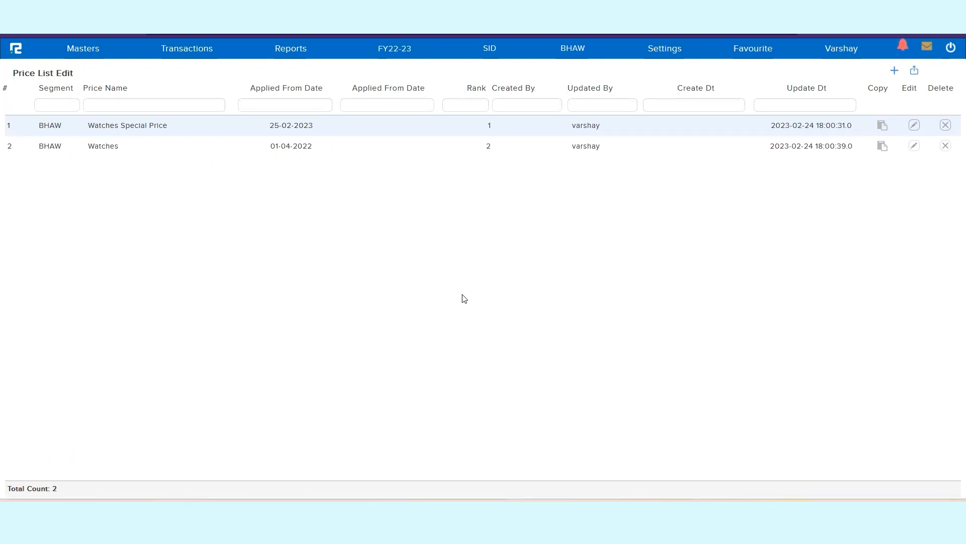
pyautogui.doubleClick(115, 146)
pyautogui.click(323, 146)
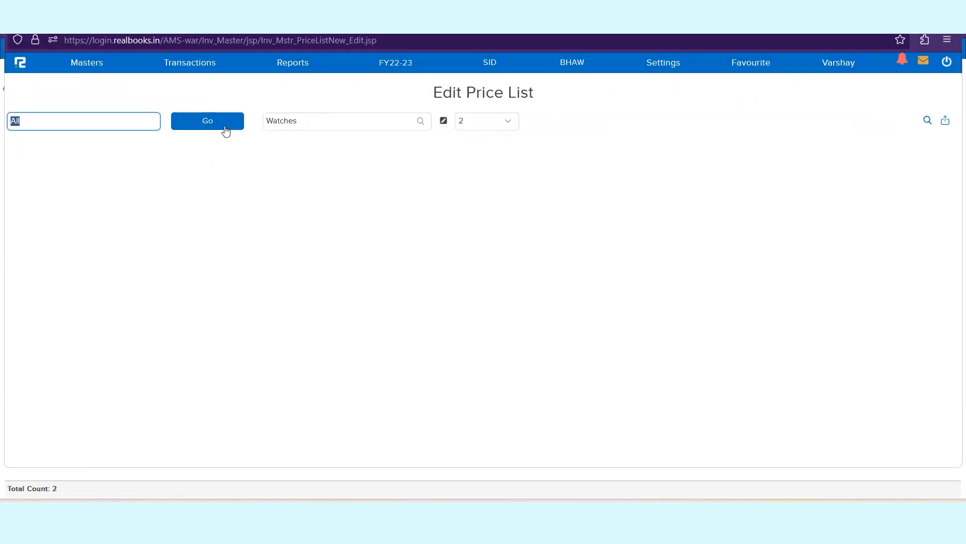
pyautogui.click(223, 128)
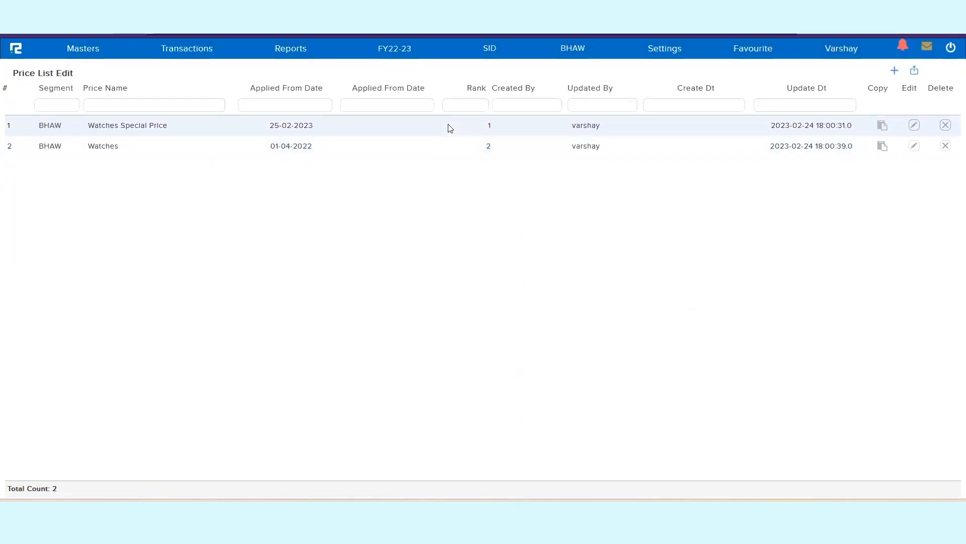
# Step: Examine the Watches Special Price list's items, validity dates and Rolex Watch rate, and close it without saving
pyautogui.doubleClick(448, 125)
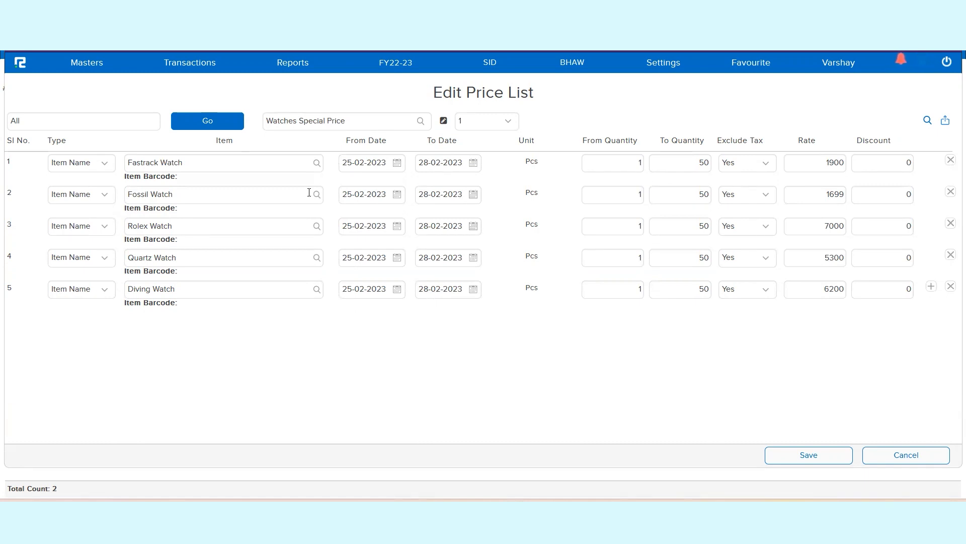
pyautogui.click(216, 159)
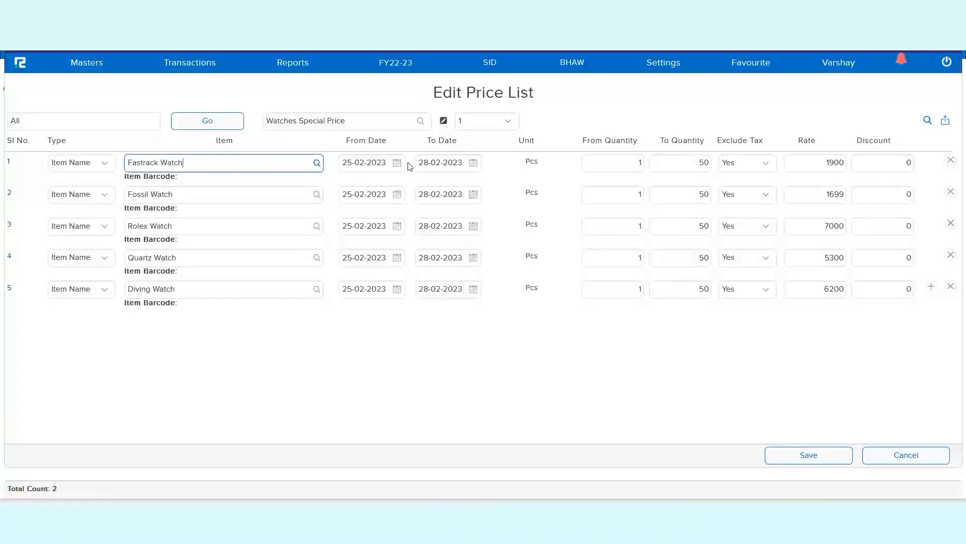
pyautogui.click(382, 164)
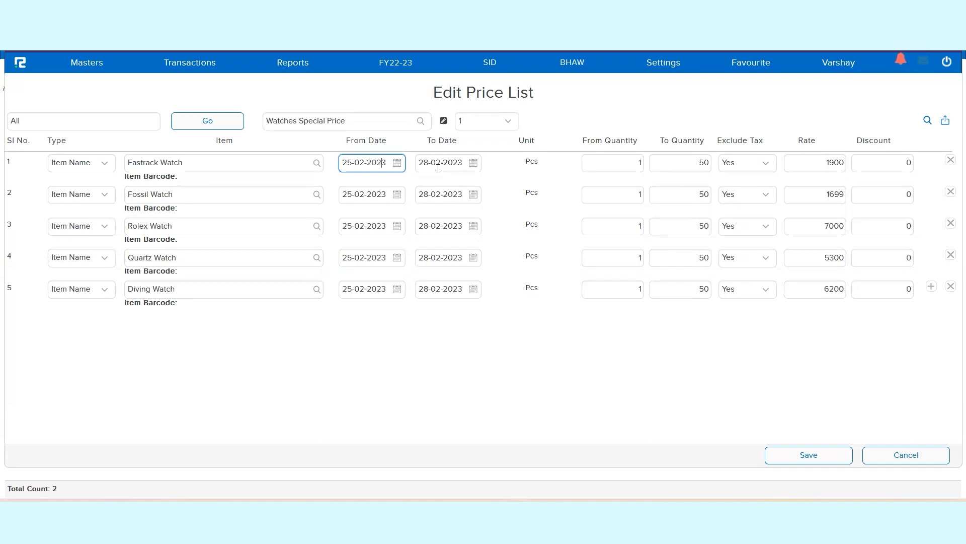
pyautogui.tripleClick(187, 232)
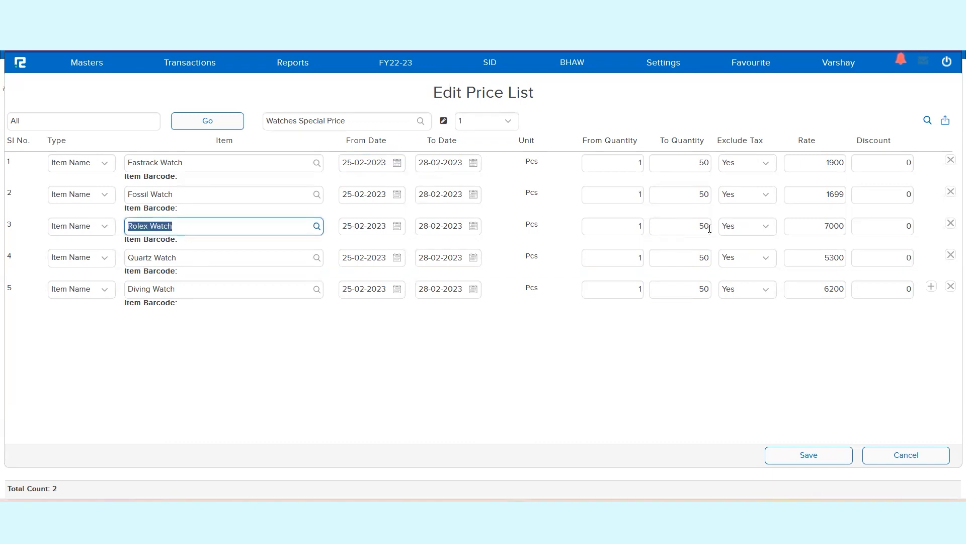
pyautogui.doubleClick(819, 225)
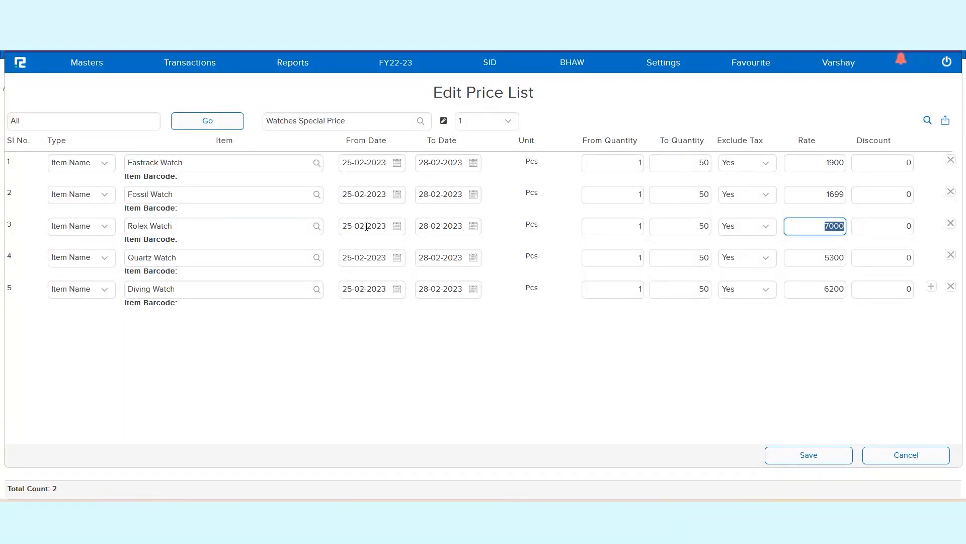
pyautogui.click(426, 228)
pyautogui.press('Escape')
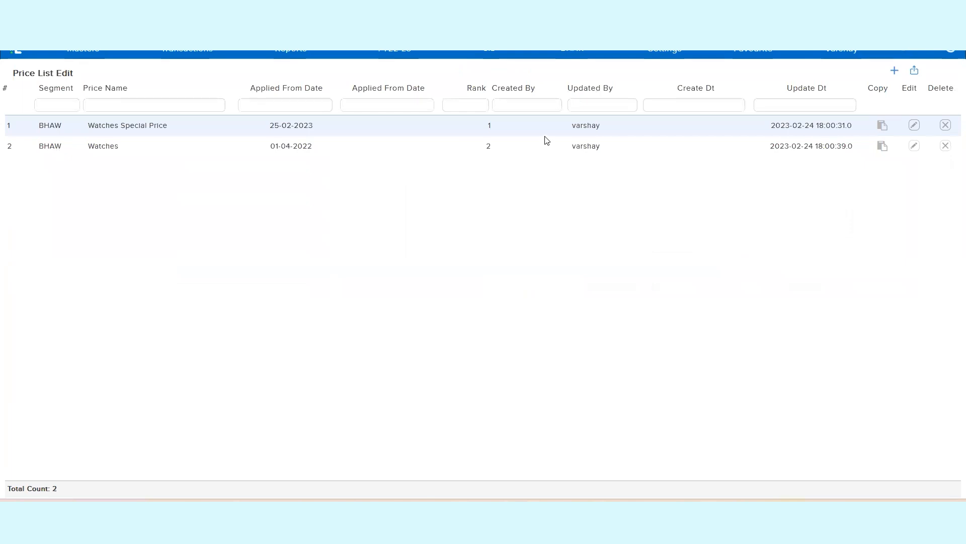
# Step: Examine the Rolex Watch rate for the 1–50 slab in the regular Watches price list, and close the list
pyautogui.doubleClick(534, 147)
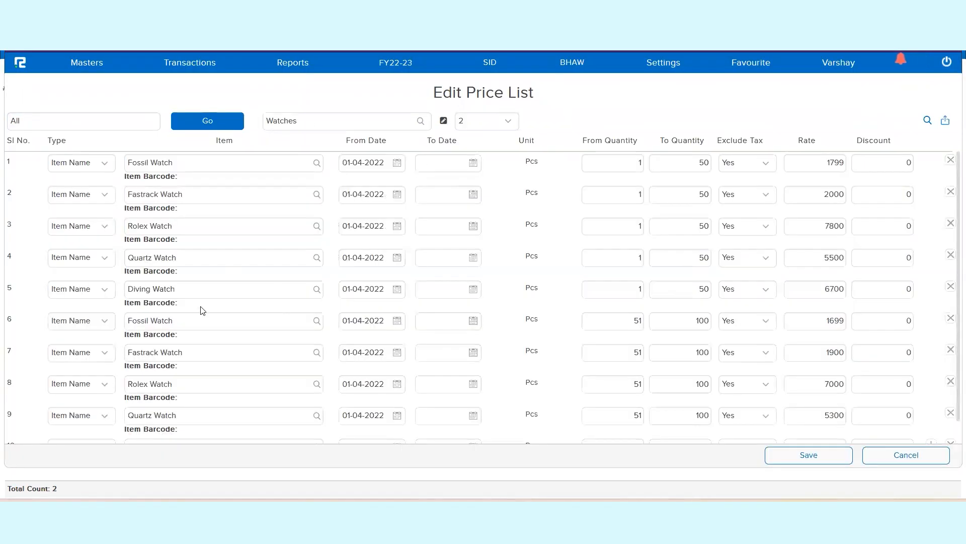
pyautogui.click(193, 226)
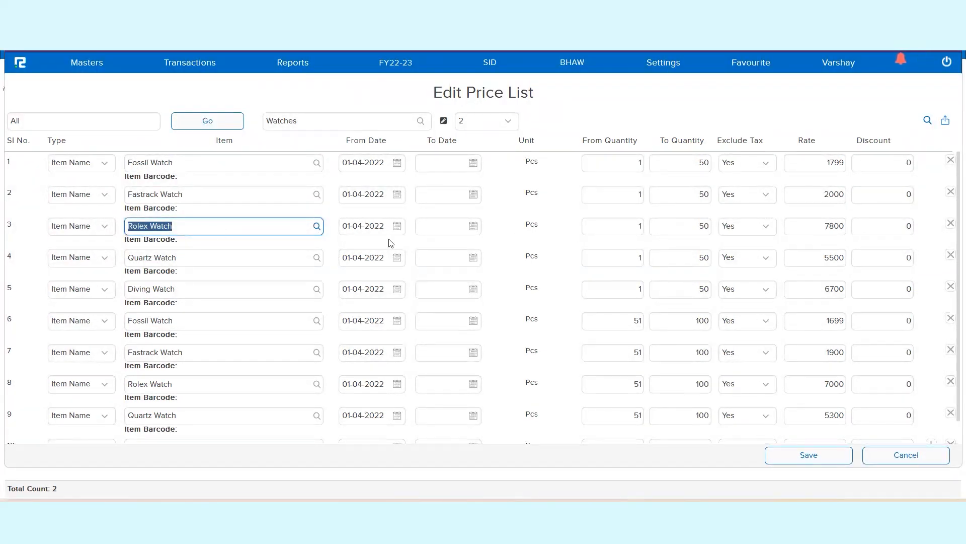
pyautogui.click(812, 226)
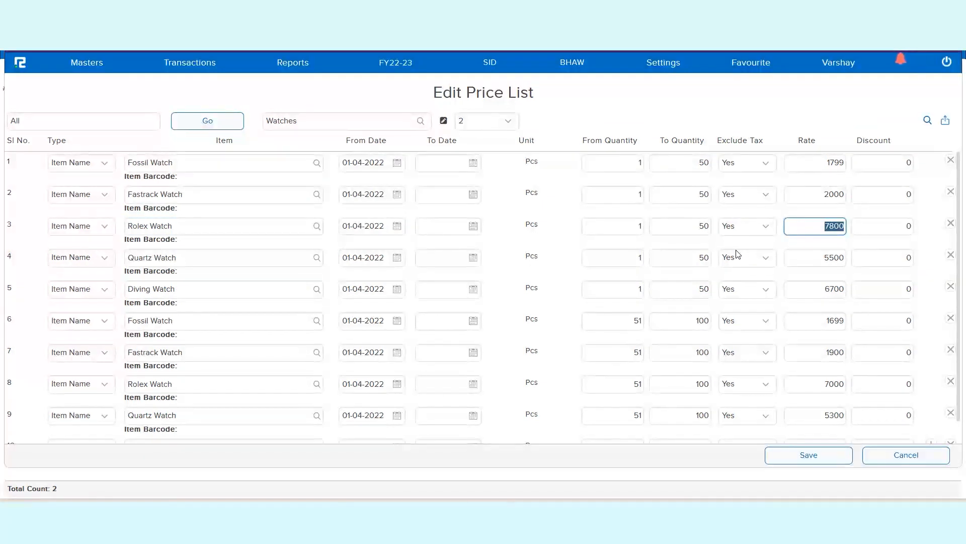
pyautogui.press('Escape')
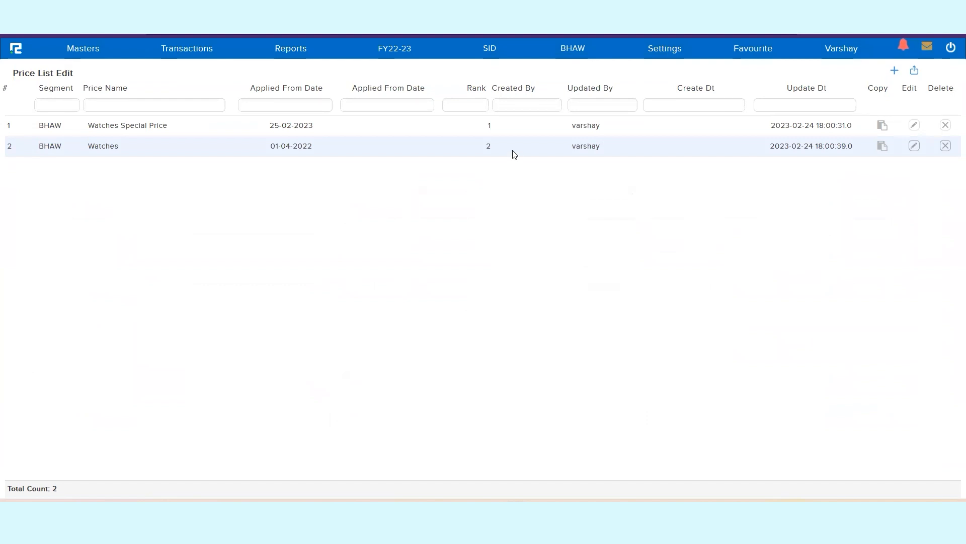
# Step: Compare the rank settings of the Watches Special Price and Watches price lists without changing either
pyautogui.doubleClick(542, 131)
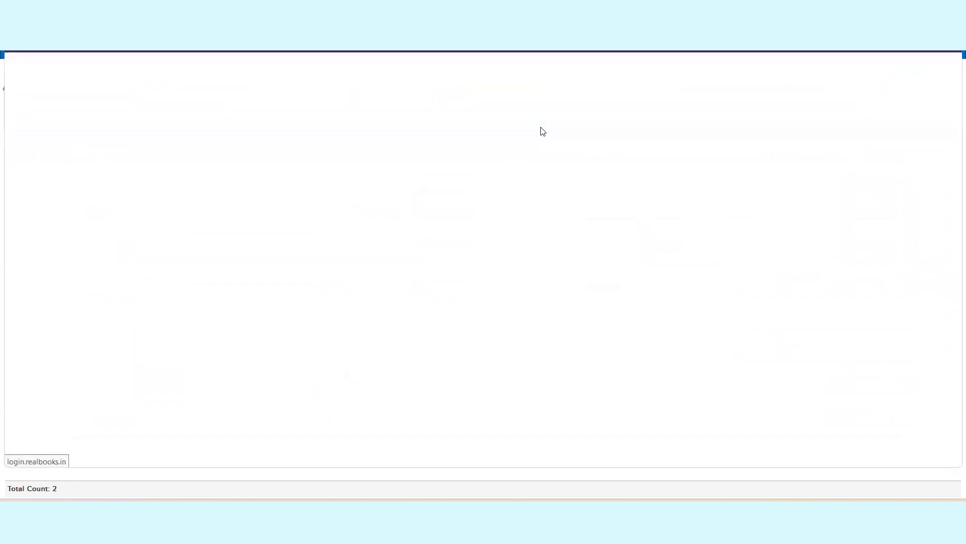
pyautogui.click(222, 132)
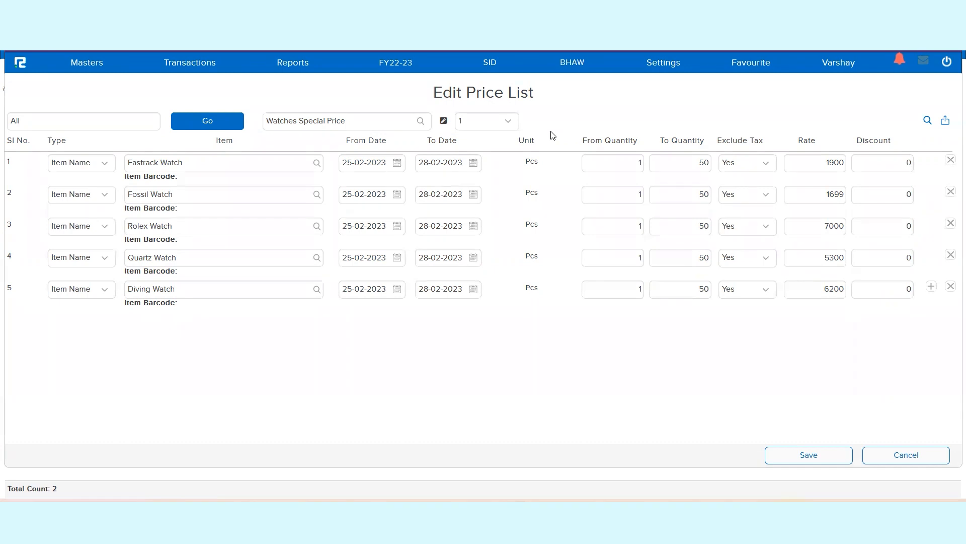
pyautogui.click(476, 122)
pyautogui.click(476, 122)
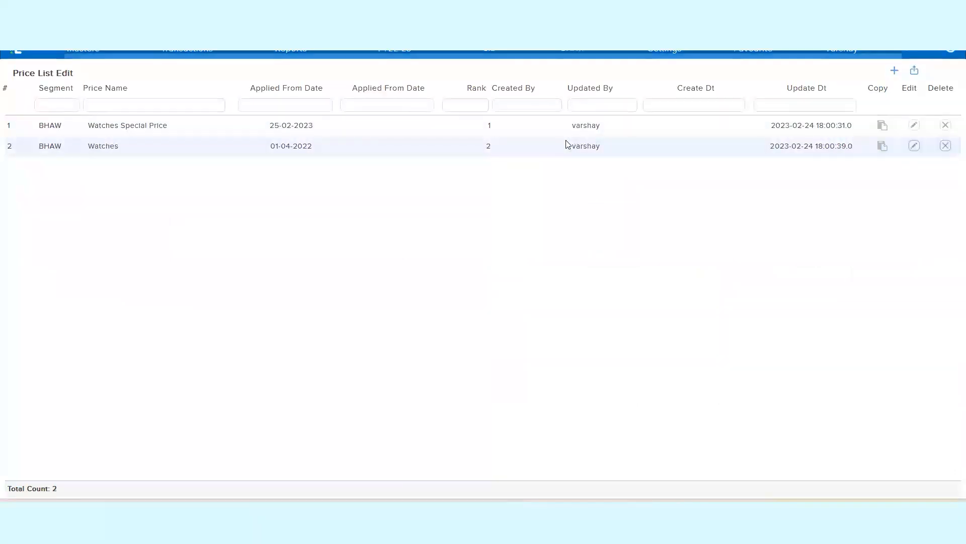
pyautogui.click(568, 145)
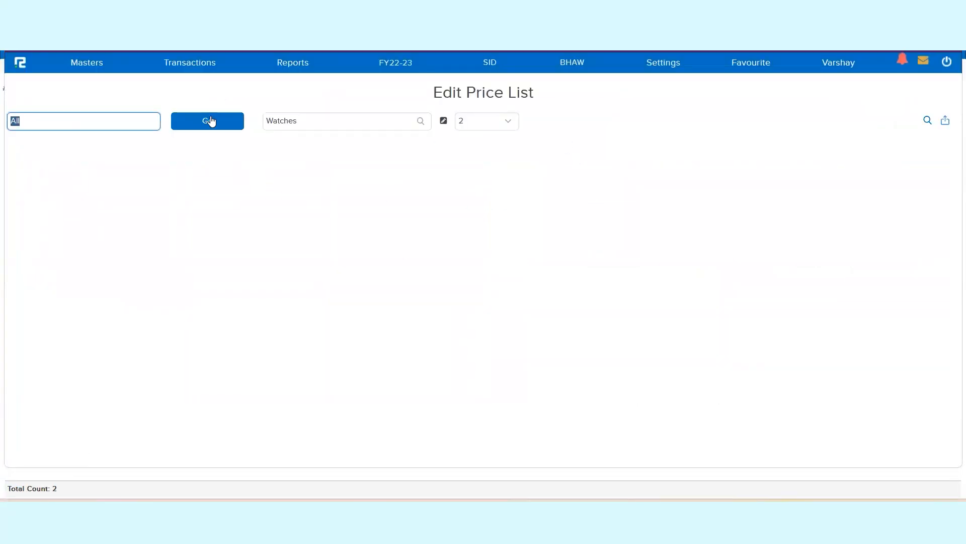
pyautogui.click(212, 120)
pyautogui.click(488, 124)
pyautogui.click(488, 124)
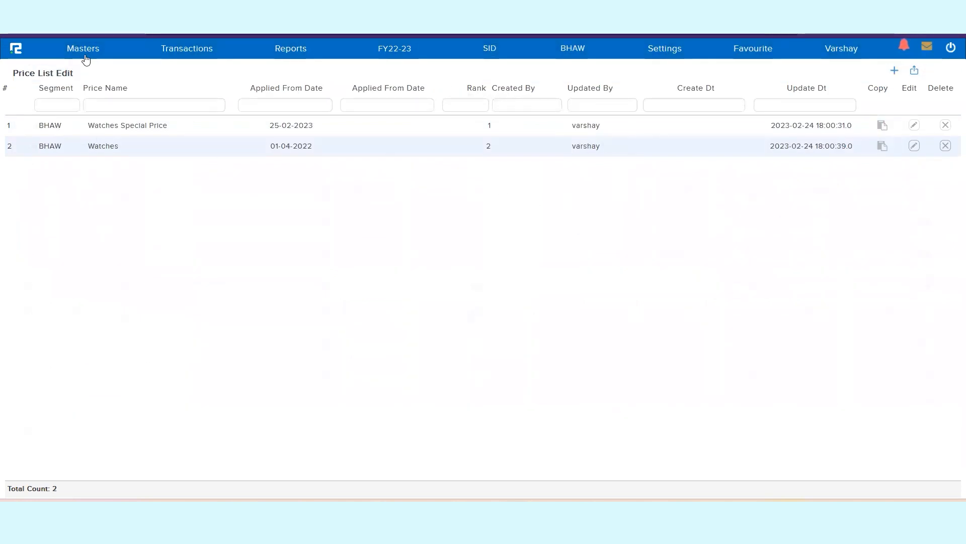
# Step: Search the account ledgers for "ahujja" and open the Ahujja Enterprises ledger for editing
pyautogui.click(88, 56)
pyautogui.click(90, 69)
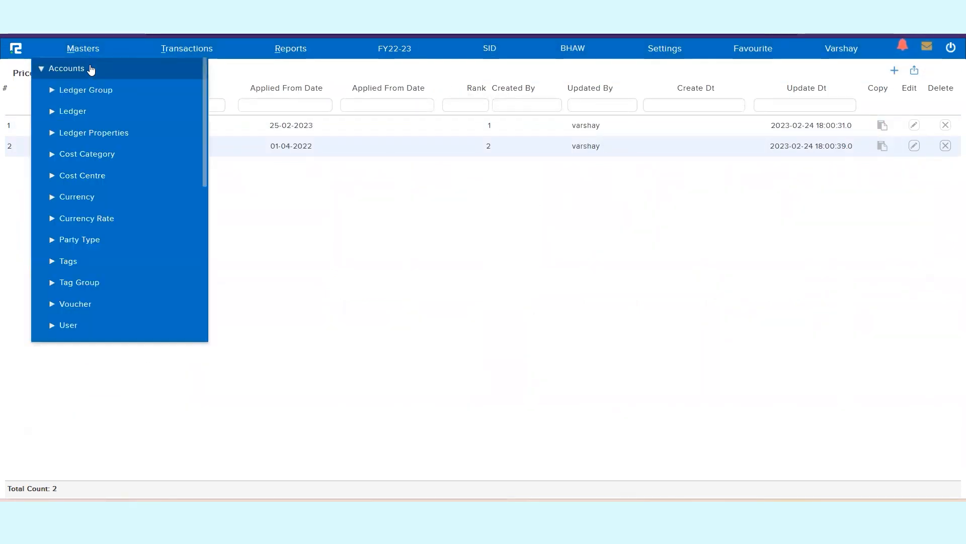
pyautogui.click(77, 115)
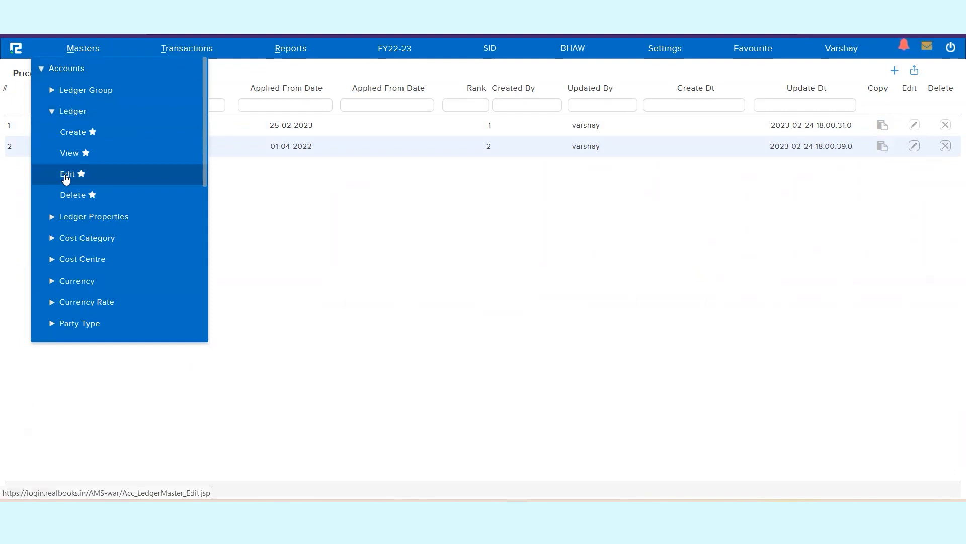
pyautogui.click(67, 175)
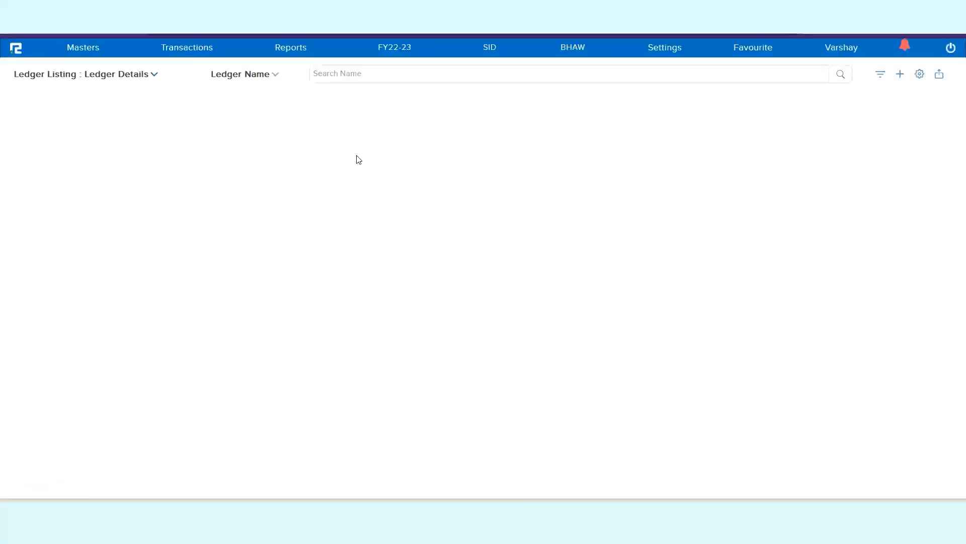
pyautogui.click(396, 79)
pyautogui.write('ahujja')
pyautogui.press('Return')
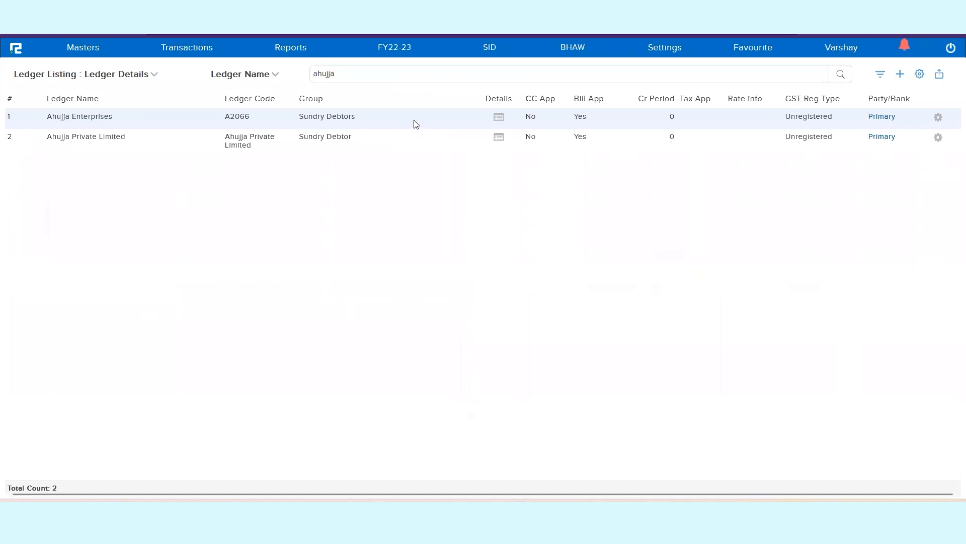
pyautogui.doubleClick(415, 124)
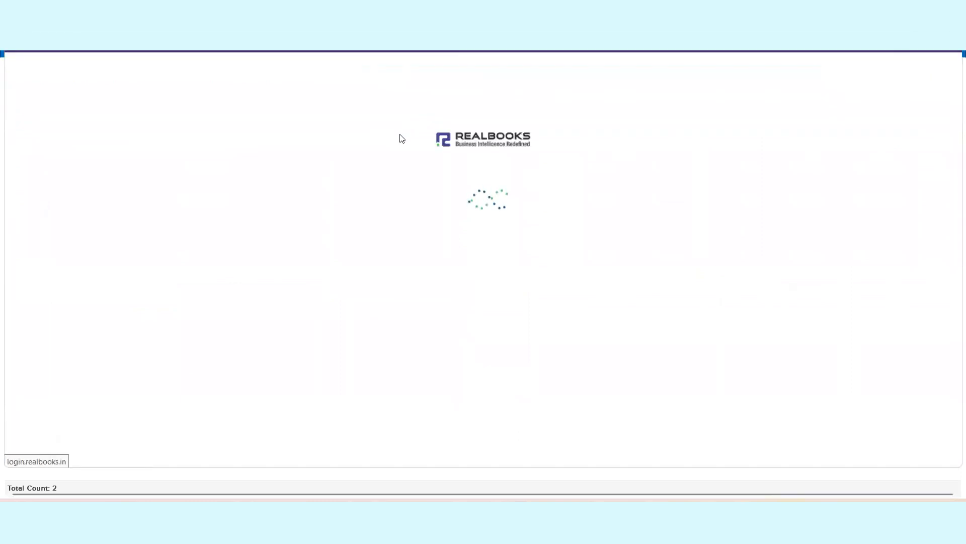
# Step: Attach Watches Special Price [1] as a second price level for the Bhawanipur segment, and save the Ahujja Enterprises ledger
pyautogui.click(480, 111)
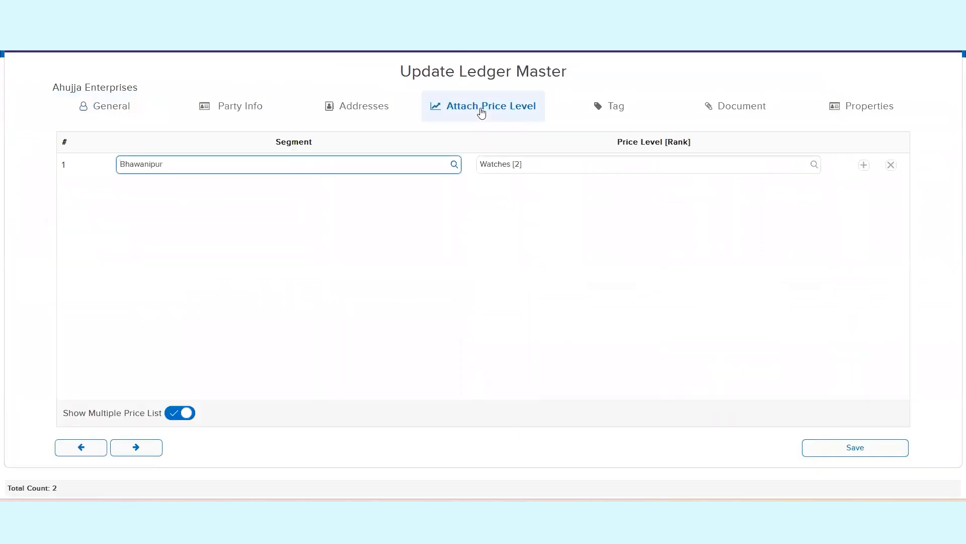
pyautogui.click(863, 165)
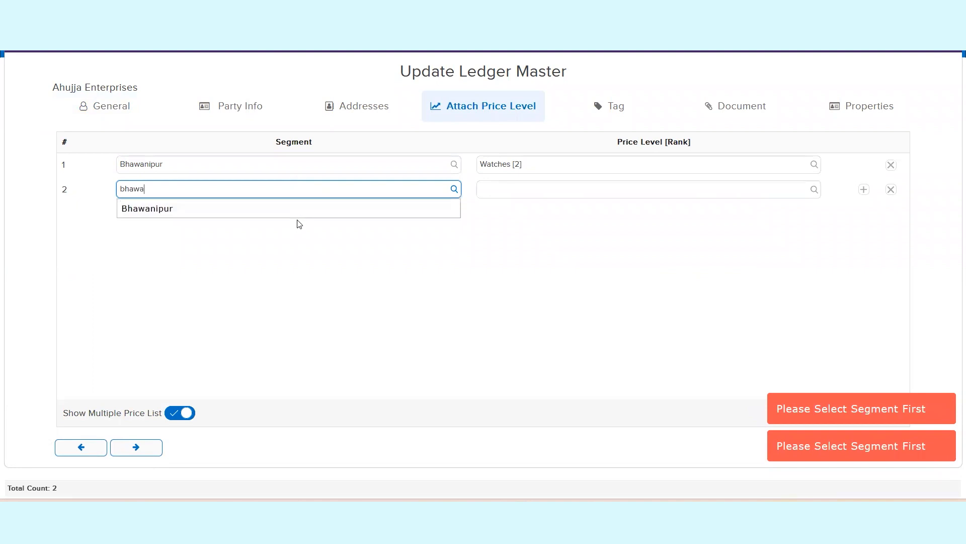
pyautogui.click(303, 212)
pyautogui.click(524, 192)
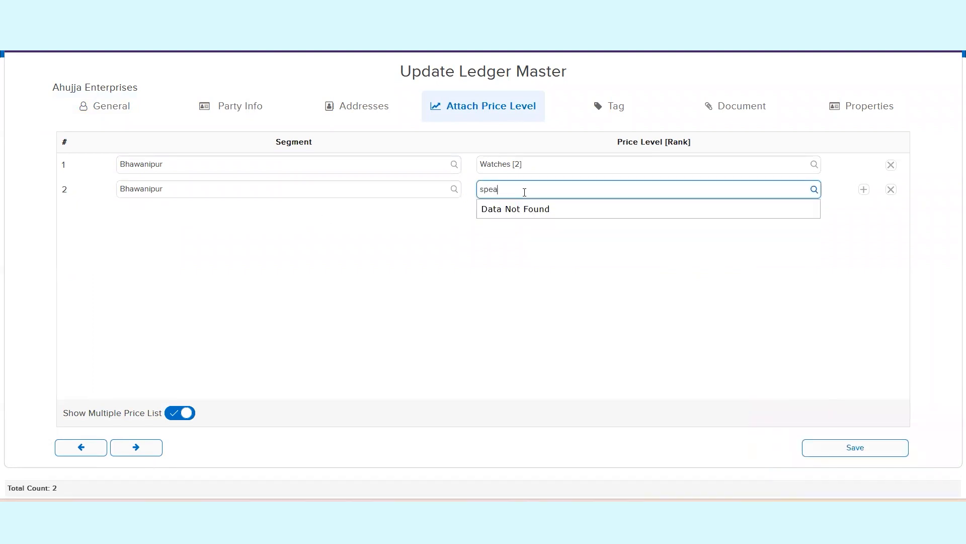
pyautogui.write('spec')
pyautogui.click(562, 210)
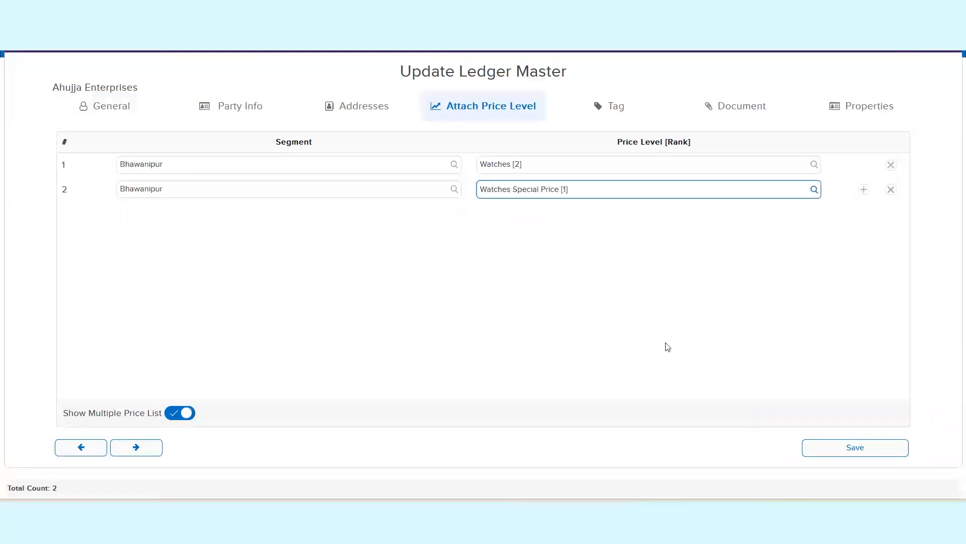
pyautogui.click(834, 448)
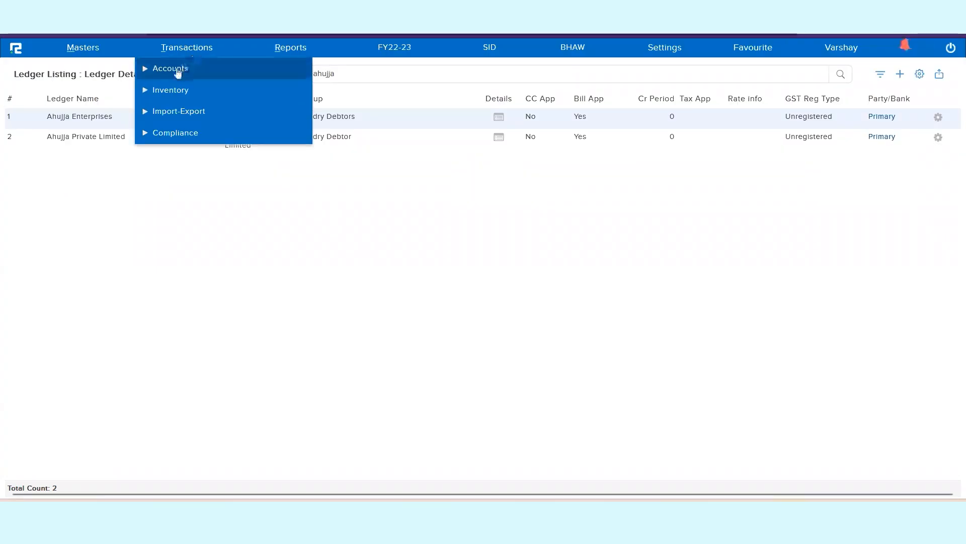
# Step: Start a new sale order with Ahujja Enterprises as the billing party
pyautogui.click(166, 95)
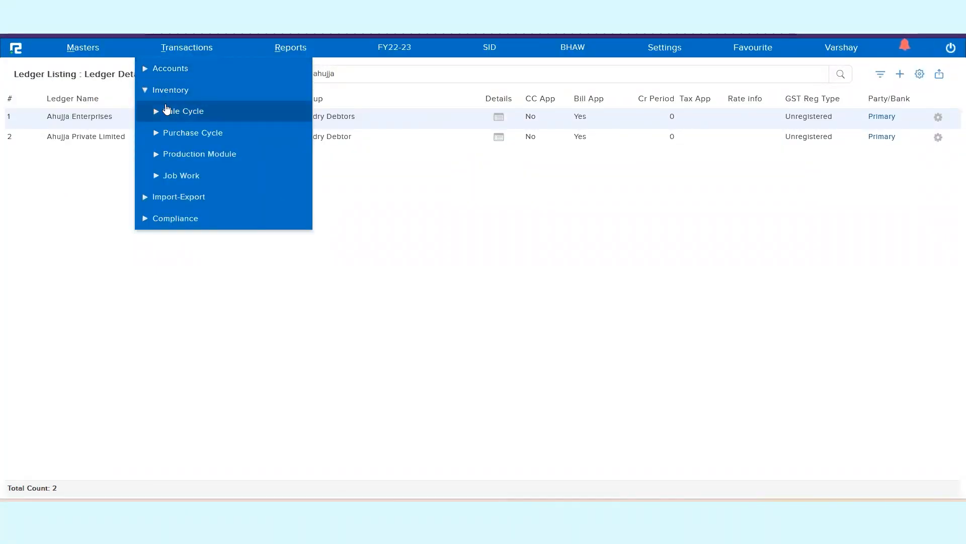
pyautogui.click(164, 111)
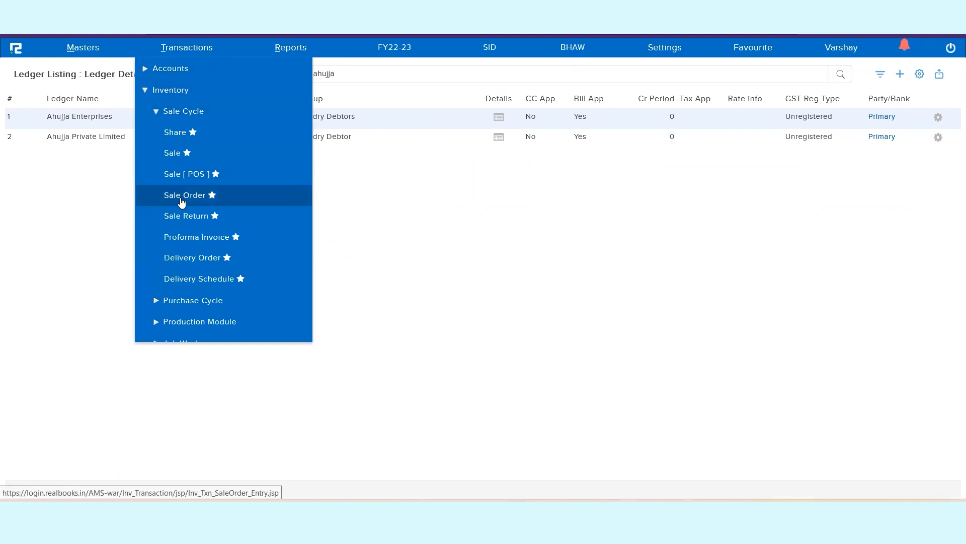
pyautogui.click(182, 202)
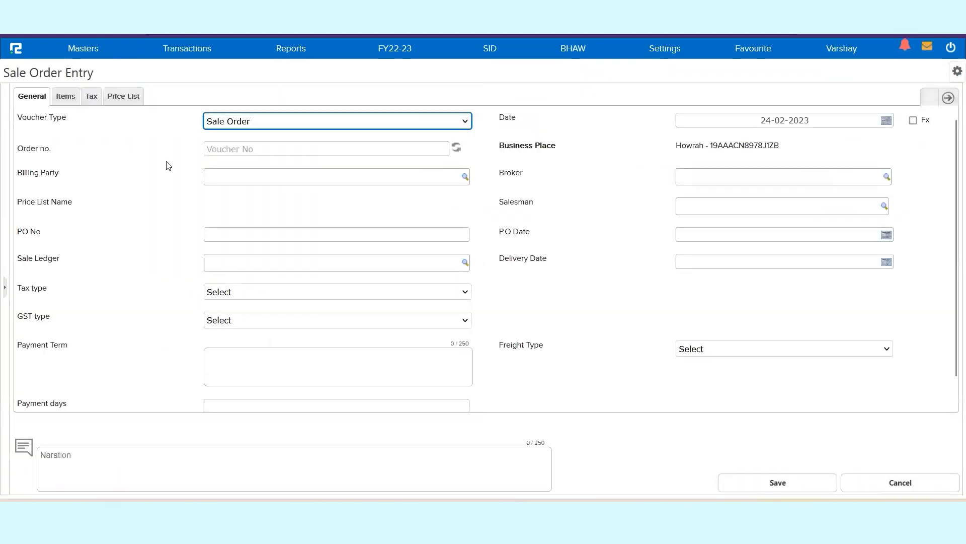
pyautogui.click(240, 180)
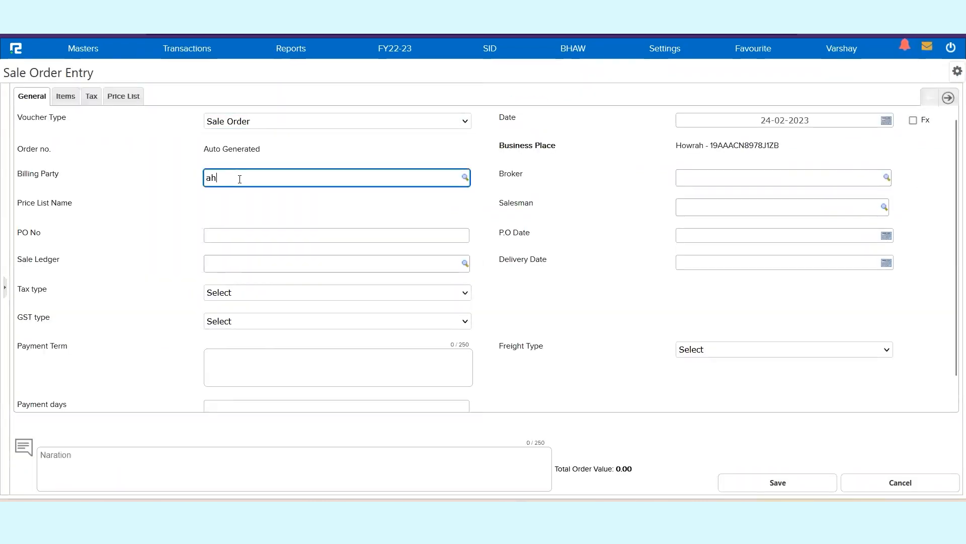
pyautogui.write('ahujja')
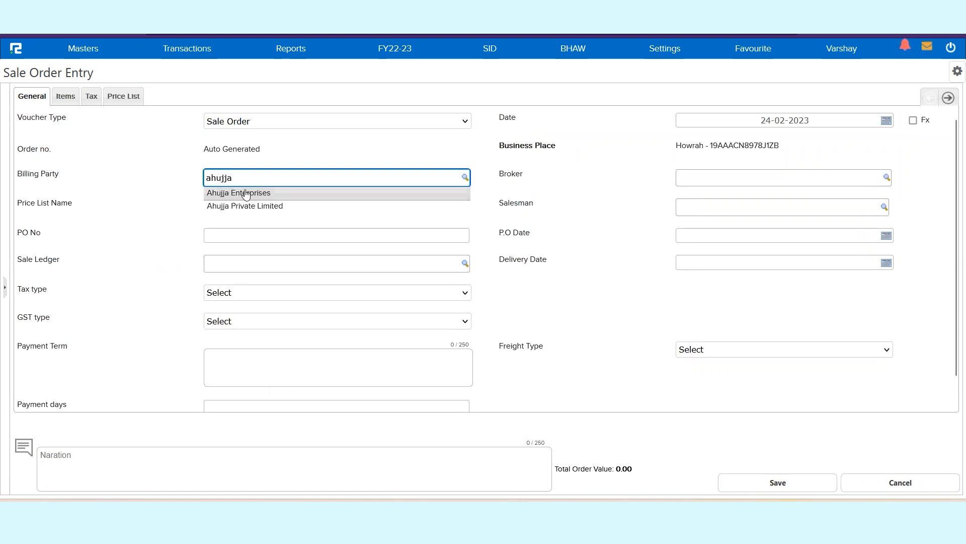
pyautogui.click(244, 190)
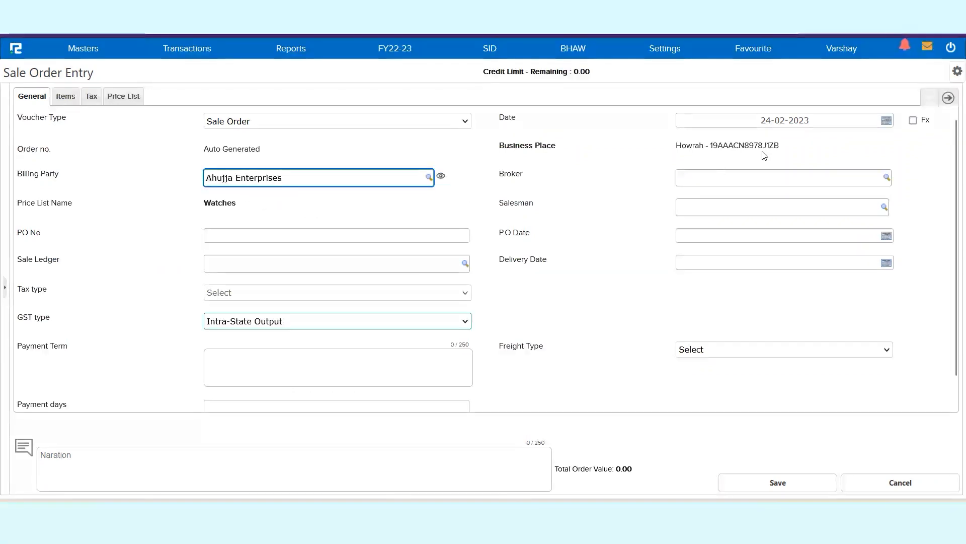
# Step: Check the price list applied to the order, set the order date to 26-02-2023, and check the applied price list again
pyautogui.click(772, 122)
pyautogui.doubleClick(765, 121)
pyautogui.doubleClick(221, 204)
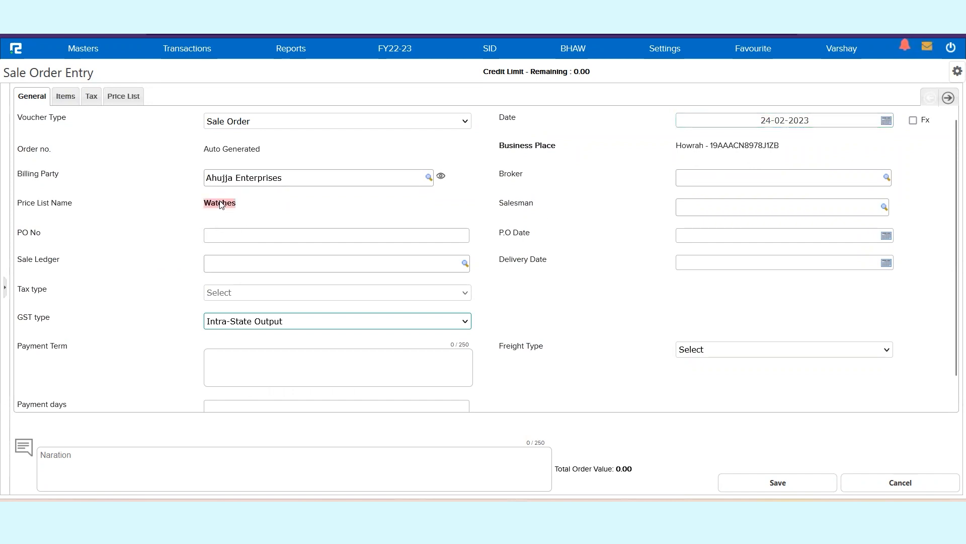
pyautogui.doubleClick(768, 120)
pyautogui.write('26')
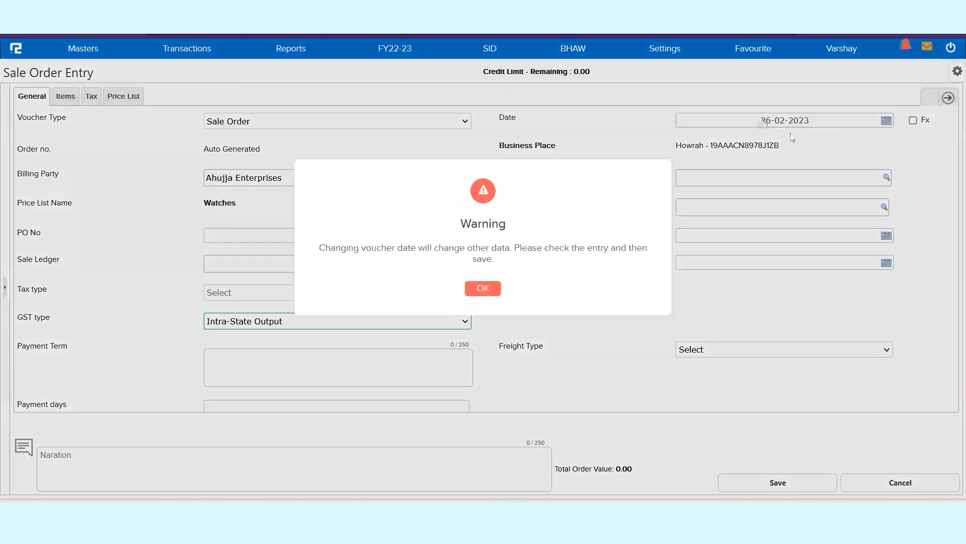
pyautogui.click(484, 288)
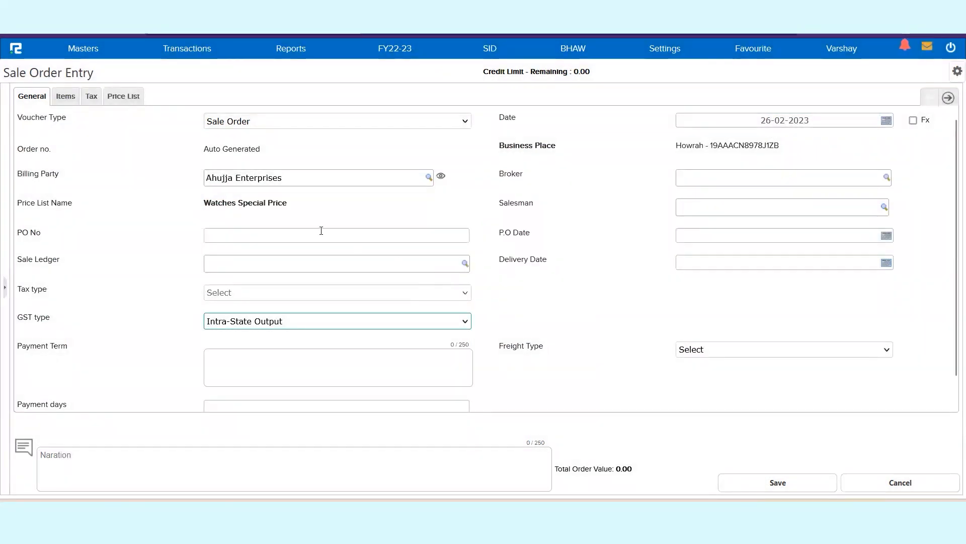
pyautogui.tripleClick(244, 204)
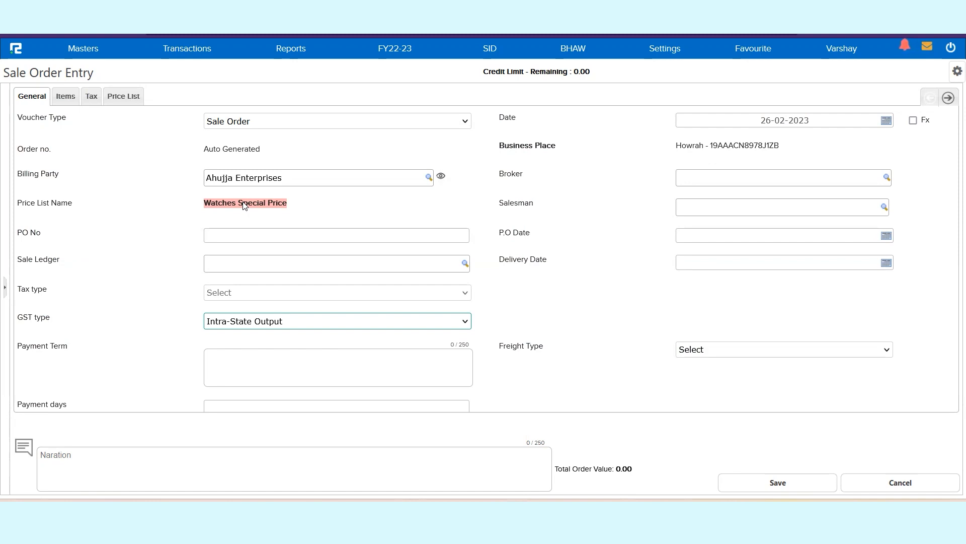
# Step: Add Rolex Watch as an order item with a quantity of 12 pieces
pyautogui.click(66, 96)
pyautogui.click(115, 143)
pyautogui.write('rolex')
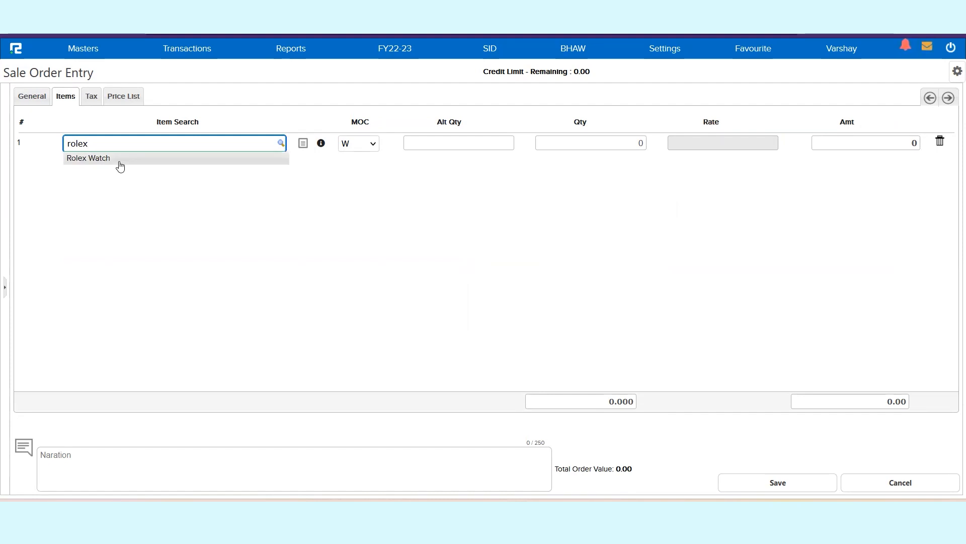
pyautogui.click(120, 166)
pyautogui.click(583, 147)
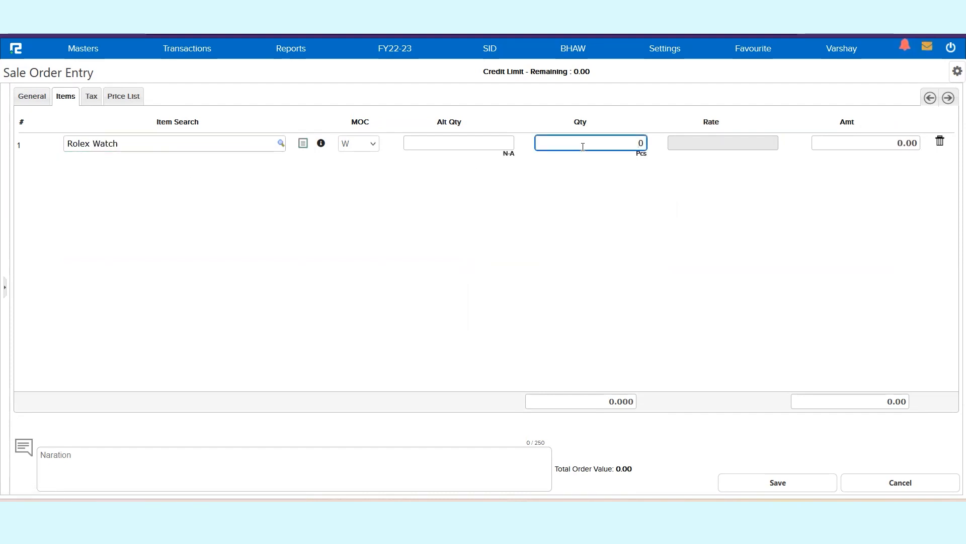
pyautogui.write('1')
pyautogui.press('Tab')
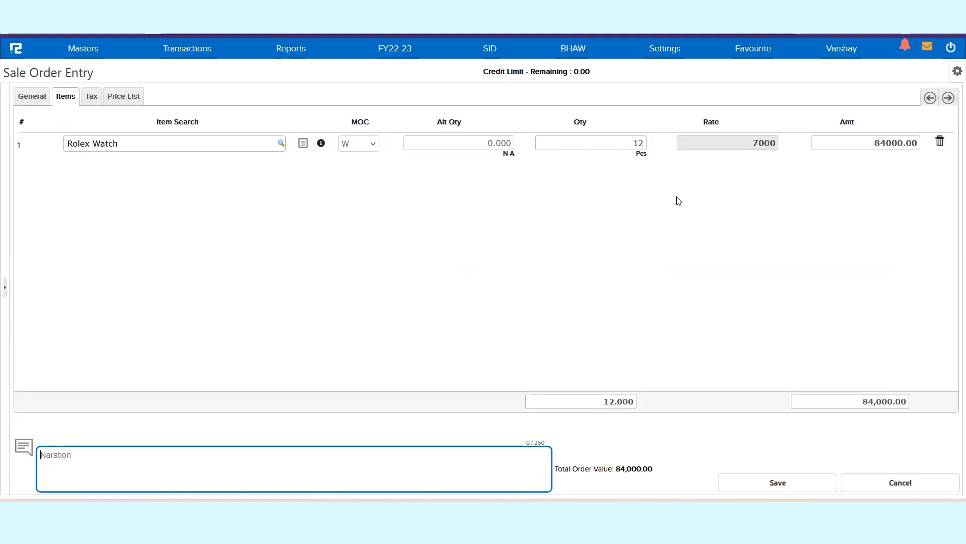
# Step: Review the item rates in Watches Special Price, and remove the Rolex Watch line from the order items
pyautogui.click(135, 96)
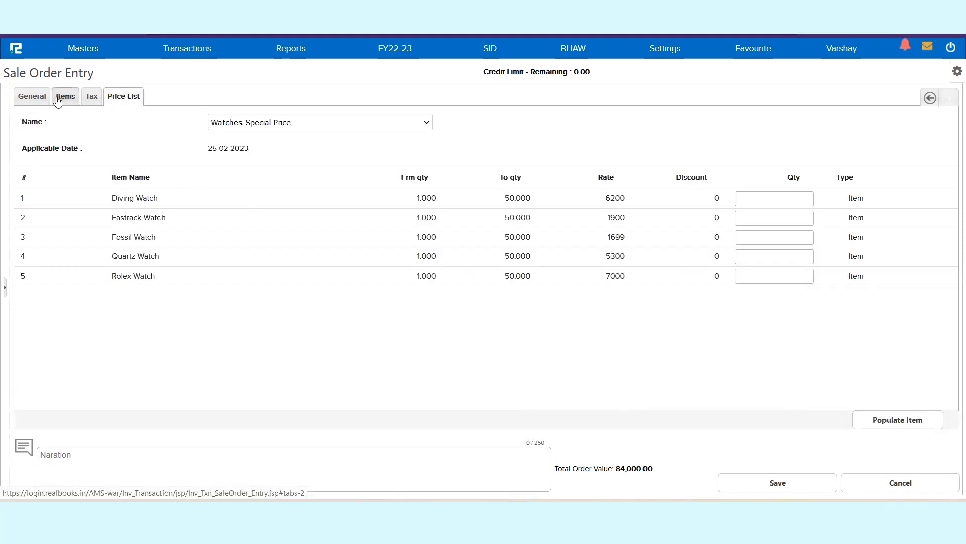
pyautogui.click(64, 96)
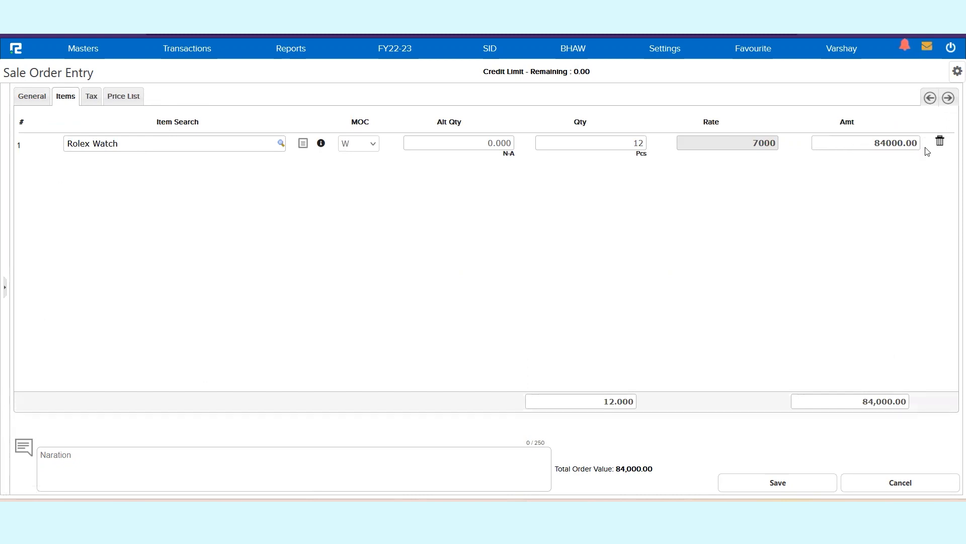
pyautogui.click(605, 139)
pyautogui.press('Return')
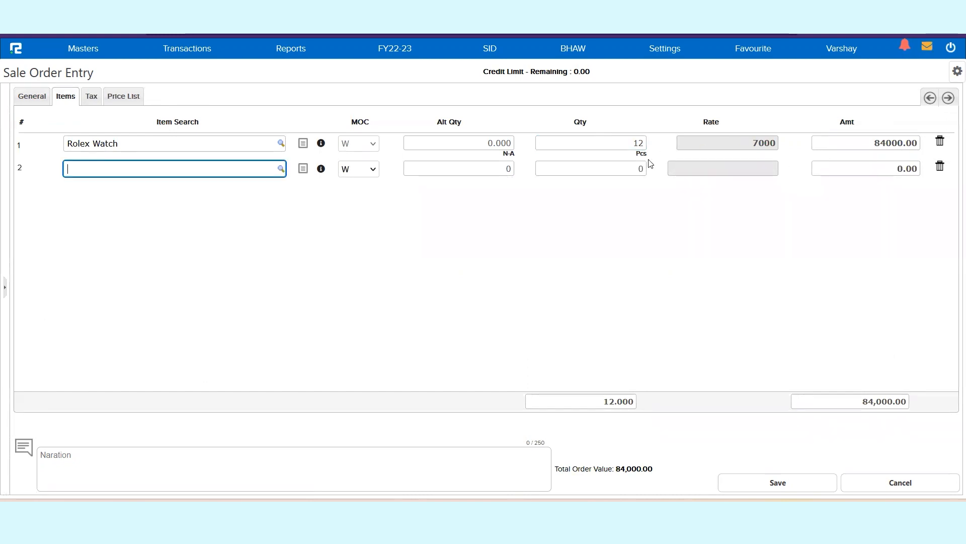
pyautogui.click(939, 143)
pyautogui.click(448, 282)
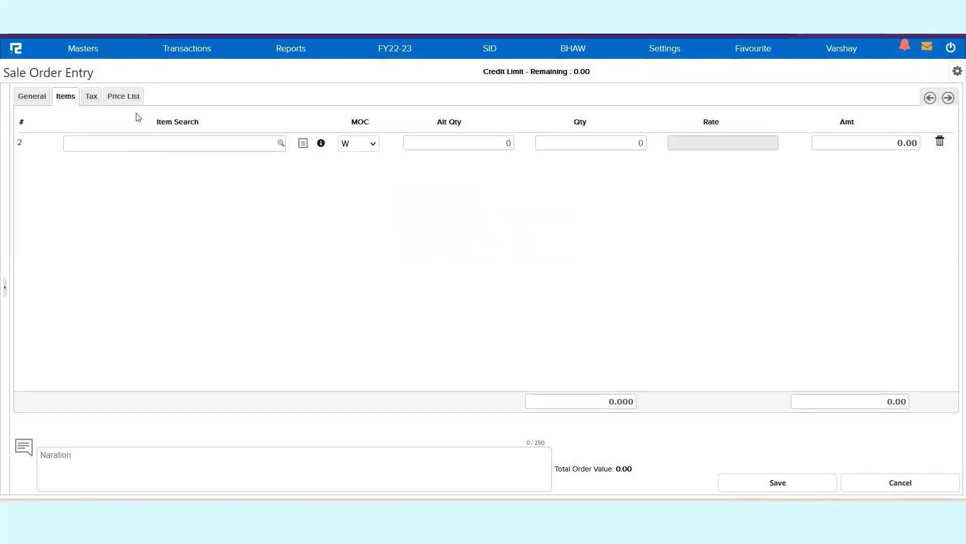
# Step: Reload the sale order entry as a blank form, and set the date to 26-02-2023 and the billing party to Ahujja Enterprises
pyautogui.click(389, 24)
pyautogui.press('Return')
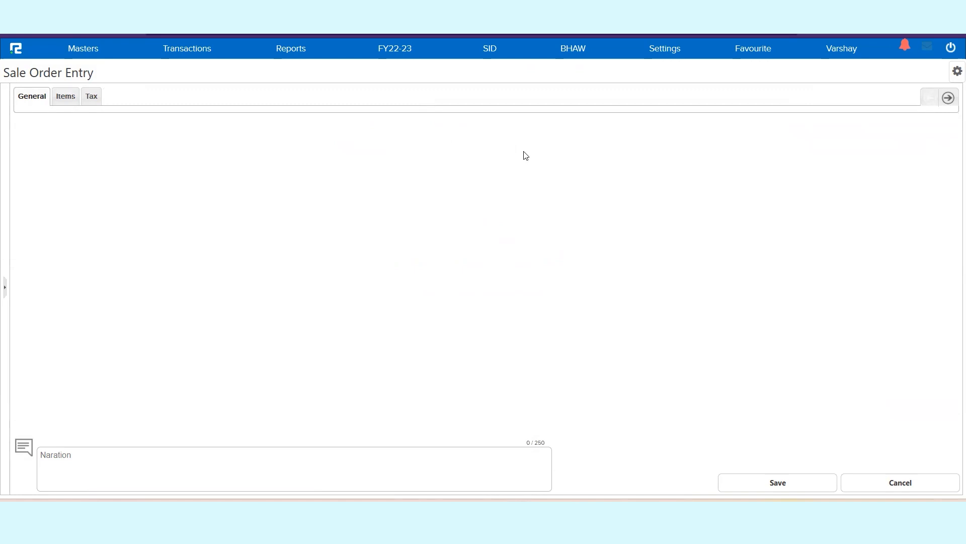
pyautogui.doubleClick(766, 120)
pyautogui.write('26-02-2023')
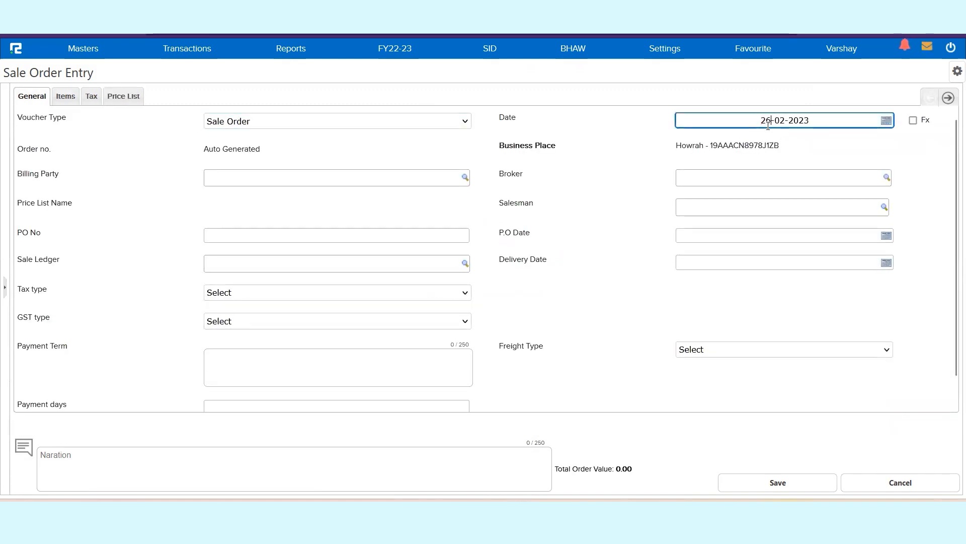
pyautogui.click(278, 177)
pyautogui.click(473, 288)
pyautogui.click(331, 176)
pyautogui.write('ahujja')
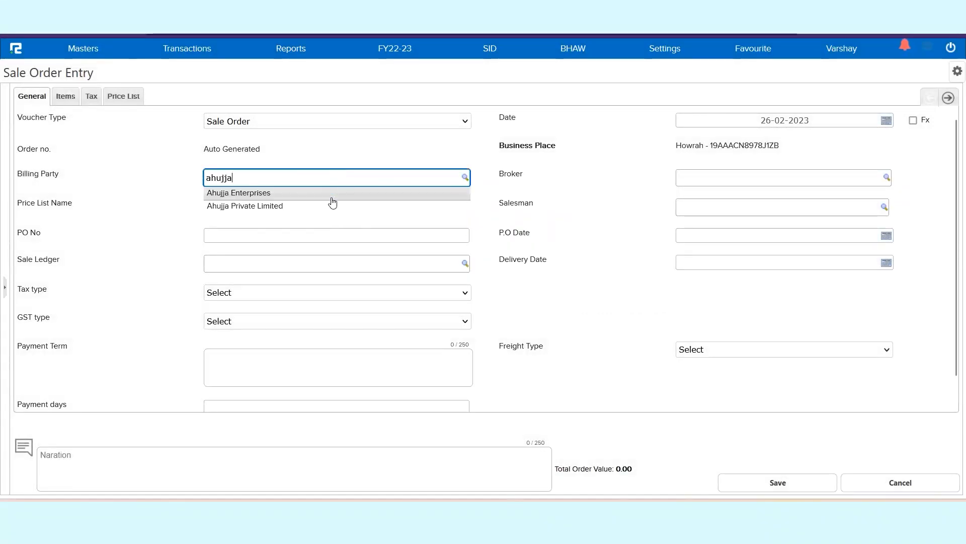
pyautogui.click(332, 198)
# Step: Load items from Watches Special Price with quantities Diving Watch 12, Fastrack Watch 11, Fossil Watch 10 and Rolex Watch 8
pyautogui.click(113, 96)
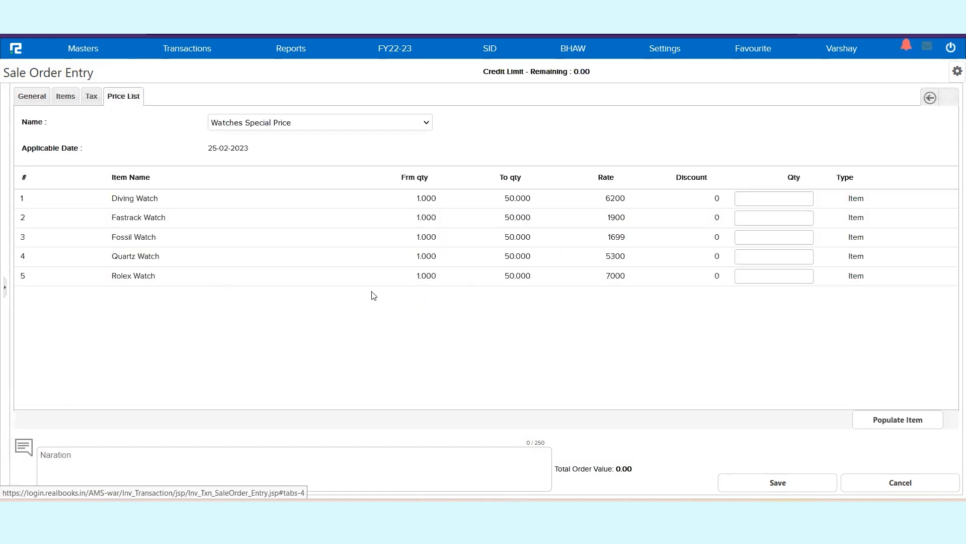
pyautogui.click(783, 200)
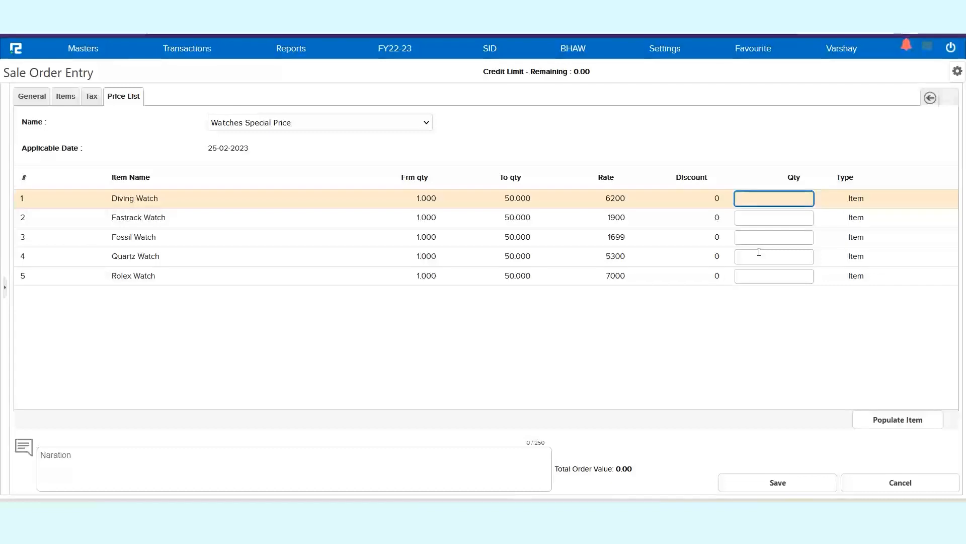
pyautogui.write('12')
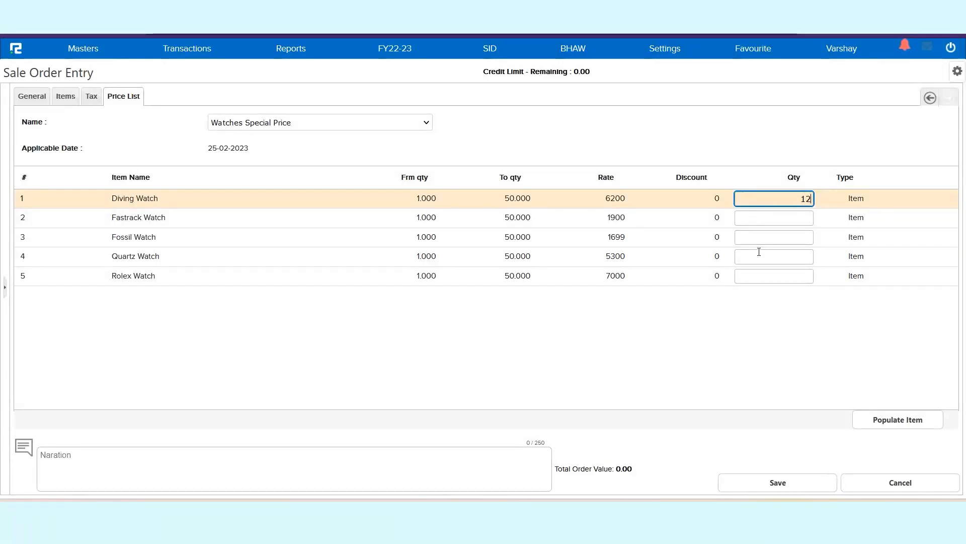
pyautogui.click(790, 219)
pyautogui.write('11')
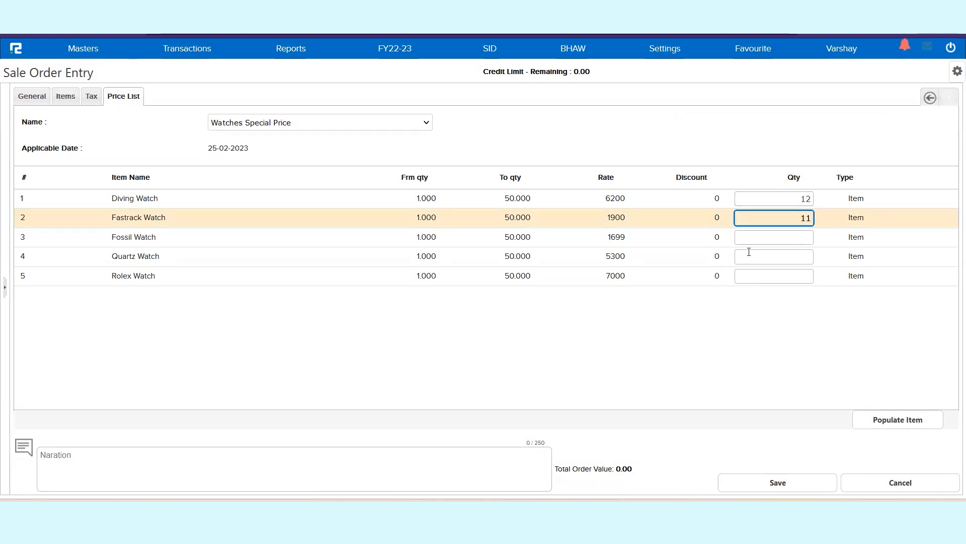
pyautogui.click(785, 239)
pyautogui.write('10')
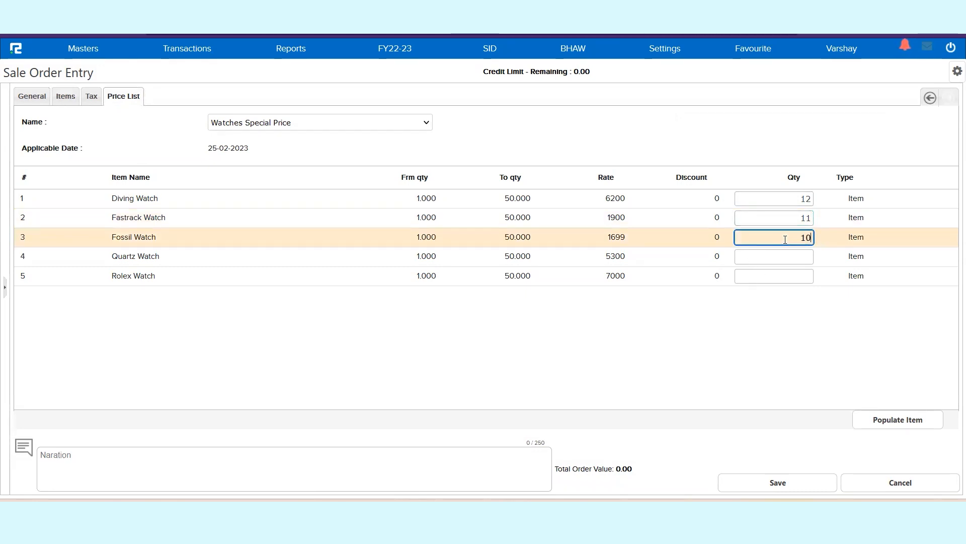
pyautogui.click(780, 276)
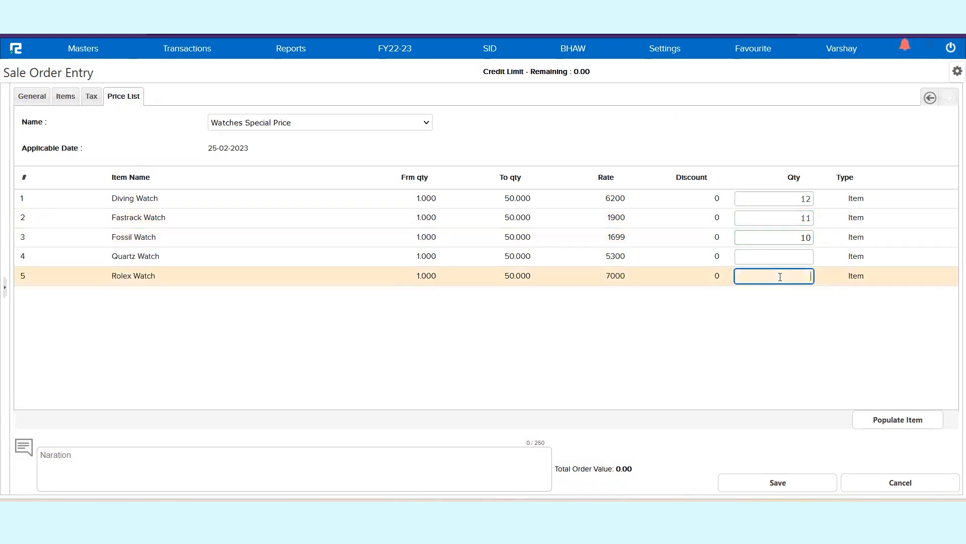
pyautogui.write('8')
pyautogui.click(899, 419)
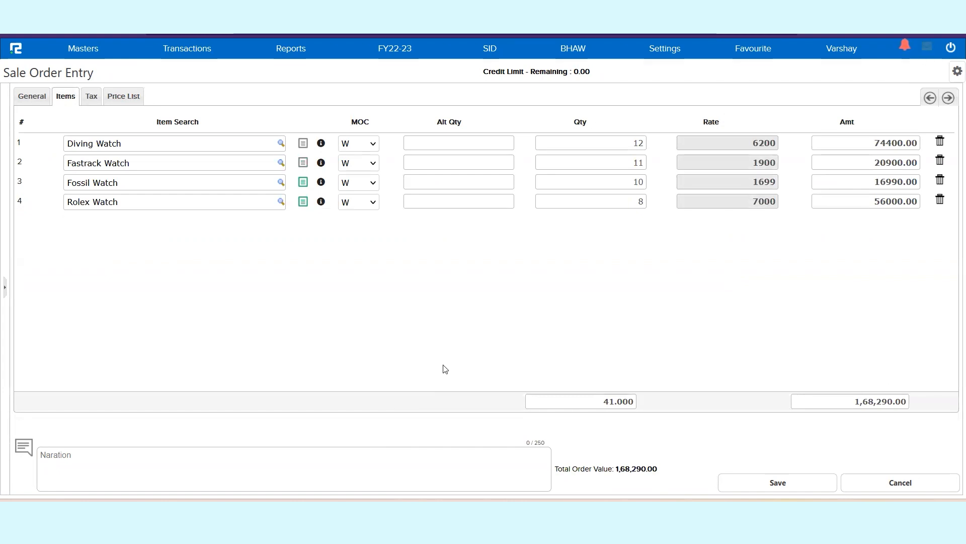
# Step: Enter the narration "Sale Order entry updated for watches in special prices", and save the sale order
pyautogui.click(735, 148)
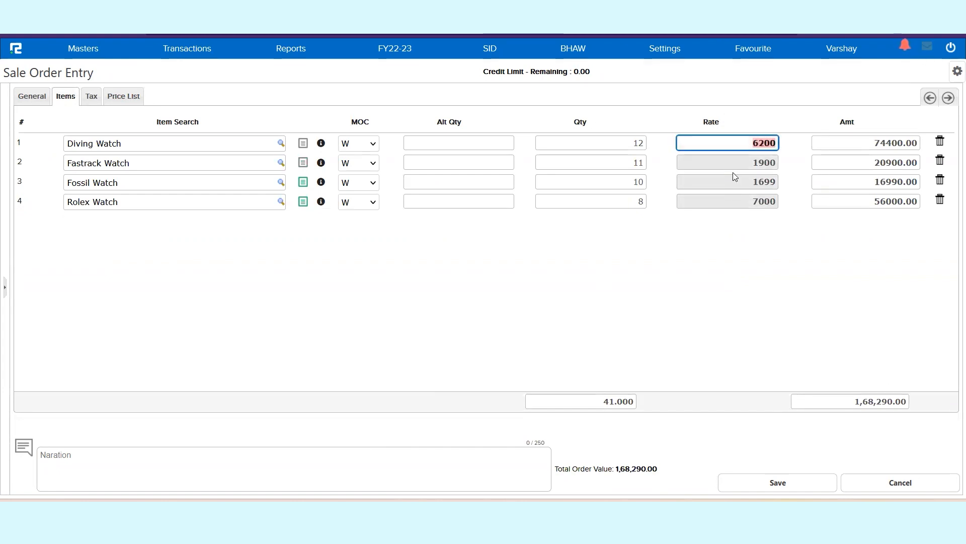
pyautogui.click(741, 159)
pyautogui.click(186, 455)
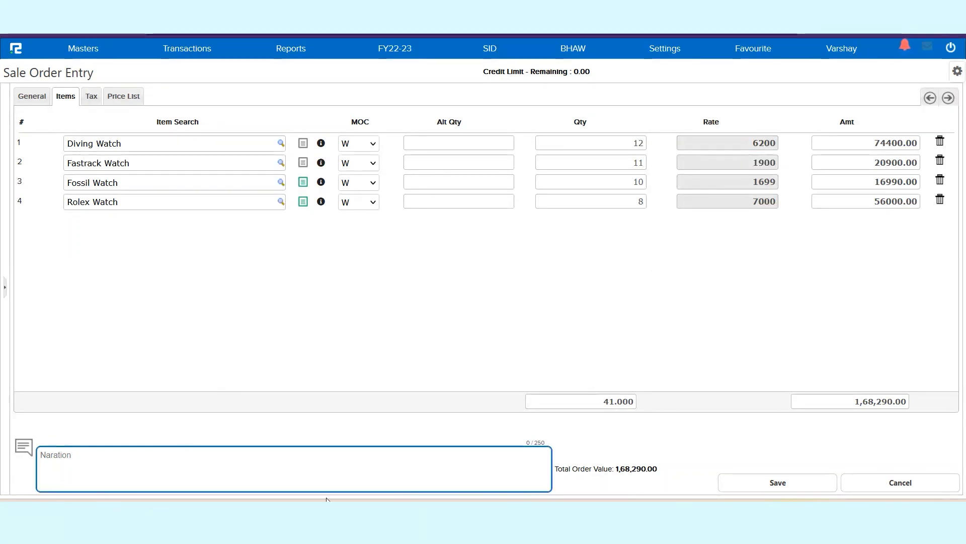
pyautogui.click(246, 466)
pyautogui.write('Sale Order entry updated for watches in special prices')
pyautogui.click(729, 297)
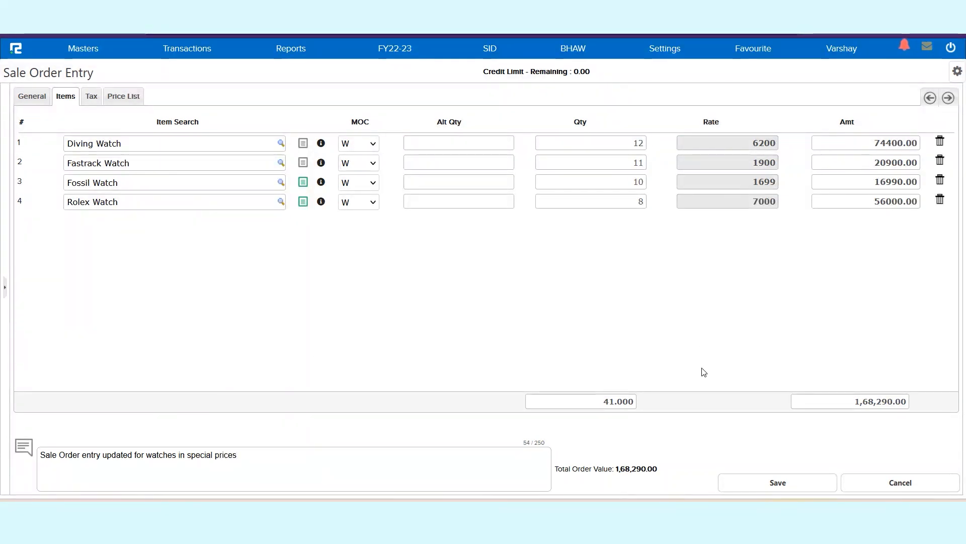
pyautogui.click(778, 482)
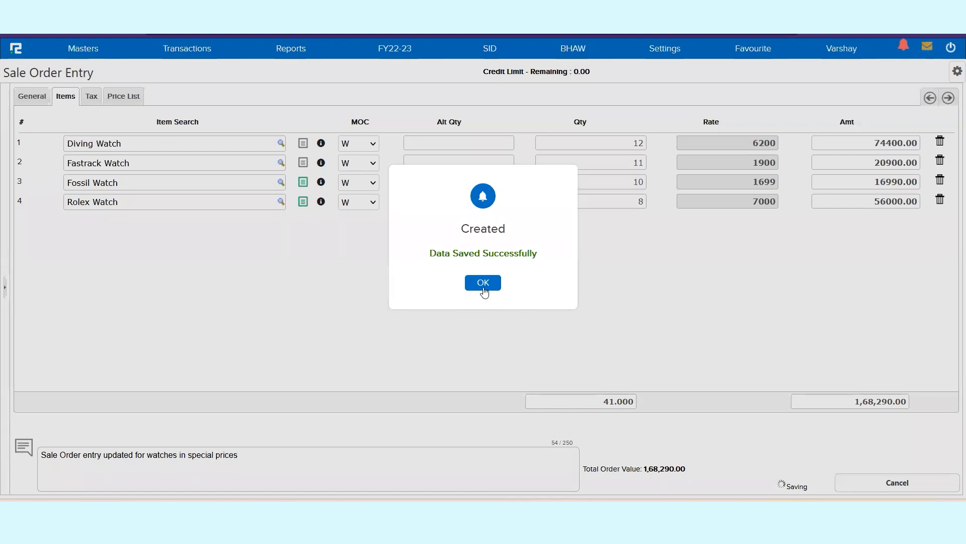
pyautogui.click(483, 282)
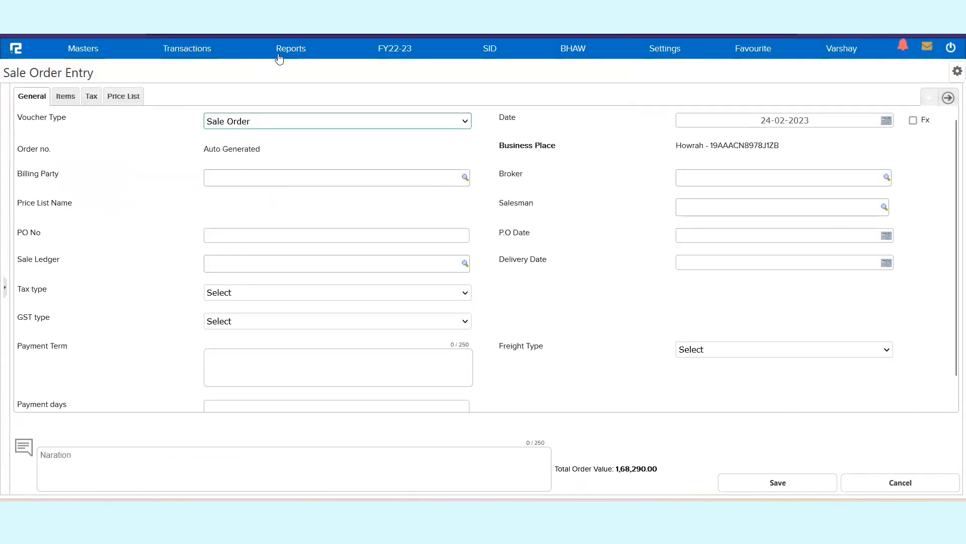
# Step: Open the Sale Order Status report for the inventory sale cycle
pyautogui.click(280, 59)
pyautogui.click(275, 95)
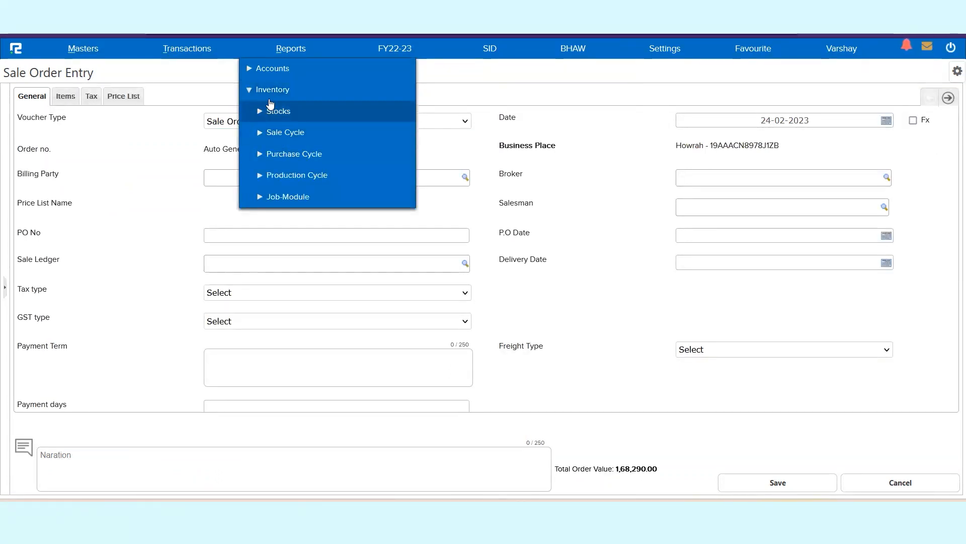
pyautogui.click(292, 132)
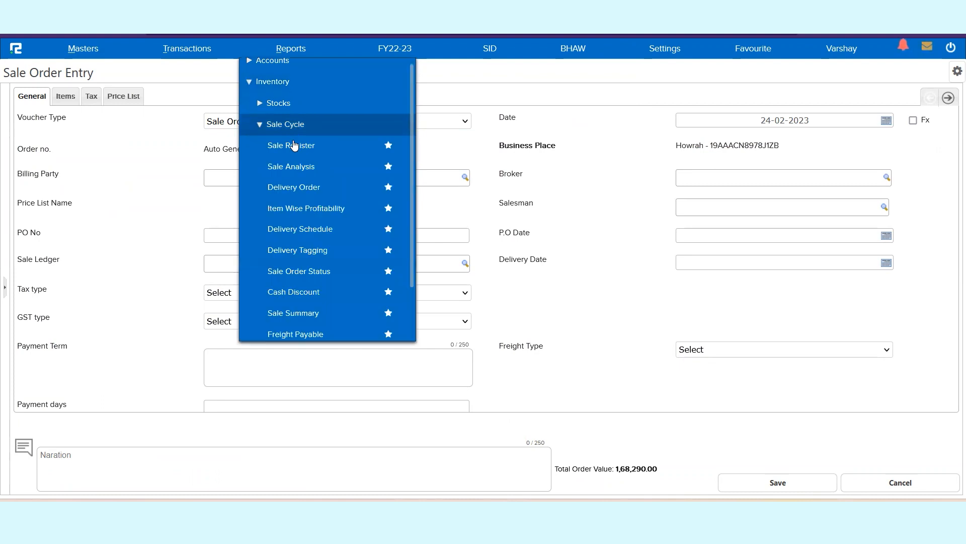
pyautogui.click(319, 273)
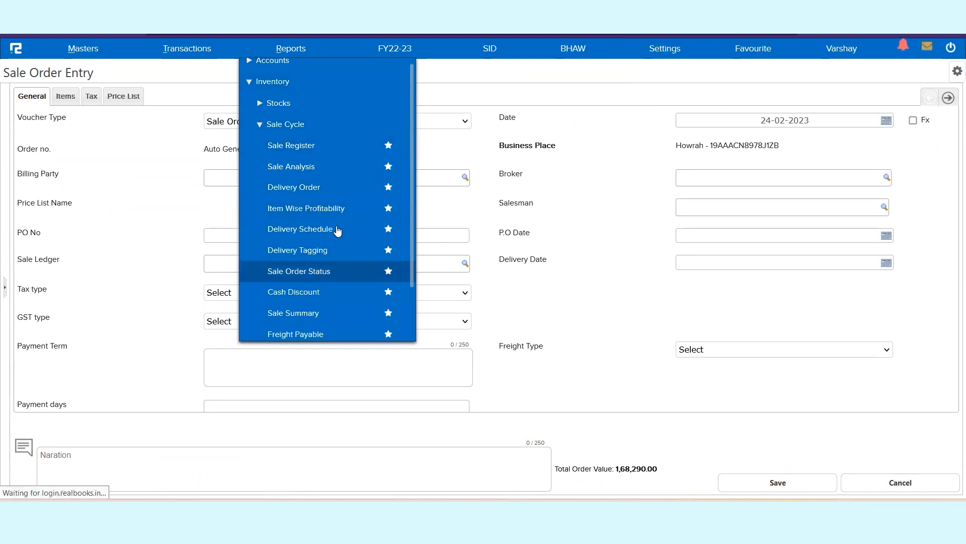
# Step: Filter the Sale Order Status report to Ahujja Enterprises for 24-02-2023 to 26-02-2023, and run the search
pyautogui.write('ahujja')
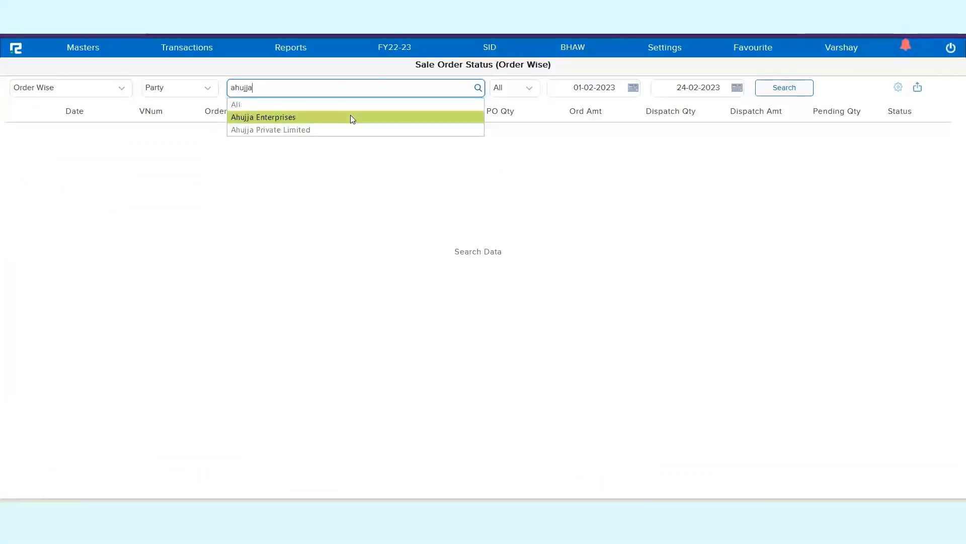
pyautogui.click(350, 116)
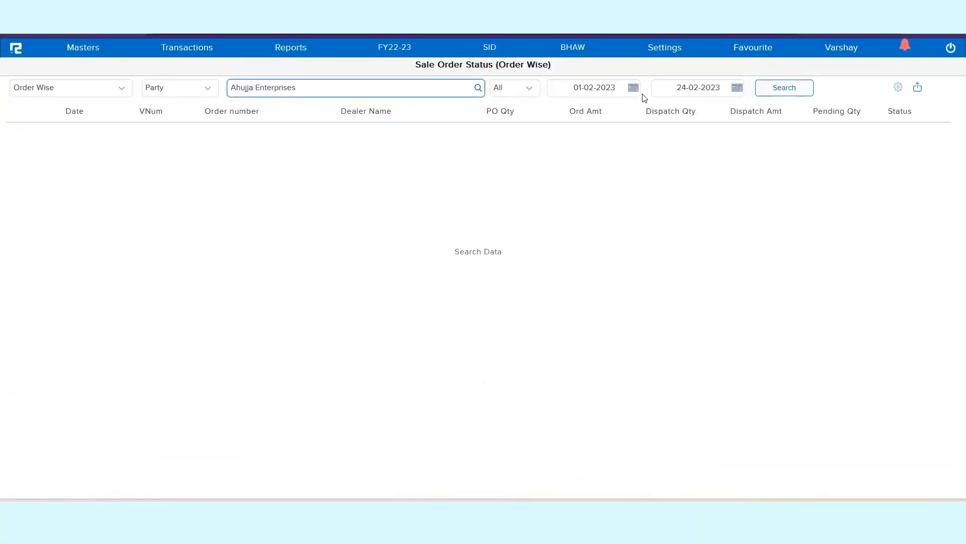
pyautogui.click(603, 84)
pyautogui.press('BackSpace')
pyautogui.press('Tab')
pyautogui.write('26')
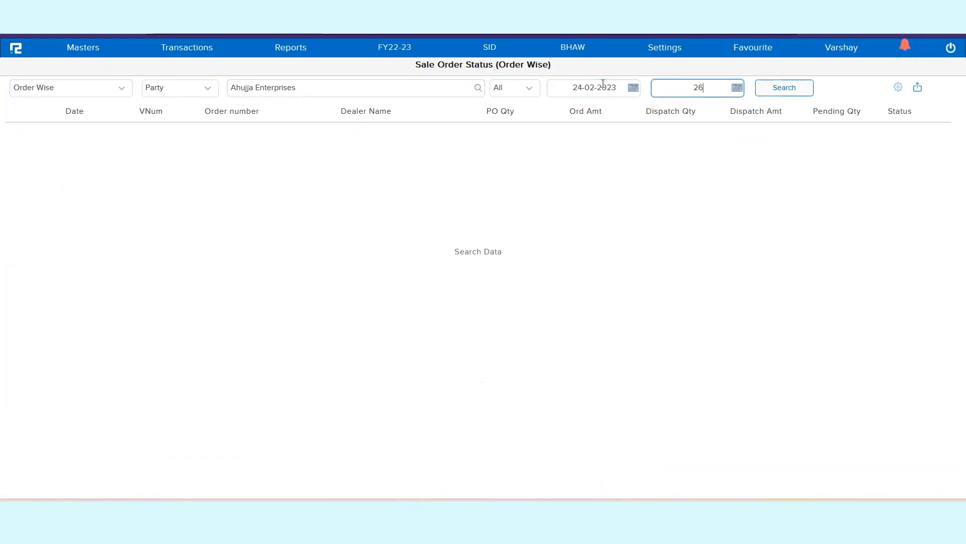
pyautogui.write('-02-2023')
pyautogui.press('Tab')
pyautogui.press('Return')
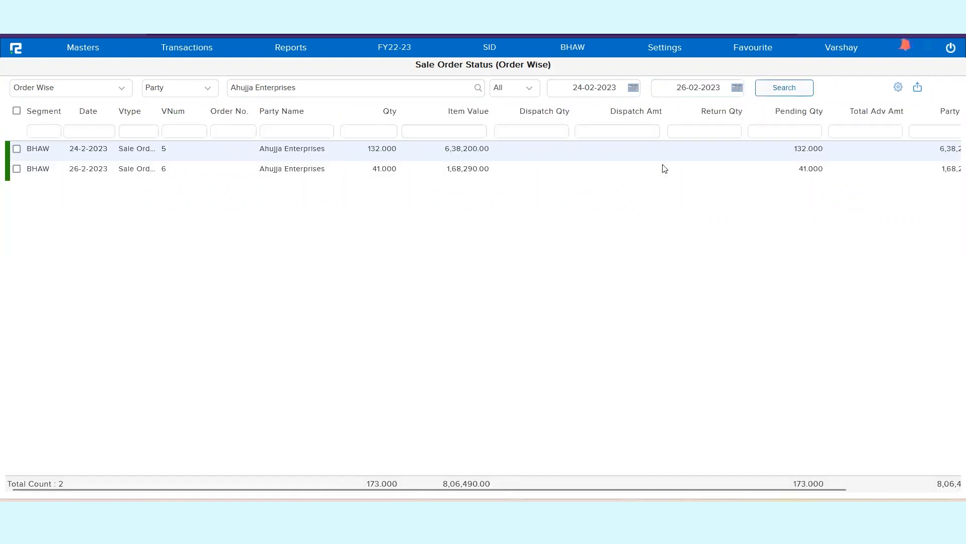
# Step: Open the 26-02-2023 sale order from the report, and review its price list and item lines
pyautogui.doubleClick(511, 168)
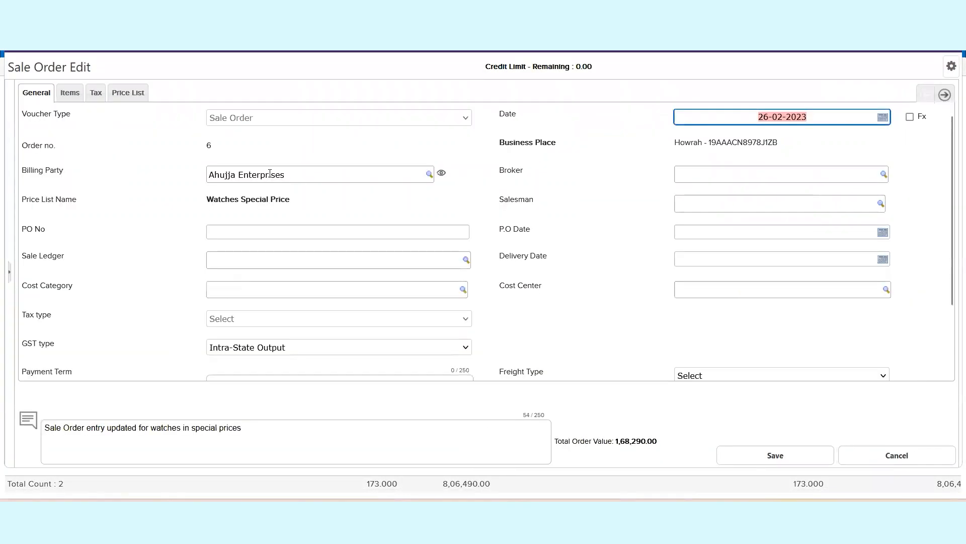
pyautogui.click(139, 96)
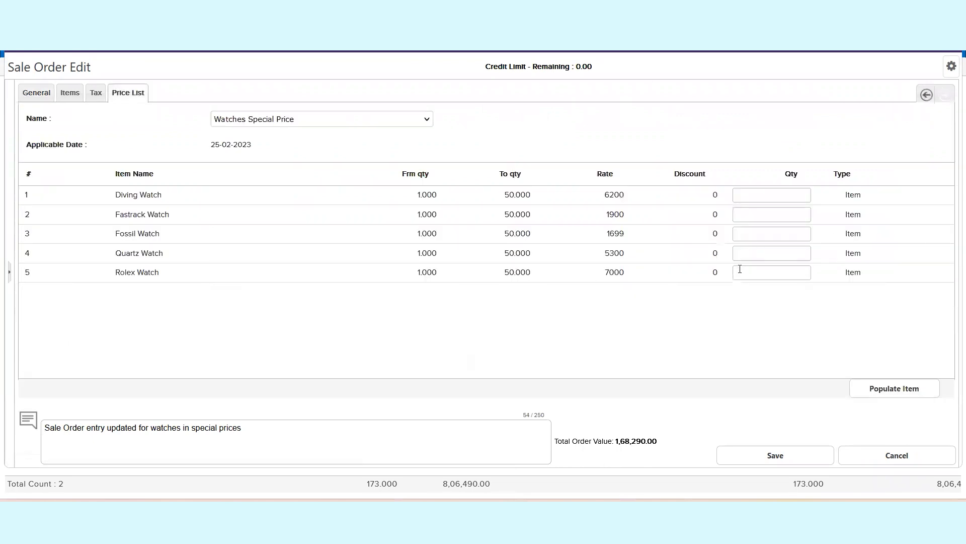
pyautogui.click(75, 97)
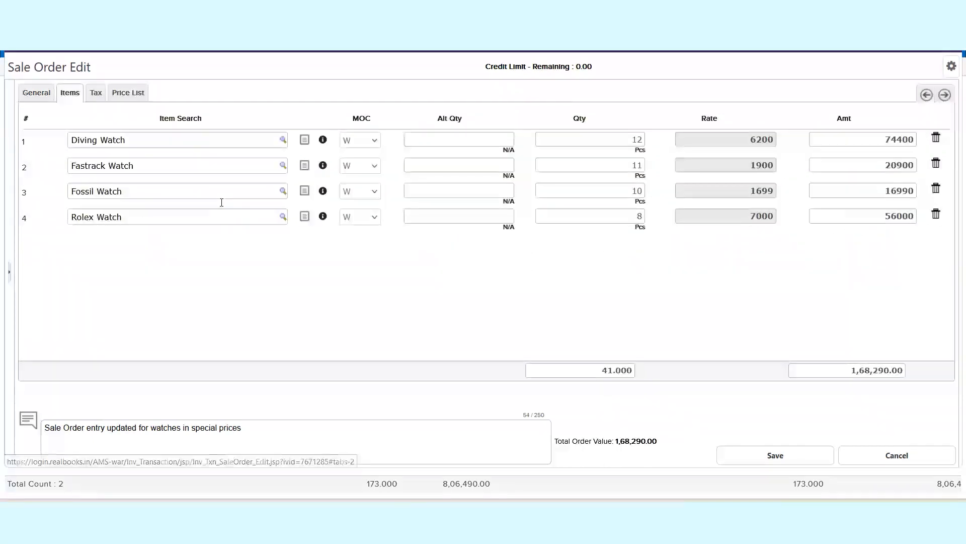
# Step: Try to edit the Diving Watch rate in the order's item lines, and close the order without saving
pyautogui.click(639, 139)
pyautogui.click(757, 140)
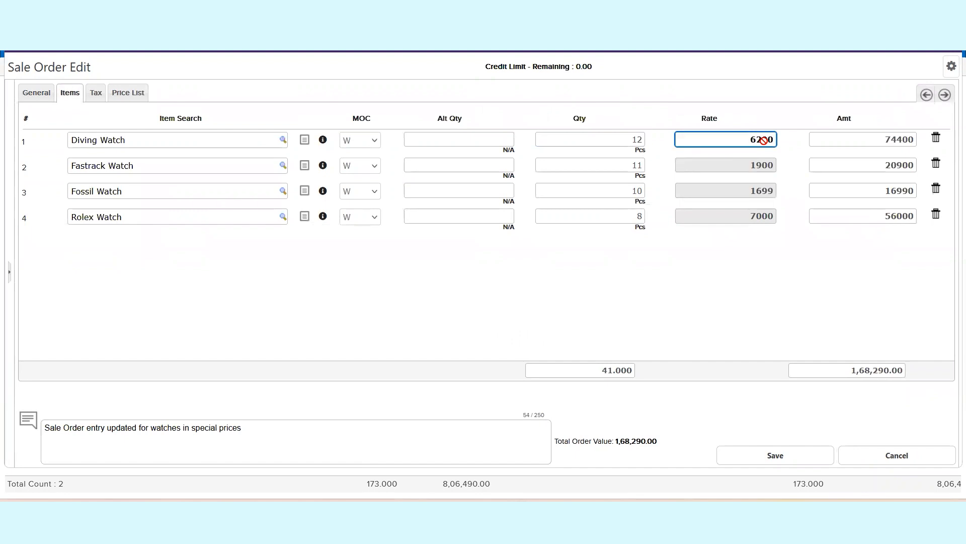
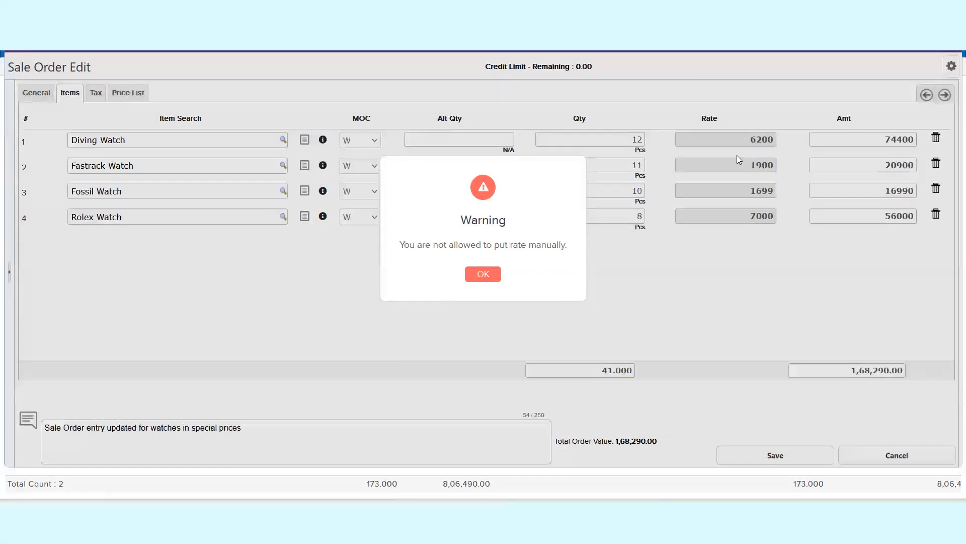
pyautogui.tripleClick(464, 247)
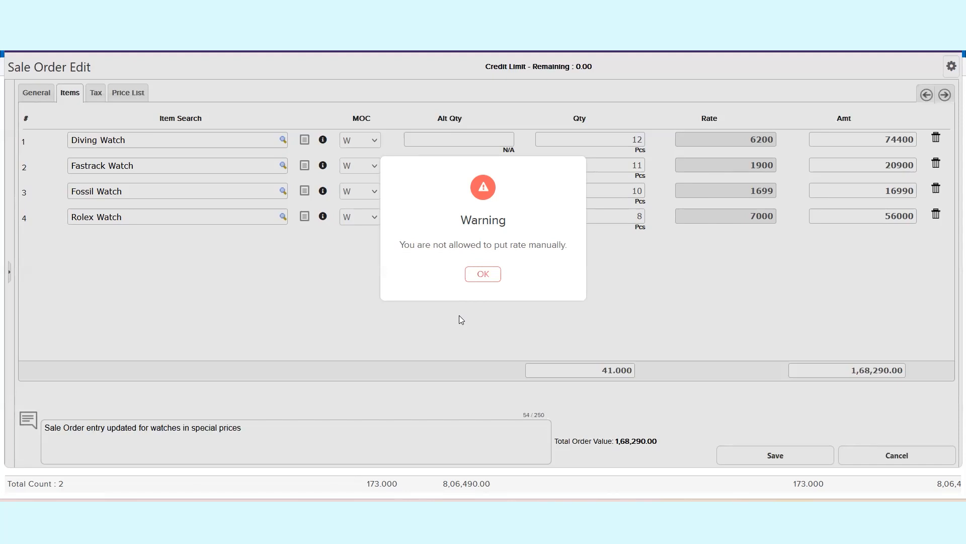
pyautogui.press('Escape')
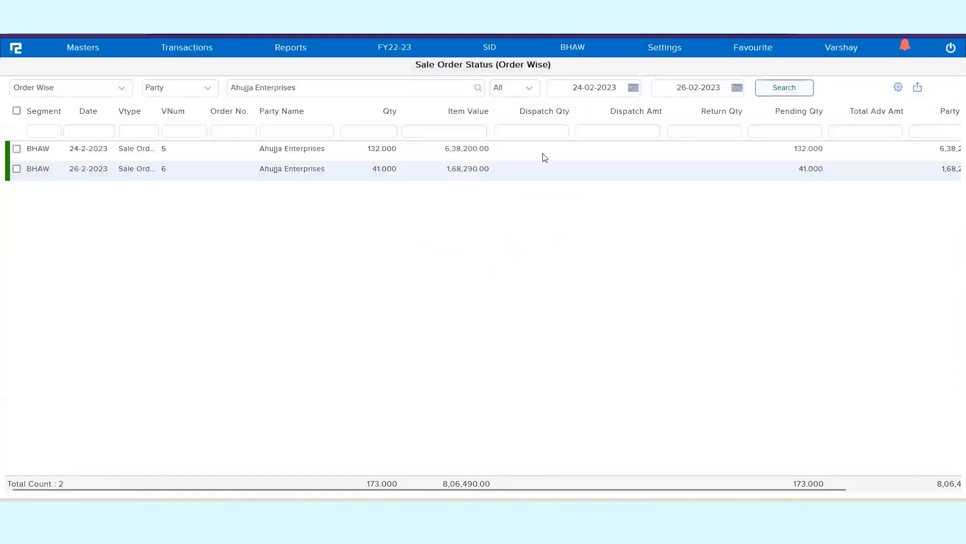
# Step: Open the transaction configuration, and load the parameters for the Sale Order nature of transaction and Sale Order voucher type
pyautogui.click(679, 53)
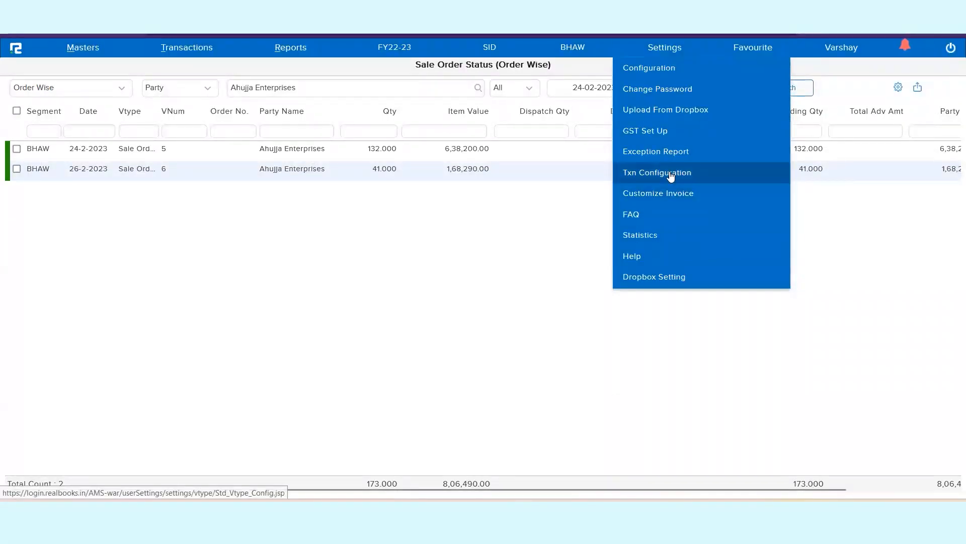
pyautogui.click(652, 173)
pyautogui.click(324, 154)
pyautogui.scroll(-3, 312, 357)
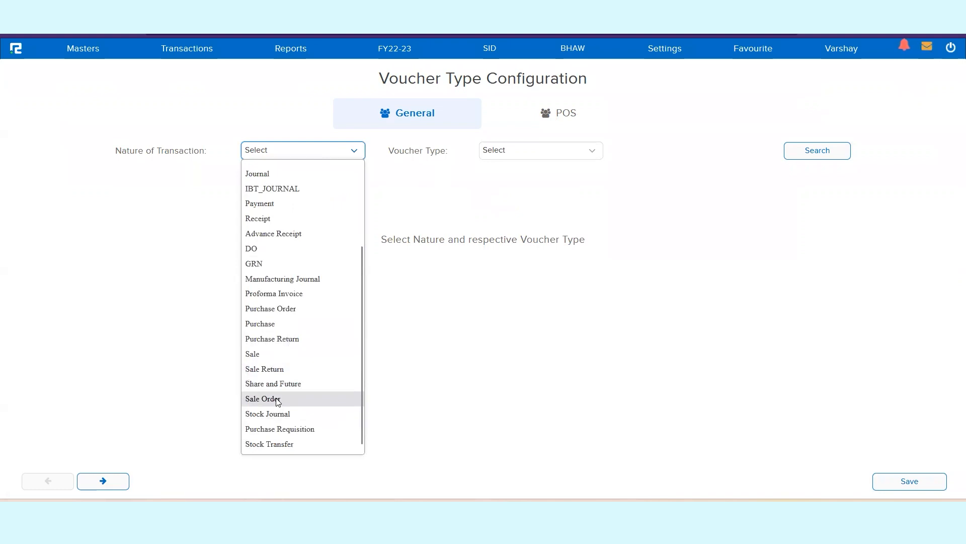
pyautogui.click(278, 399)
pyautogui.click(517, 152)
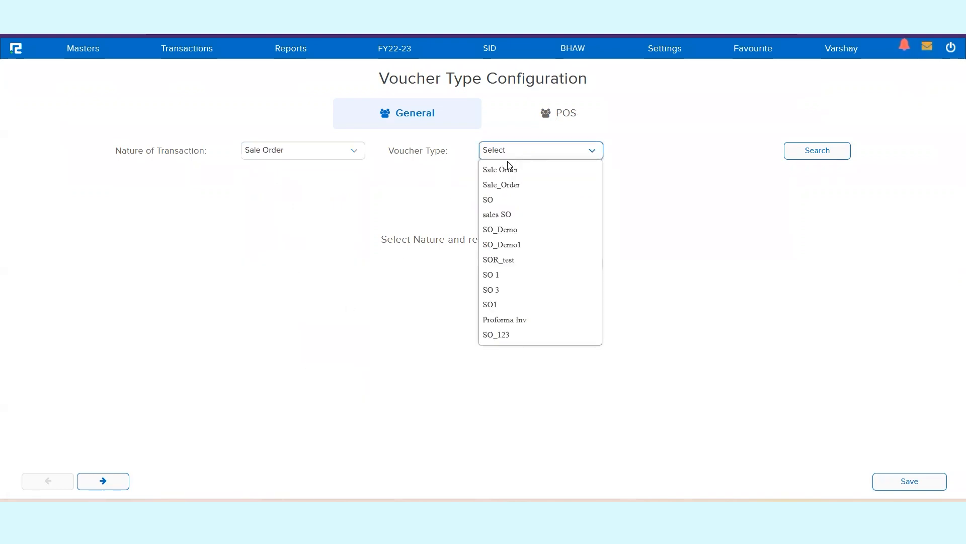
pyautogui.click(517, 172)
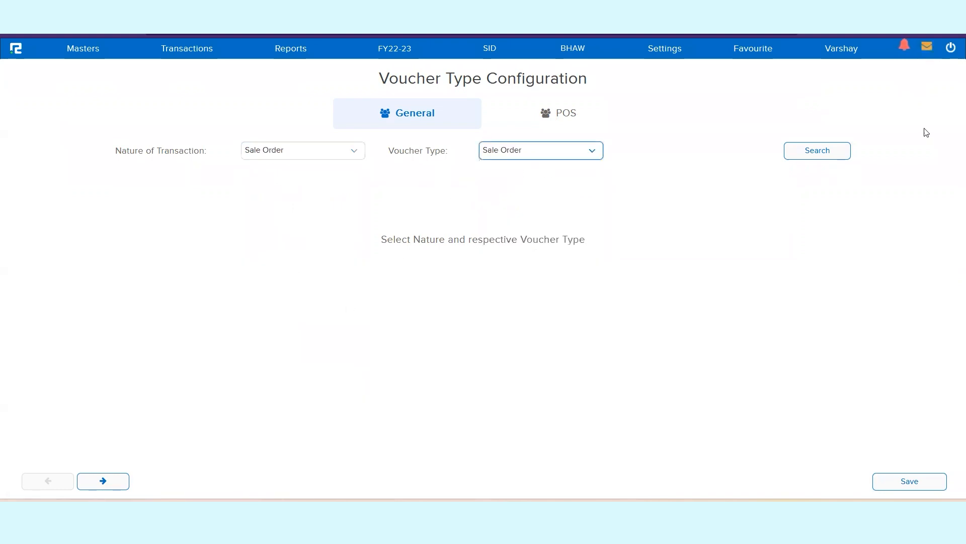
pyautogui.click(820, 155)
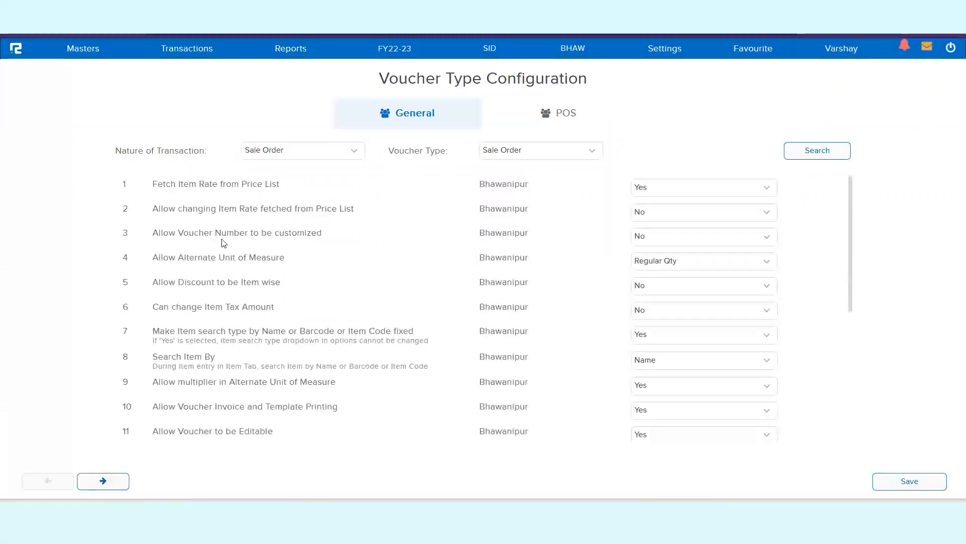
# Step: Set "Allow changing Item Rate fetched from Price List" to Yes, and save the voucher type configuration
pyautogui.tripleClick(217, 209)
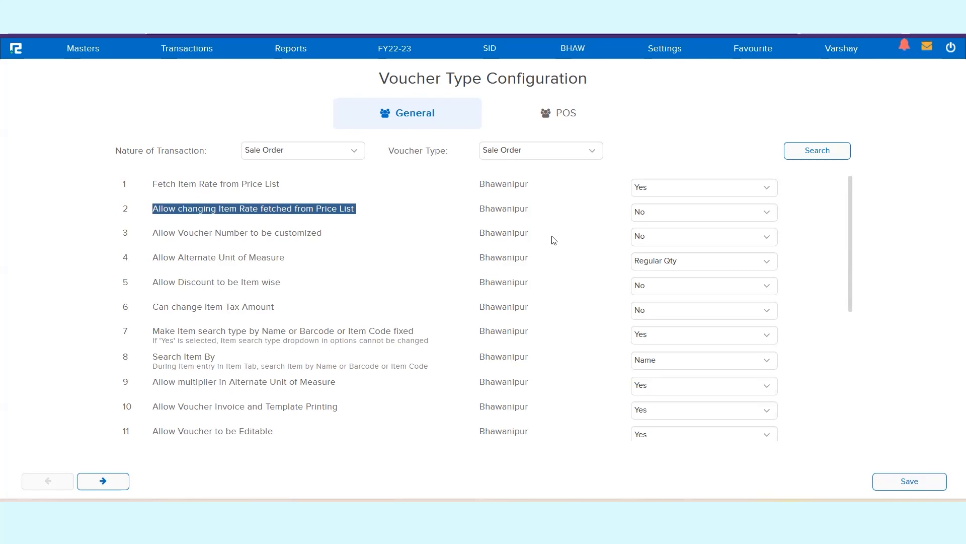
pyautogui.click(697, 210)
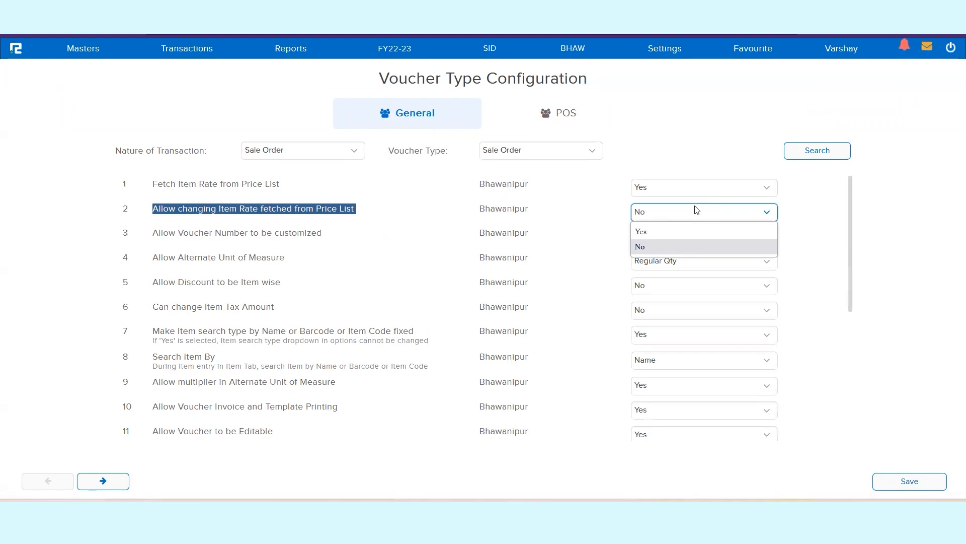
pyautogui.click(675, 231)
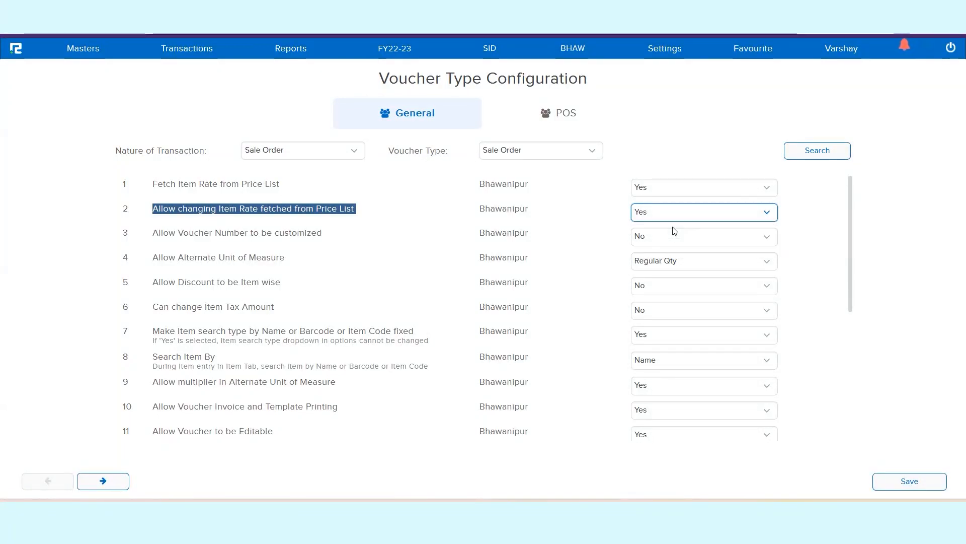
pyautogui.click(915, 483)
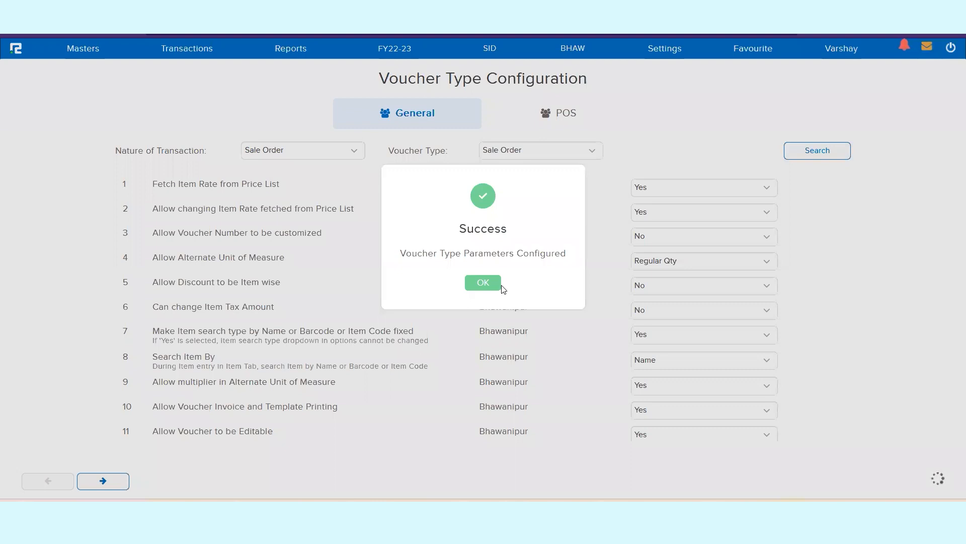
pyautogui.click(493, 284)
# Step: Return to the Sale Order Status report in the inventory sale cycle reports
pyautogui.click(285, 54)
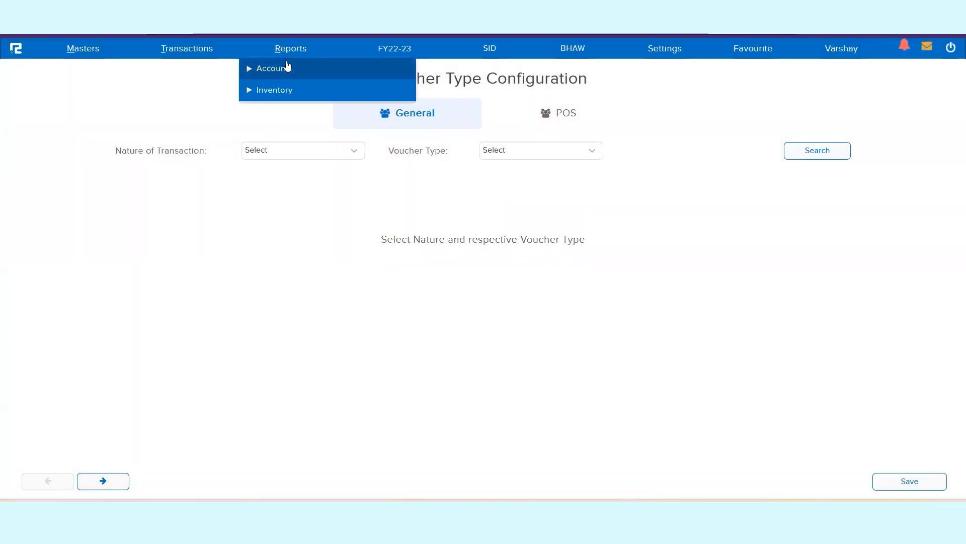
pyautogui.click(287, 93)
pyautogui.click(287, 133)
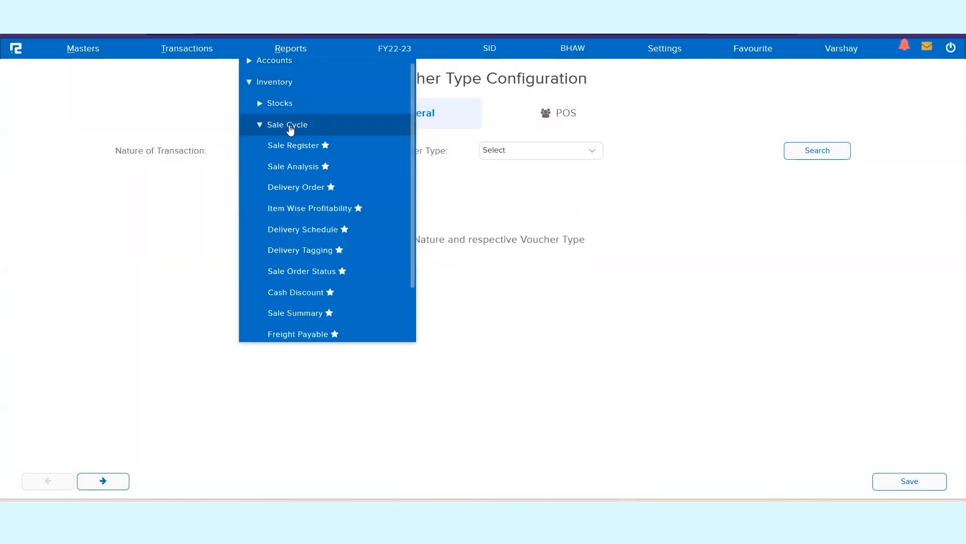
pyautogui.click(302, 272)
# Step: List the sale orders of Ahujja Enterprises dated from 24-02-2023 to 26-02-2023
pyautogui.click(332, 84)
pyautogui.write('ahujja')
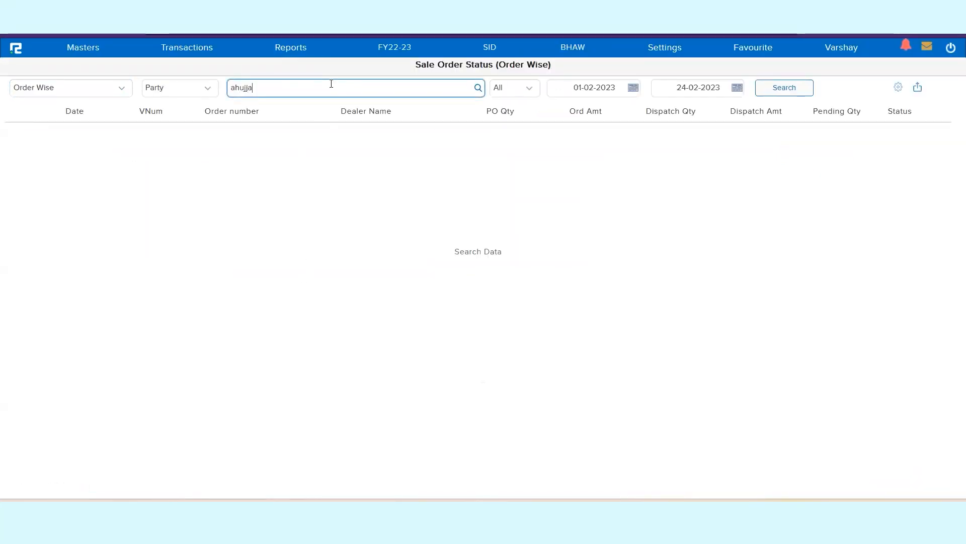
pyautogui.click(339, 116)
pyautogui.click(586, 92)
pyautogui.hotkey('ctrl', 'a')
pyautogui.press('BackSpace')
pyautogui.write('24-02-2023')
pyautogui.press('Tab')
pyautogui.write('26-2-2023')
pyautogui.press('Return')
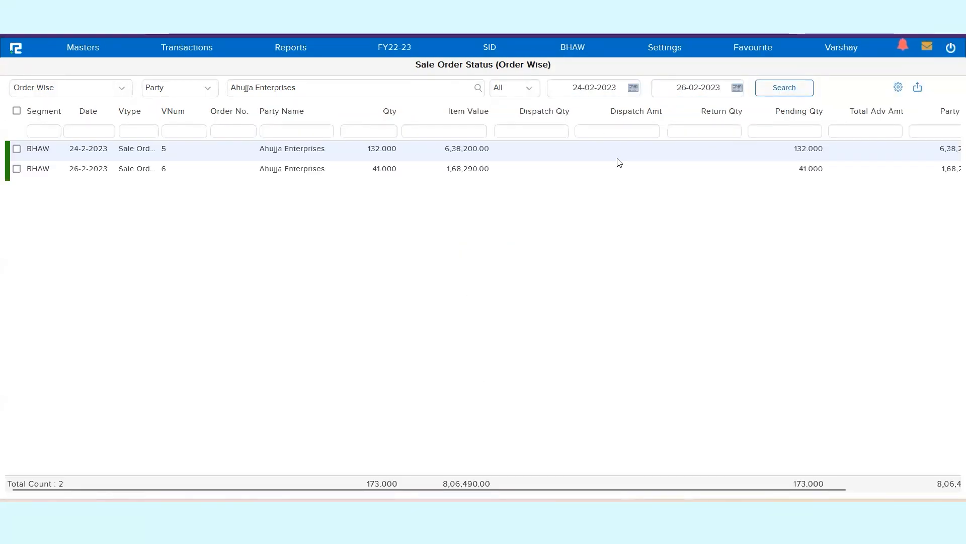
# Step: Open the 24-02-2023 sale order, and set the rates to 6500 for Diving Watch and 8000 for Rolex Watch
pyautogui.doubleClick(617, 159)
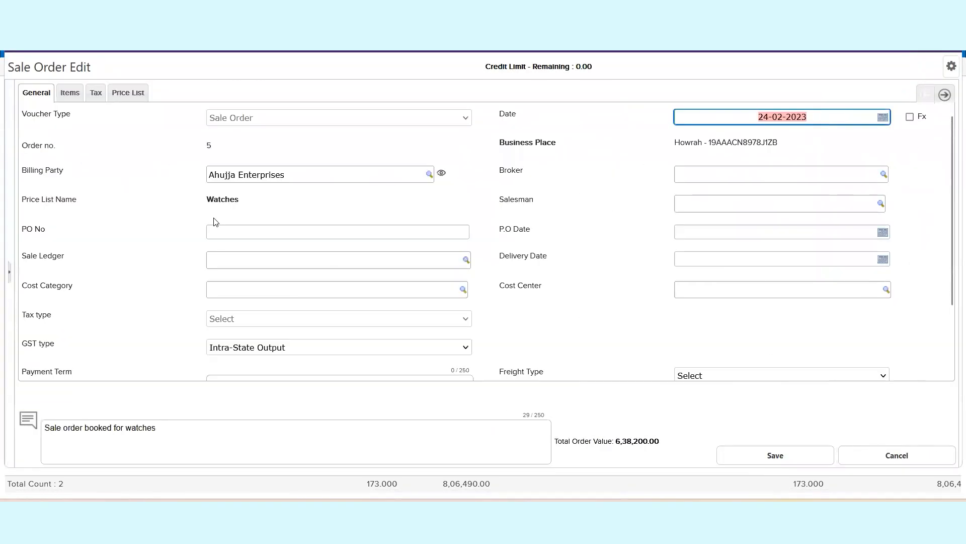
pyautogui.click(67, 92)
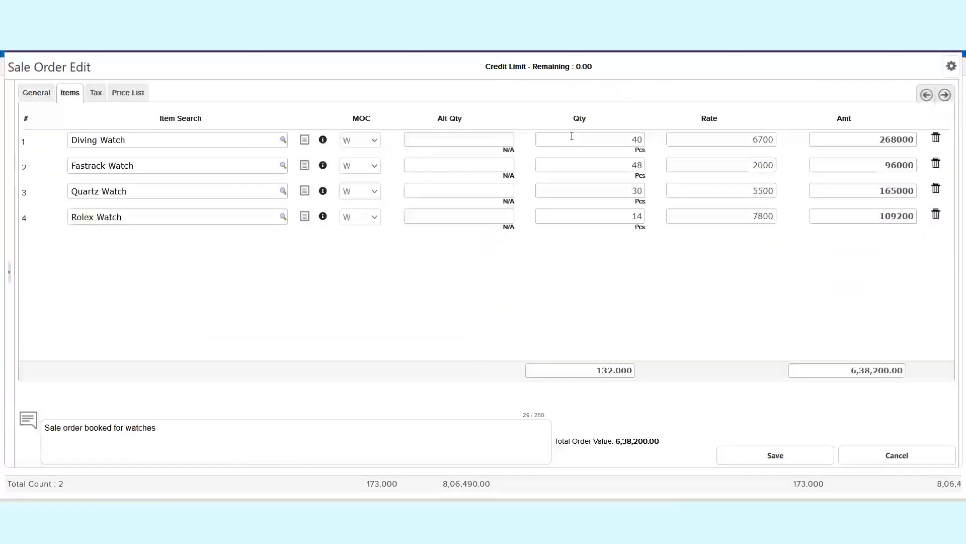
pyautogui.doubleClick(764, 141)
pyautogui.write('6500')
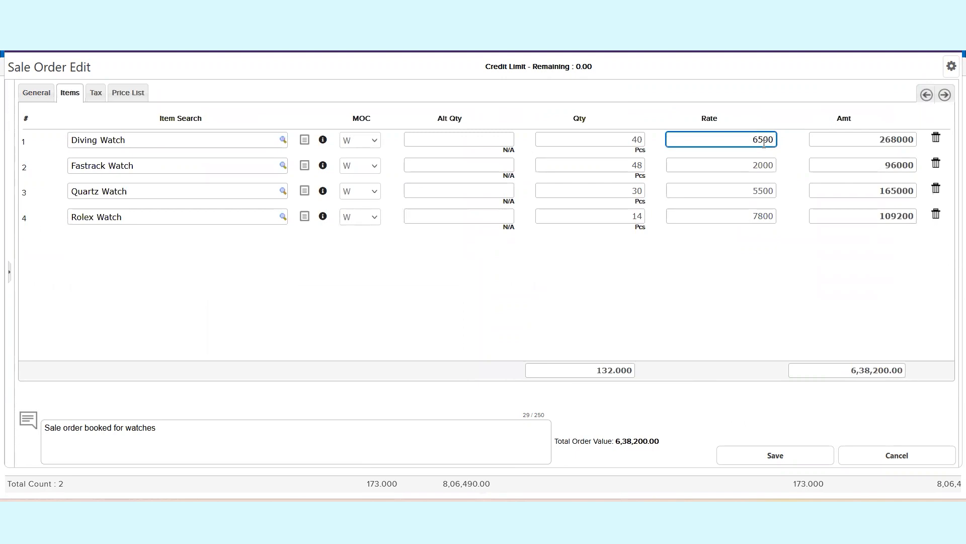
pyautogui.press('Tab')
pyautogui.doubleClick(748, 216)
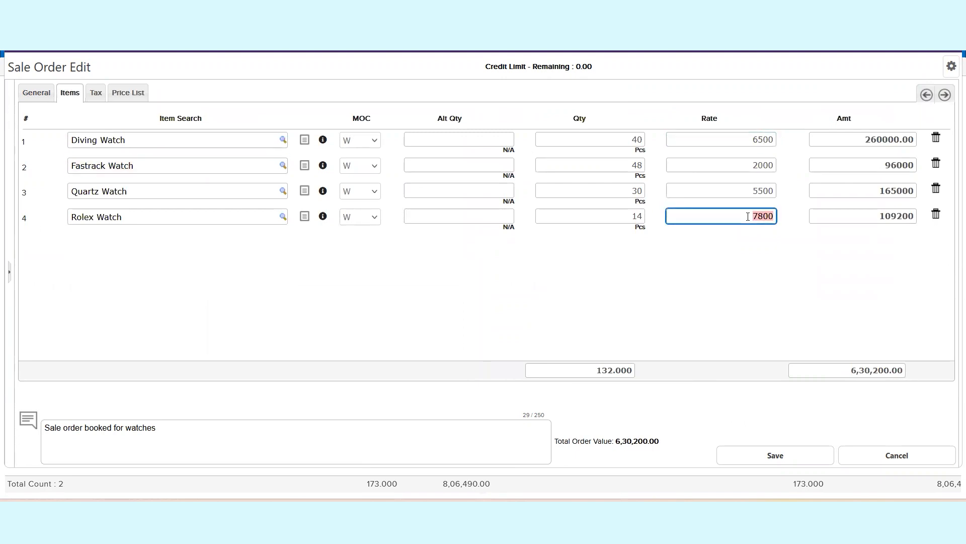
pyautogui.write('8000')
pyautogui.press('Tab')
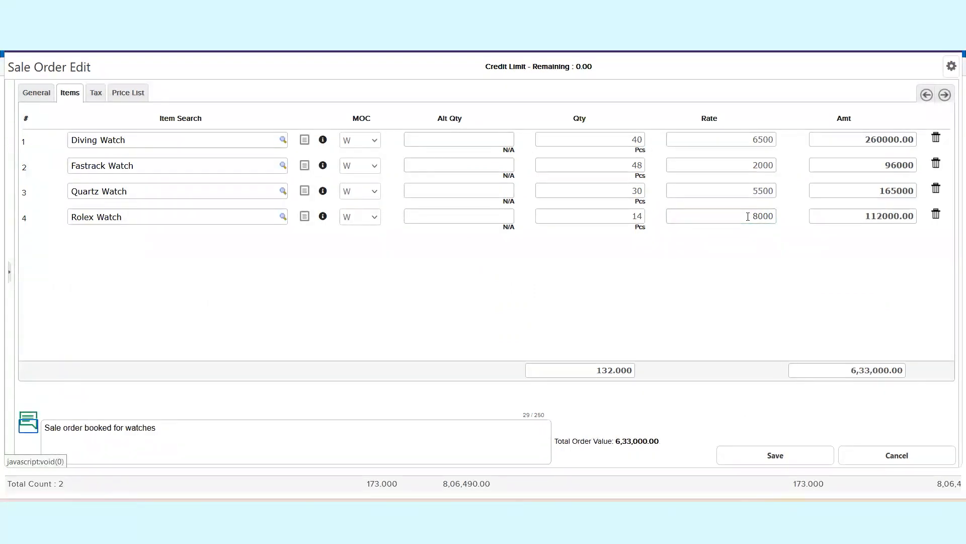
# Step: Save the edited sale order, and close the custom invoice template window
pyautogui.click(795, 462)
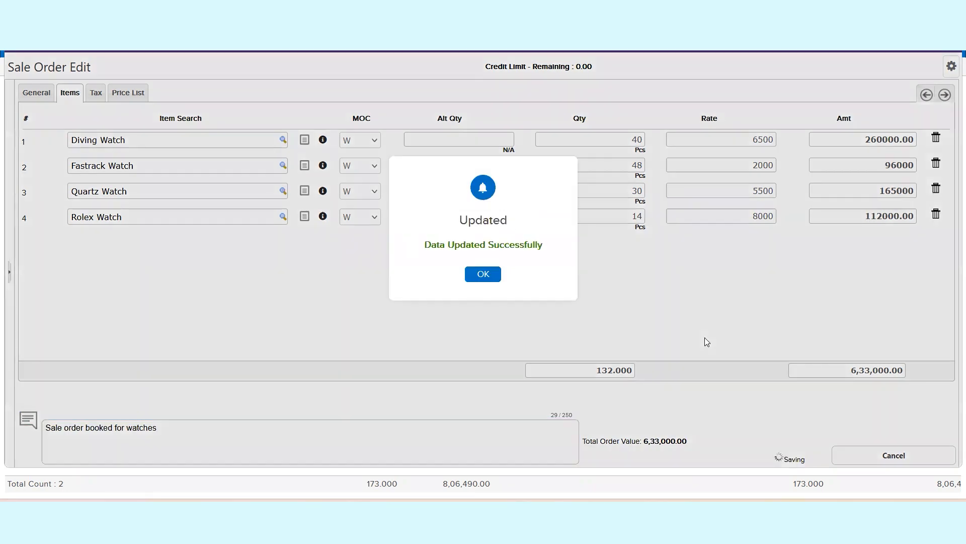
pyautogui.click(483, 276)
pyautogui.click(632, 52)
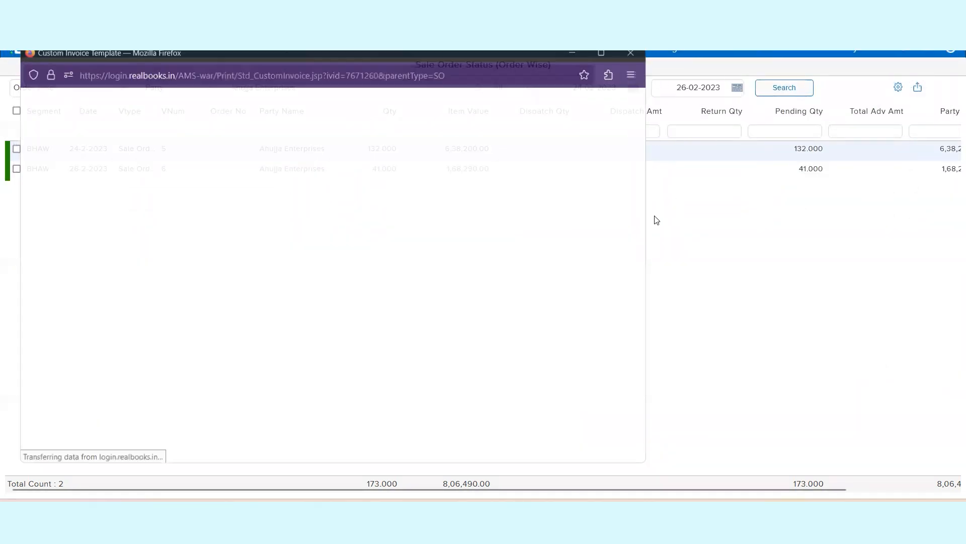
# Step: Open the 26-02-2023 sale order, examine its assigned price list and the selectable price lists, and close the order
pyautogui.click(699, 174)
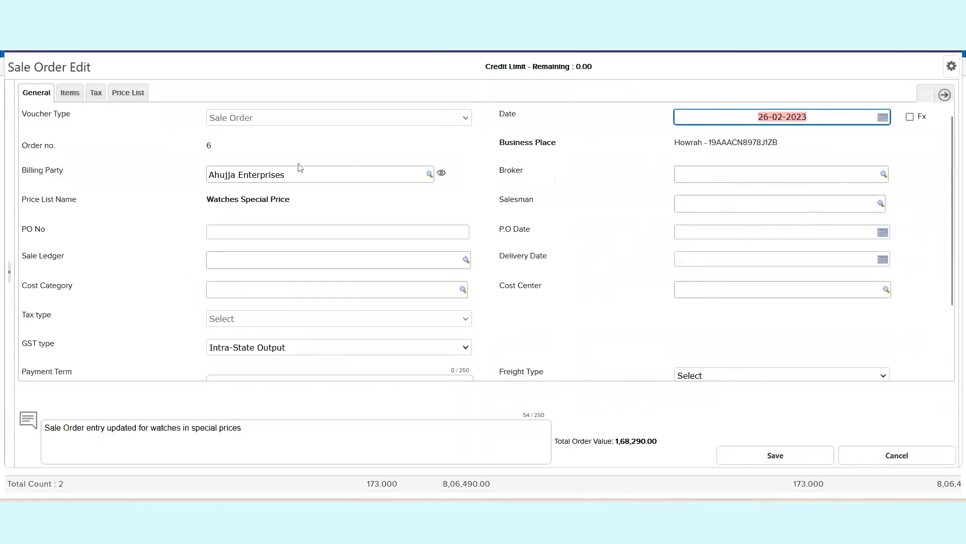
pyautogui.tripleClick(270, 201)
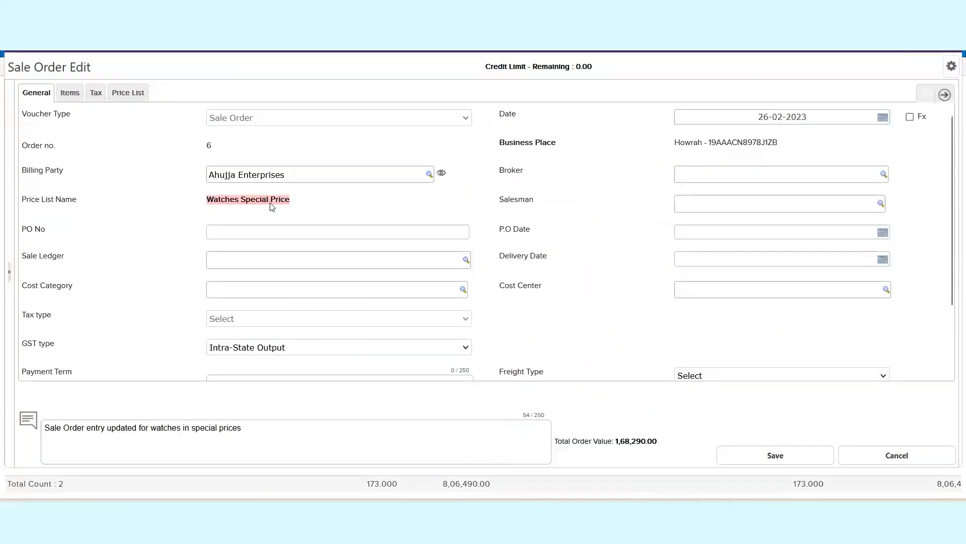
pyautogui.click(128, 92)
pyautogui.click(279, 125)
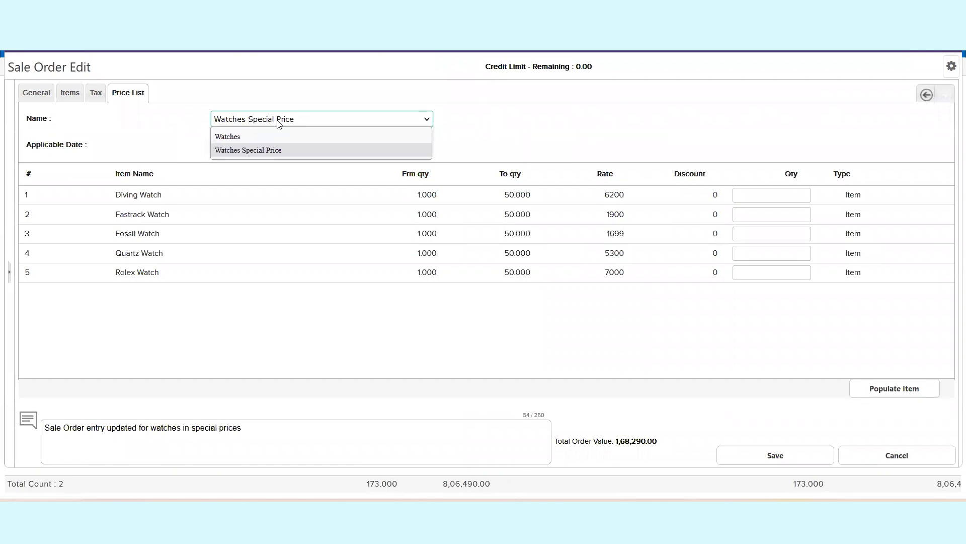
pyautogui.click(280, 124)
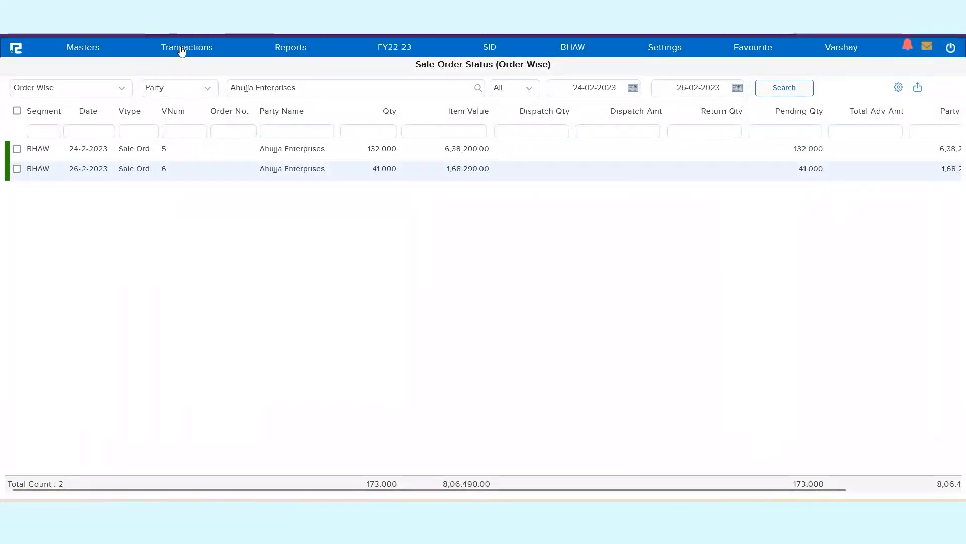
# Step: Start a new sale order entry with Ahujja Enterprises as the billing party
pyautogui.click(181, 48)
pyautogui.click(179, 90)
pyautogui.click(175, 111)
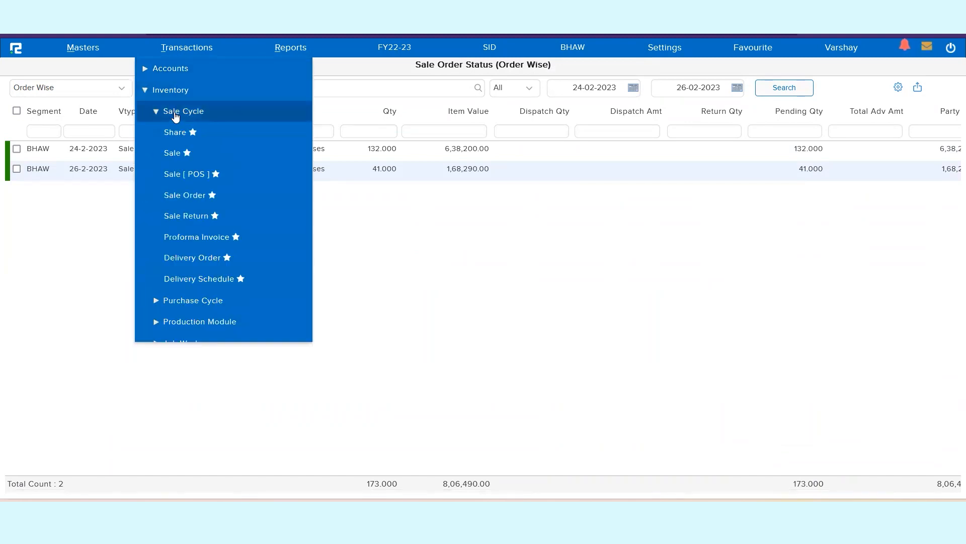
pyautogui.click(188, 201)
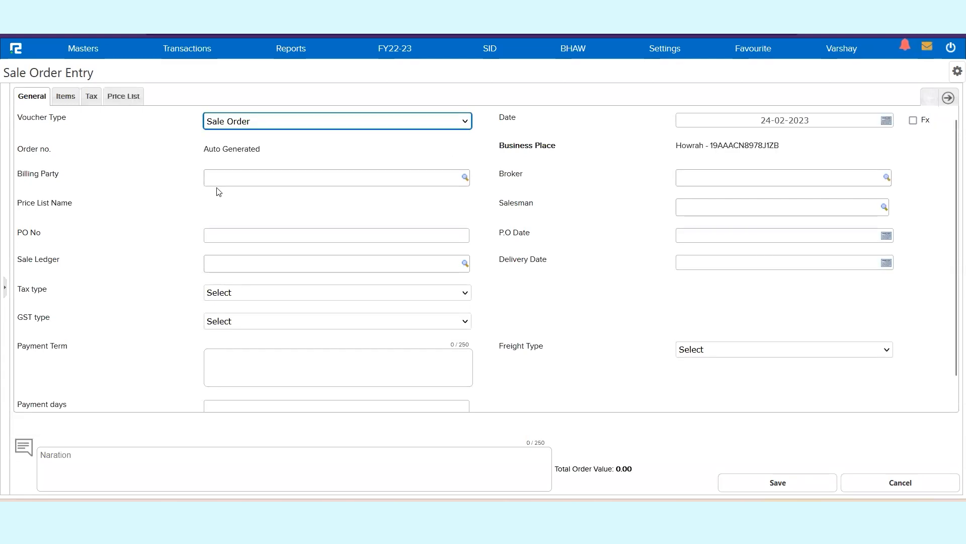
pyautogui.click(230, 180)
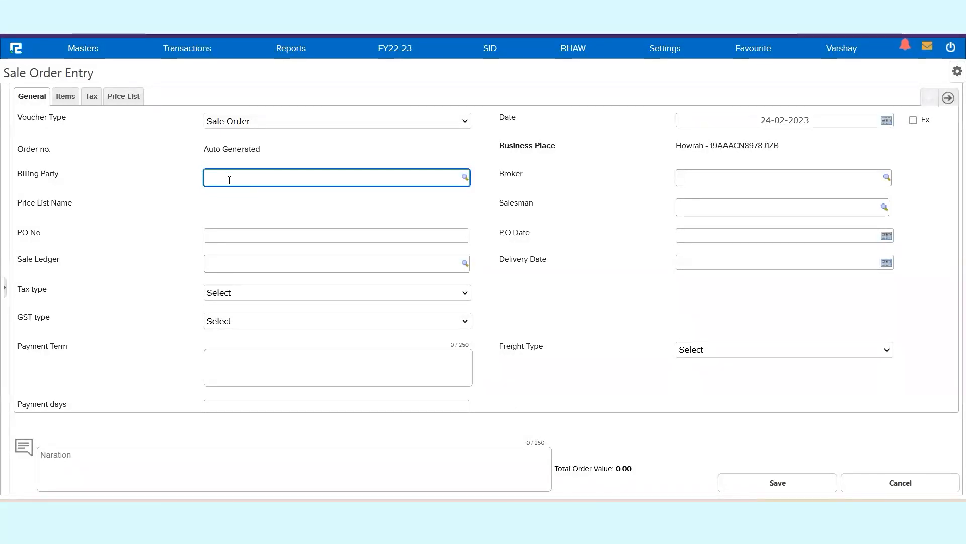
pyautogui.write('ahujj')
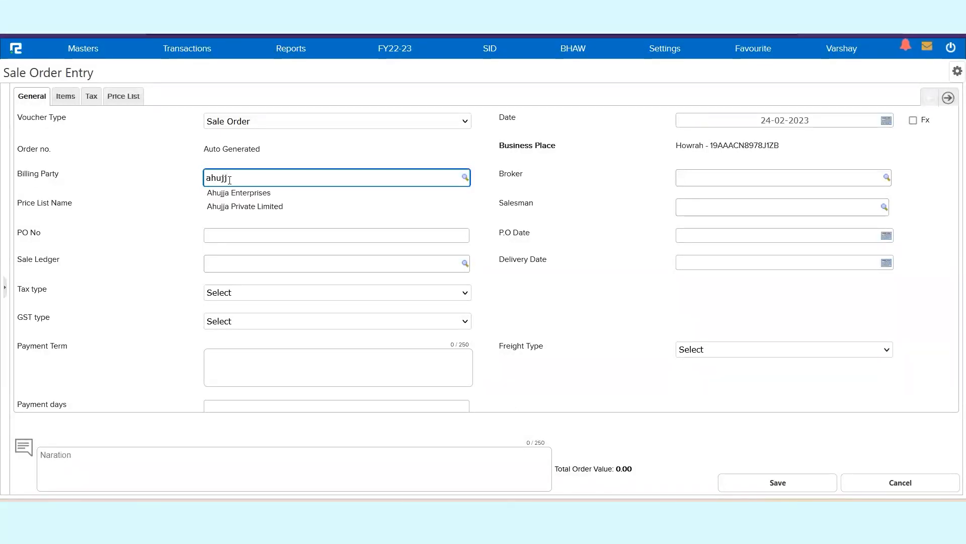
pyautogui.click(254, 194)
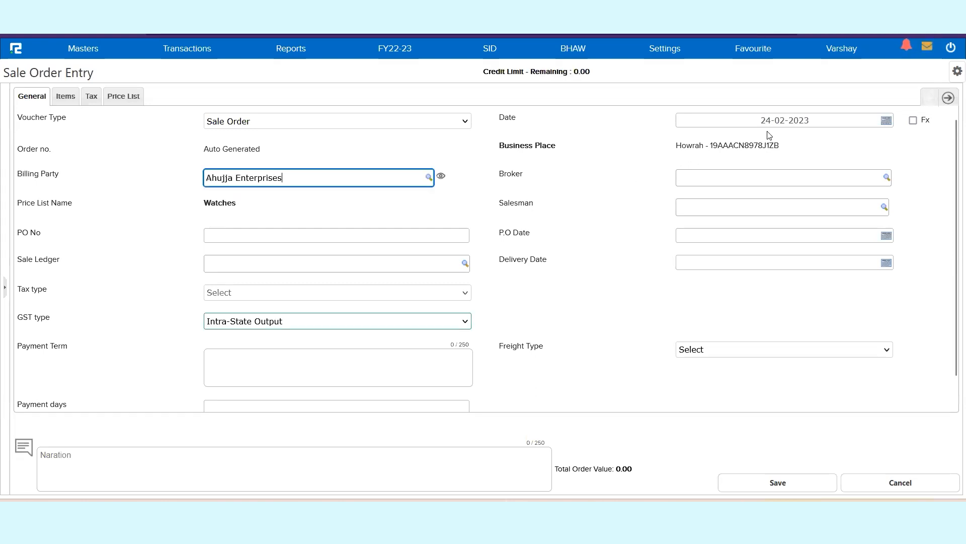
# Step: Examine the assigned price list, its rates and the selectable price lists for the order dated 24-02-2023
pyautogui.click(65, 96)
pyautogui.click(123, 97)
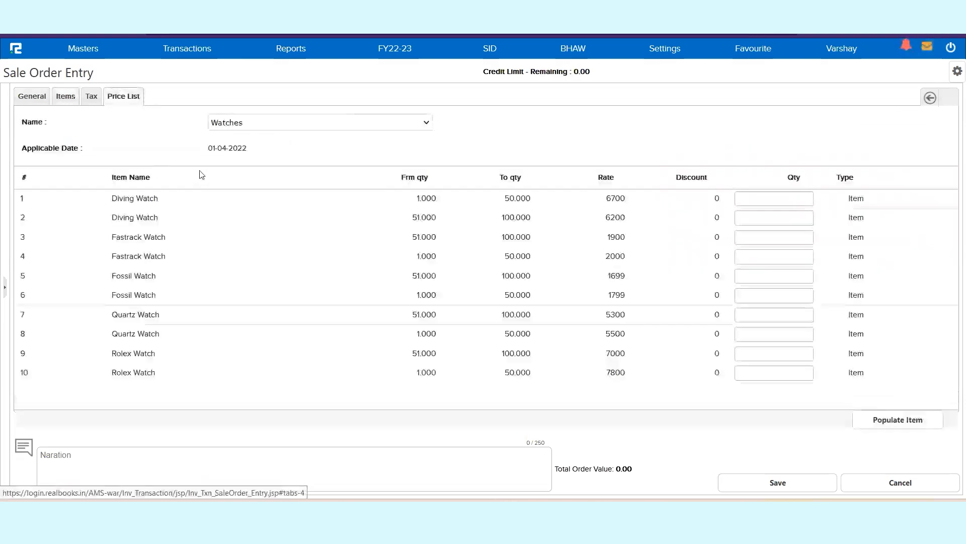
pyautogui.click(243, 120)
pyautogui.click(242, 127)
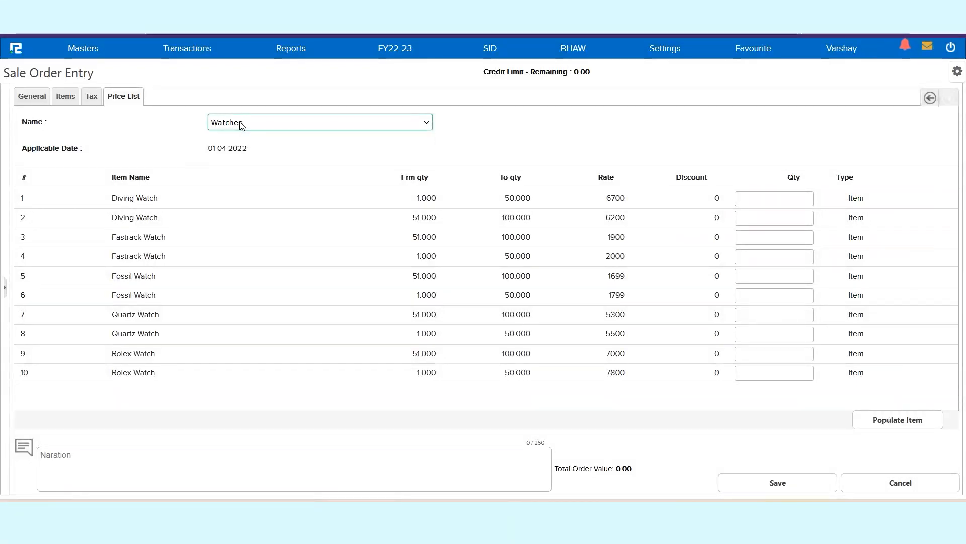
pyautogui.click(33, 97)
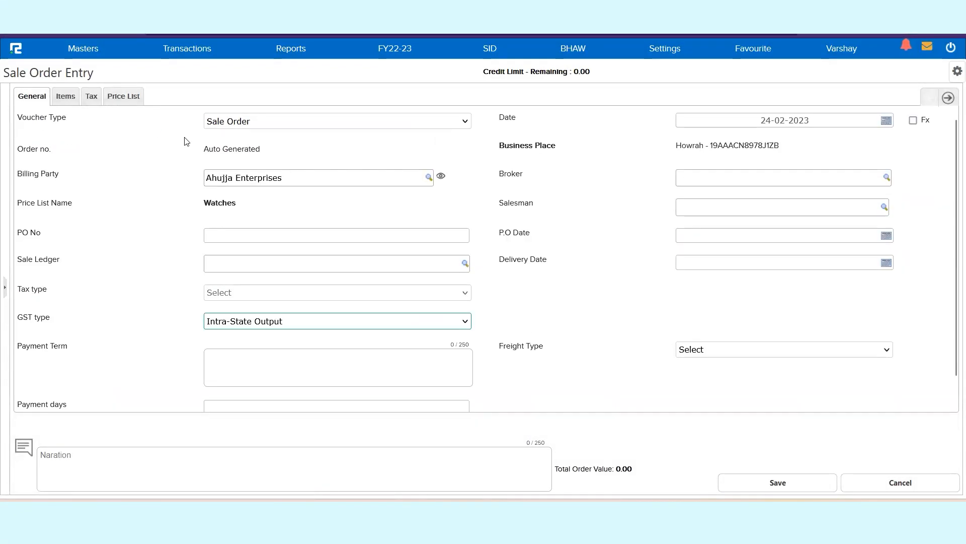
pyautogui.click(123, 96)
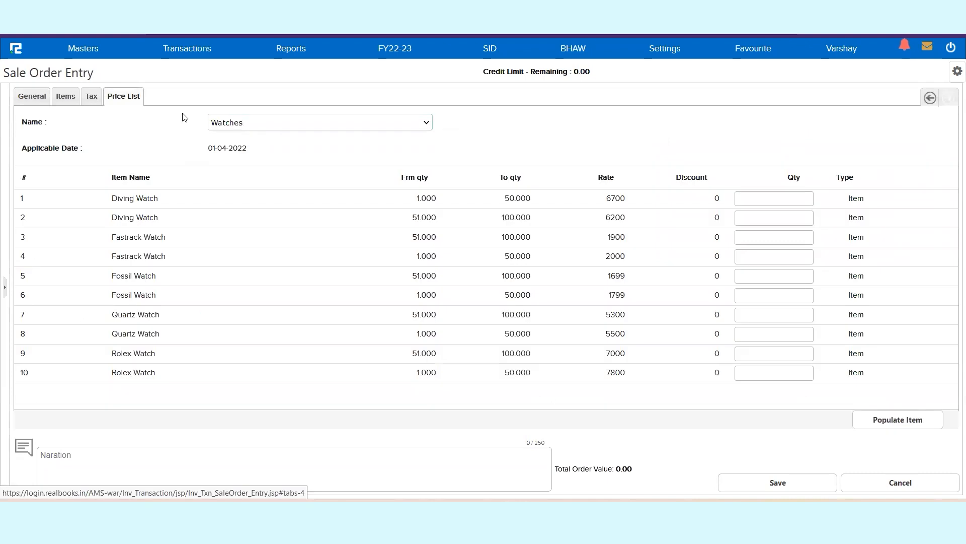
pyautogui.click(246, 122)
pyautogui.click(34, 99)
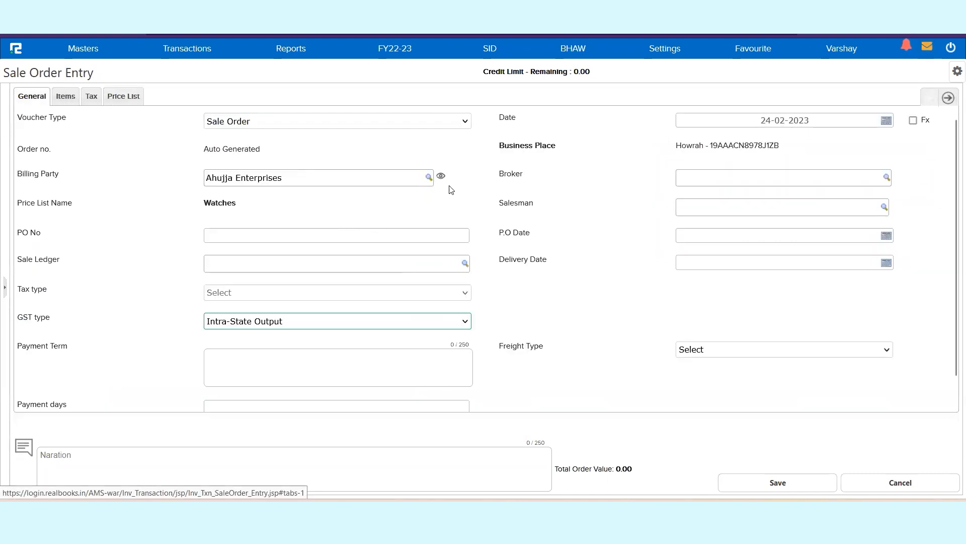
# Step: Change the sale order date to 26-02-2023 and accept the date-change warning
pyautogui.click(763, 126)
pyautogui.write('26')
pyautogui.click(624, 210)
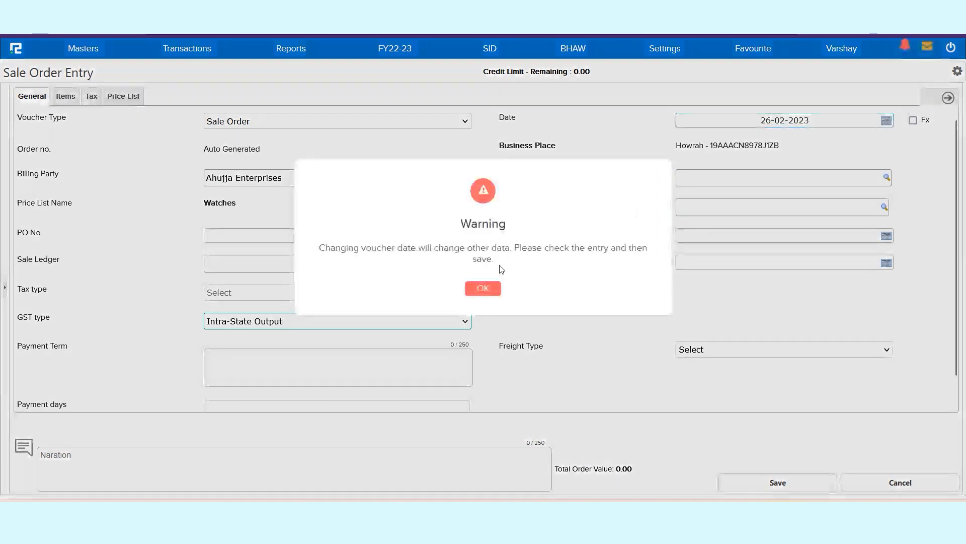
pyautogui.click(483, 288)
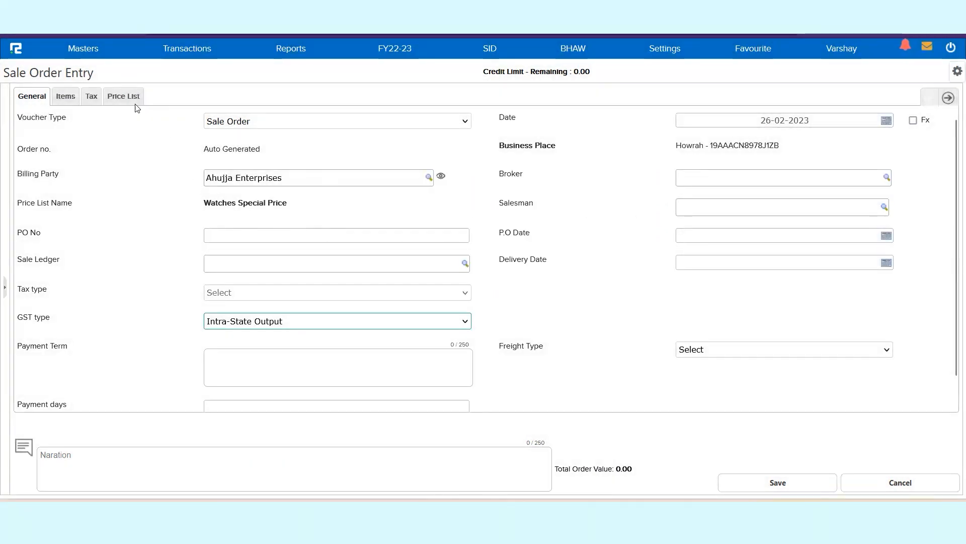
# Step: Switch the order's price list to Watches and confirm the change
pyautogui.click(135, 105)
pyautogui.click(261, 123)
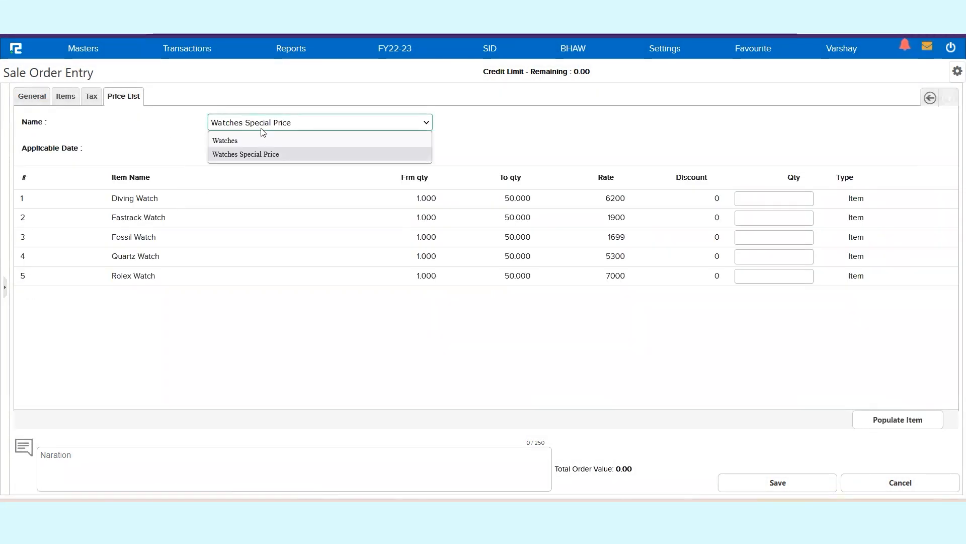
pyautogui.click(234, 139)
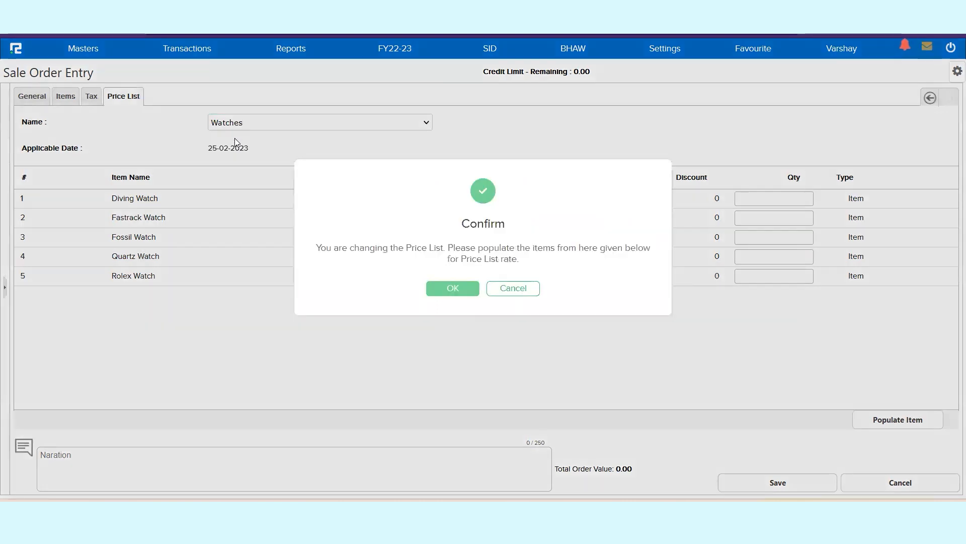
pyautogui.click(460, 294)
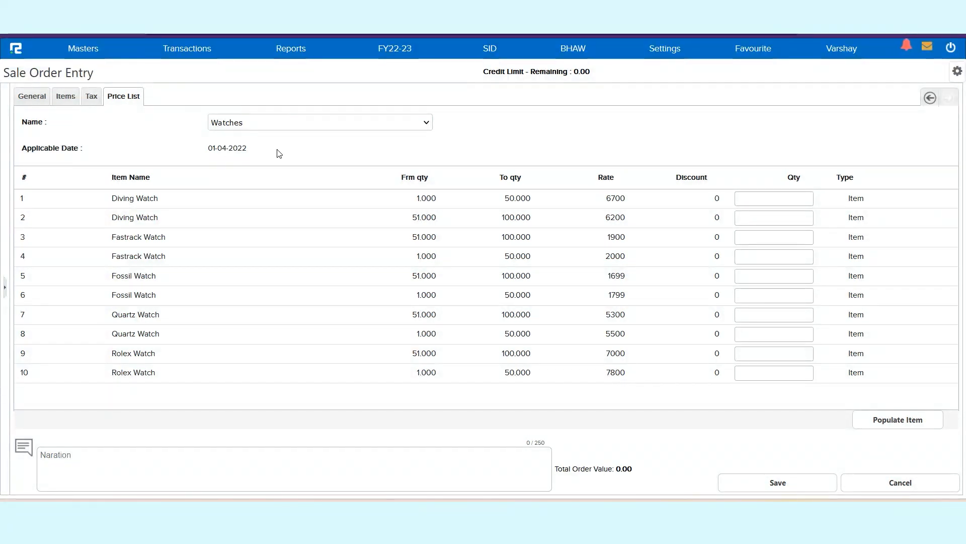
# Step: Switch the order's price list to Watches Special Price, and return it to Watches
pyautogui.click(288, 121)
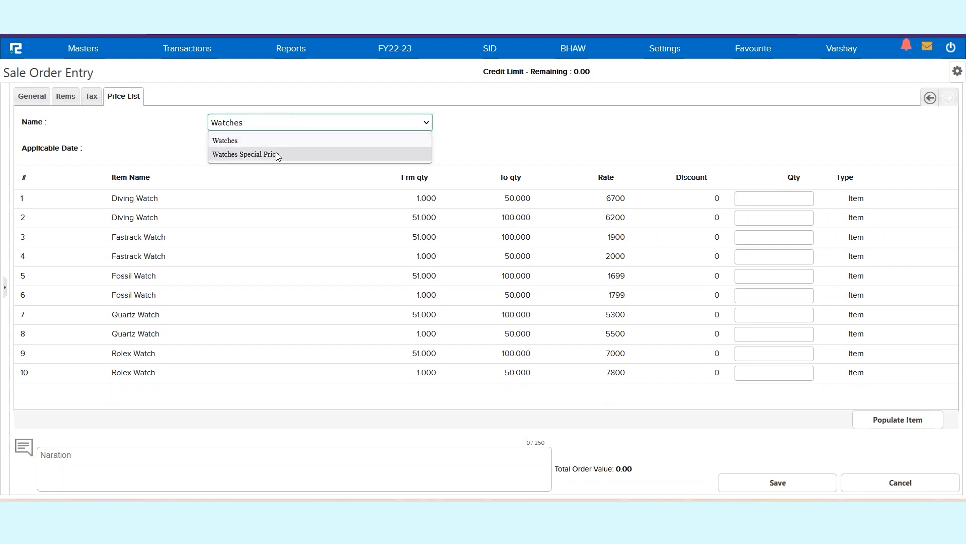
pyautogui.click(276, 154)
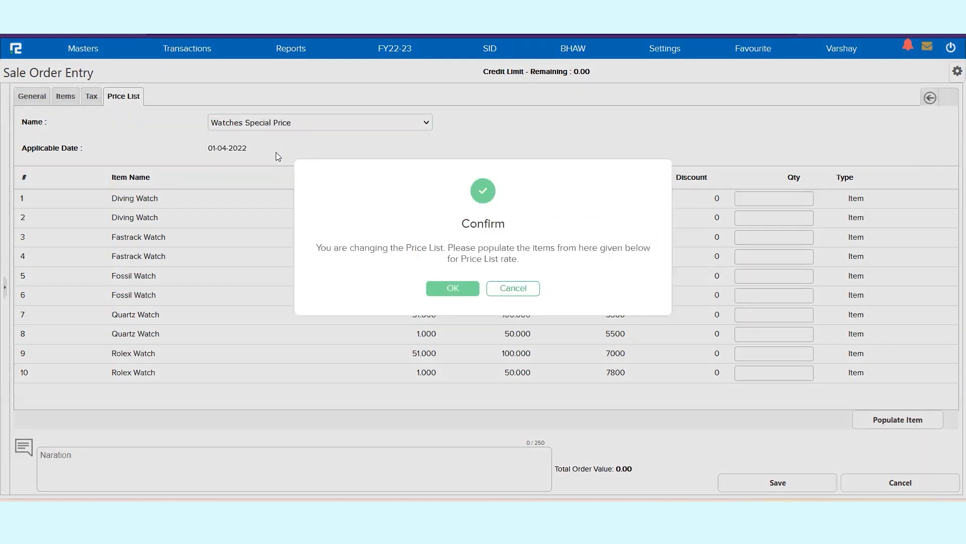
pyautogui.click(462, 290)
pyautogui.click(330, 128)
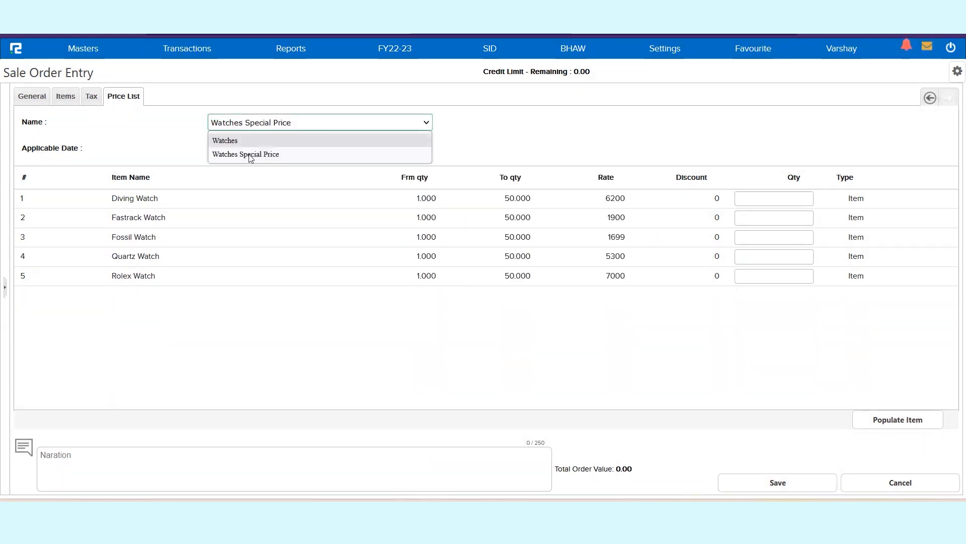
pyautogui.click(247, 139)
pyautogui.click(442, 287)
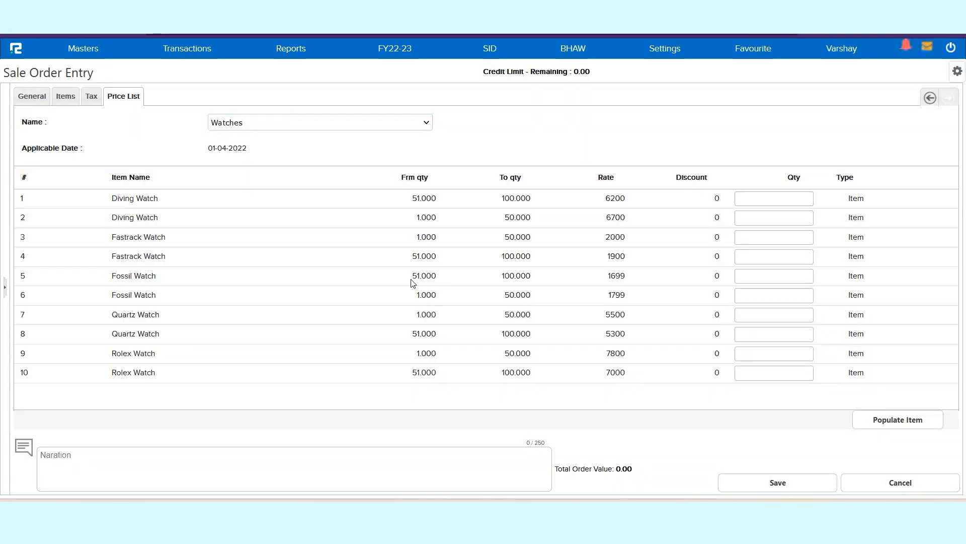
# Step: Enter a quantity of 58 for Diving Watch in the 51–100 quantity slab and populate the order items
pyautogui.click(764, 200)
pyautogui.click(767, 219)
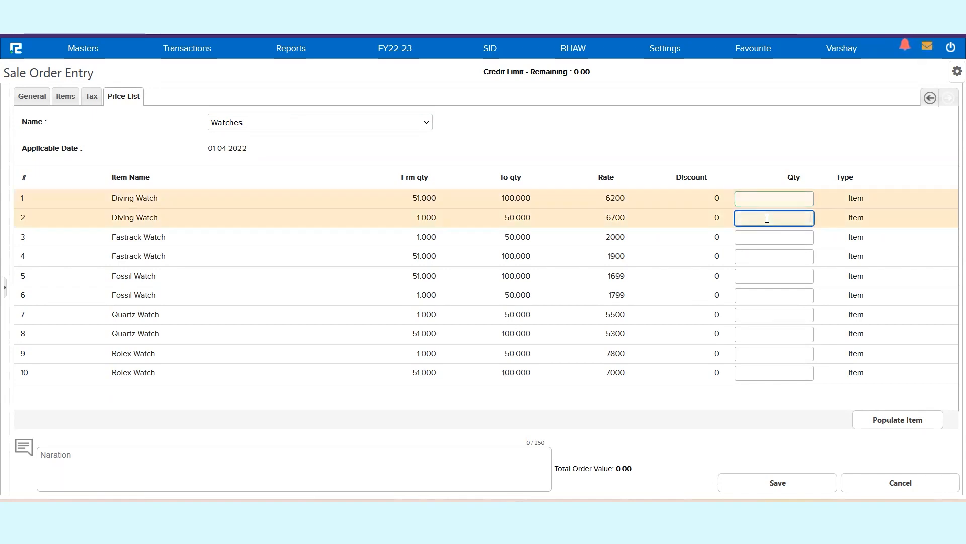
pyautogui.click(770, 204)
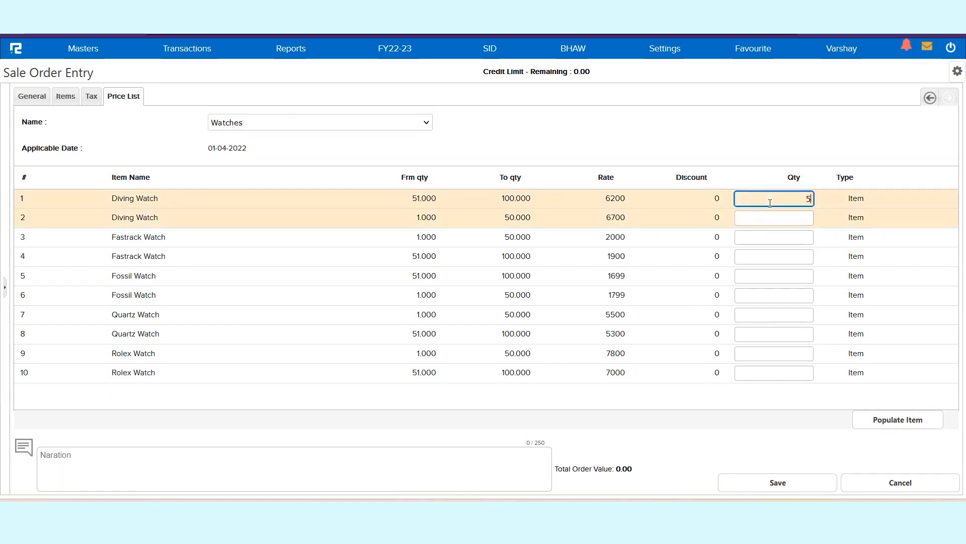
pyautogui.click(898, 419)
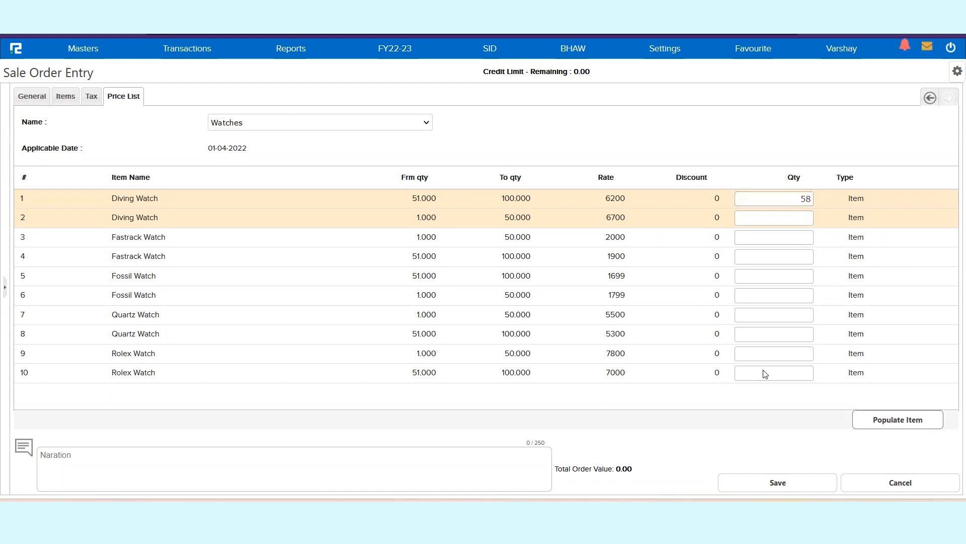
# Step: Add the narration "Sale Order entry booked", save the sale order, and close the custom invoice template window
pyautogui.click(300, 458)
pyautogui.write('Sale Order entry booked')
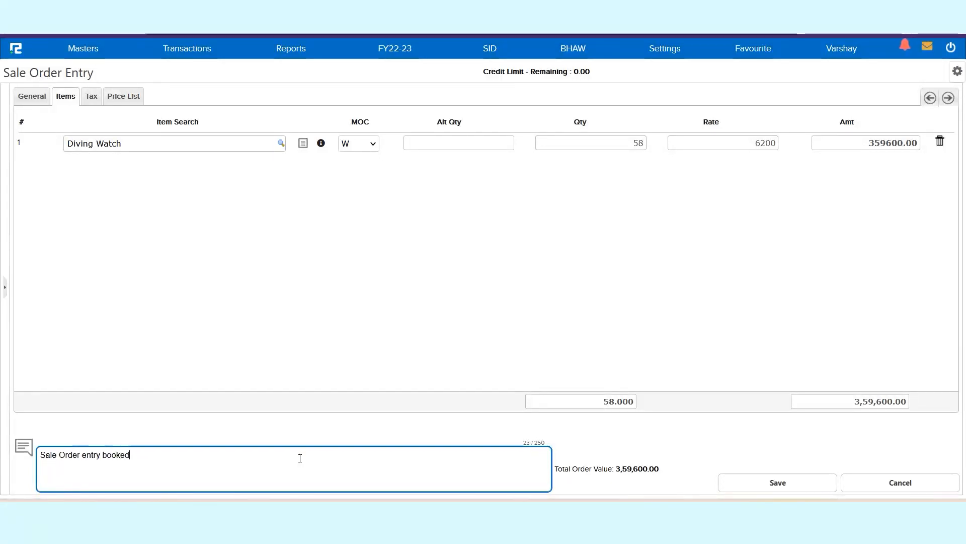
pyautogui.click(733, 486)
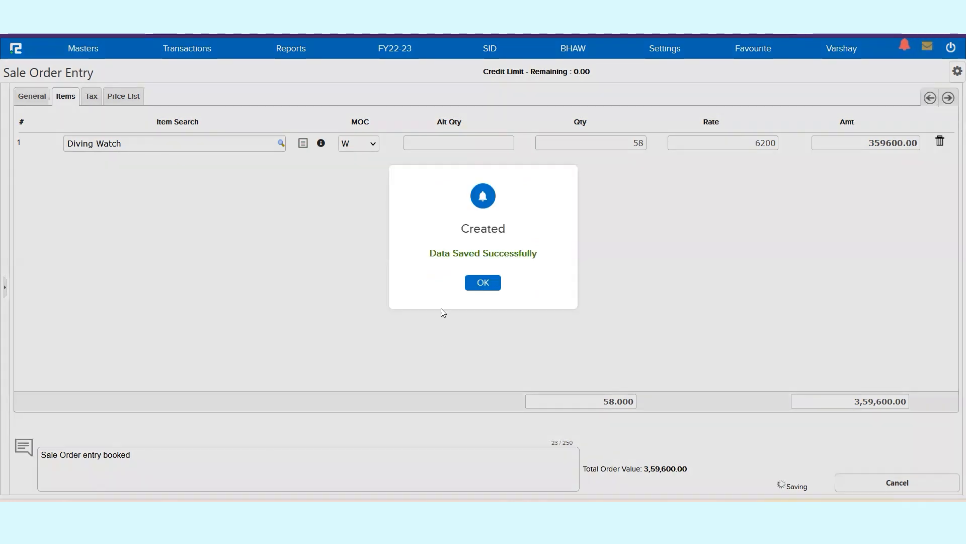
pyautogui.click(483, 282)
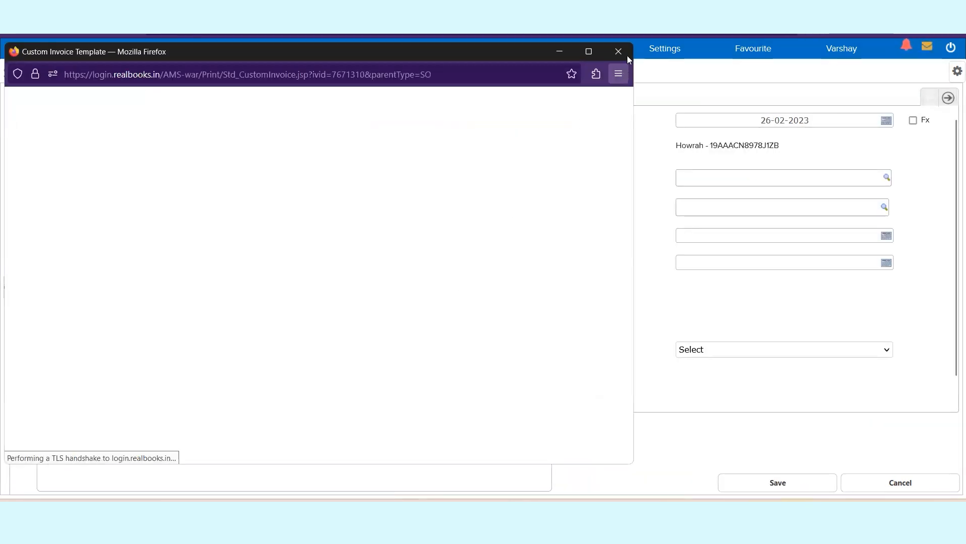
pyautogui.click(618, 51)
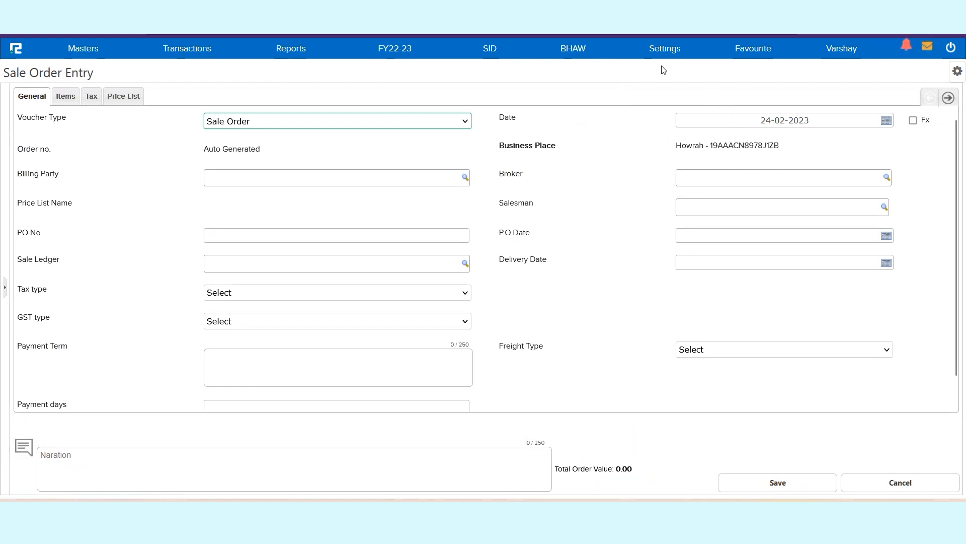
# Step: Open the inventory price list settings in the RealBooks configuration
pyautogui.click(665, 49)
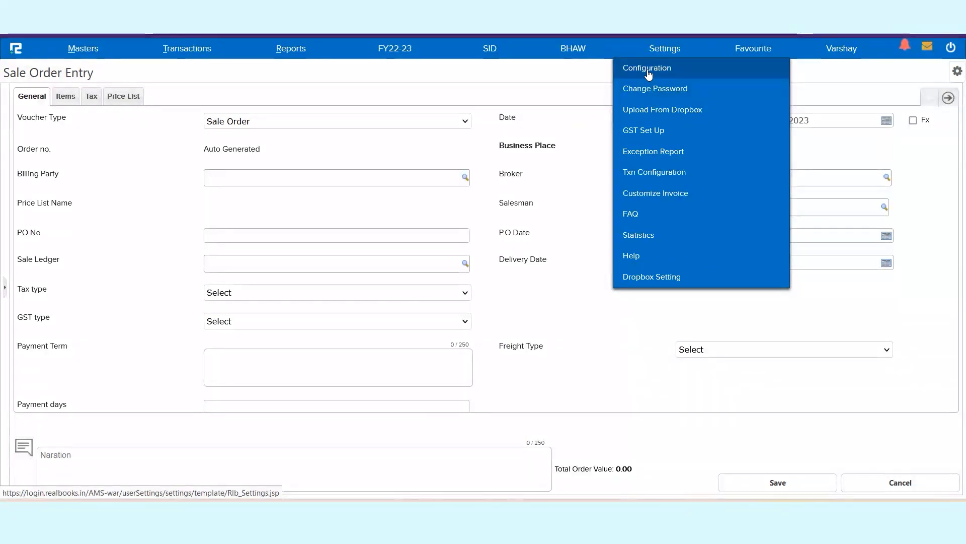
pyautogui.click(648, 70)
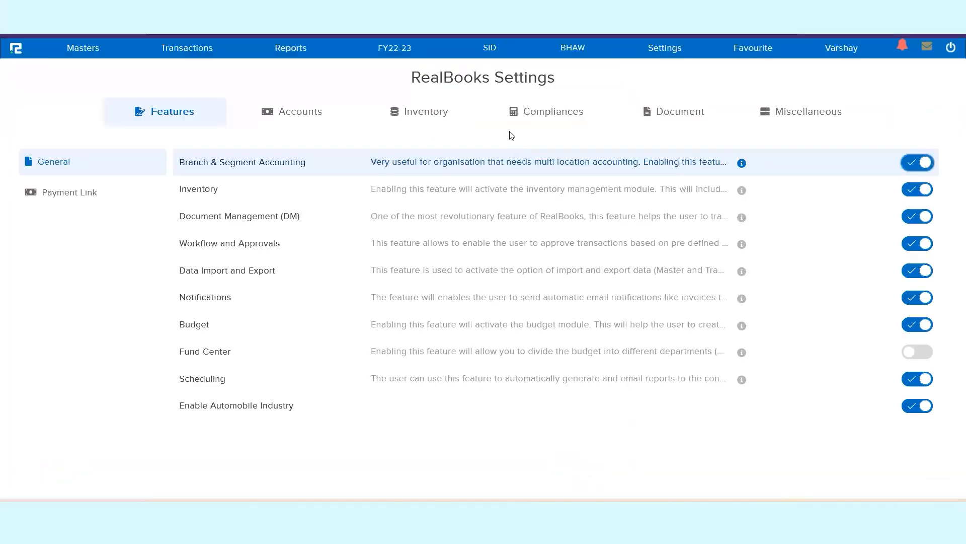
pyautogui.click(532, 123)
pyautogui.click(421, 114)
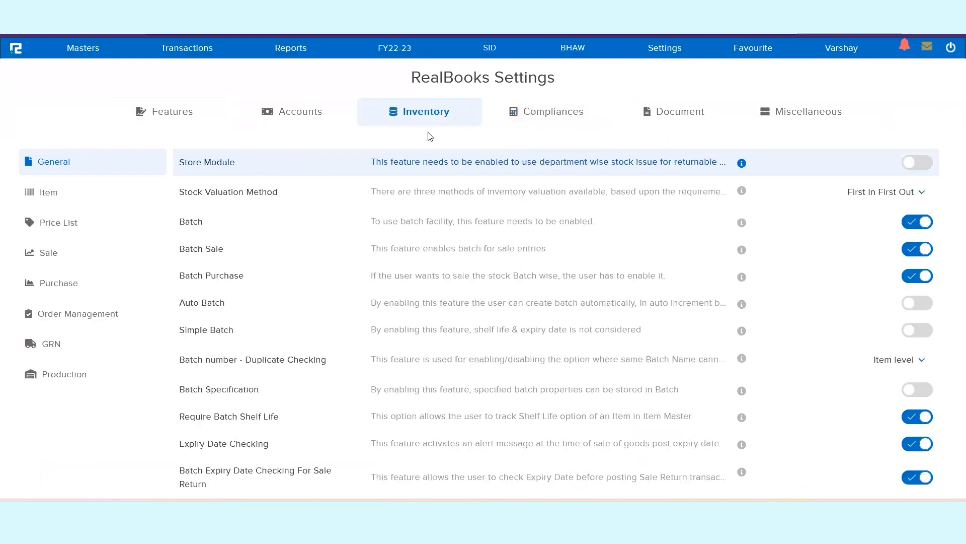
pyautogui.click(57, 223)
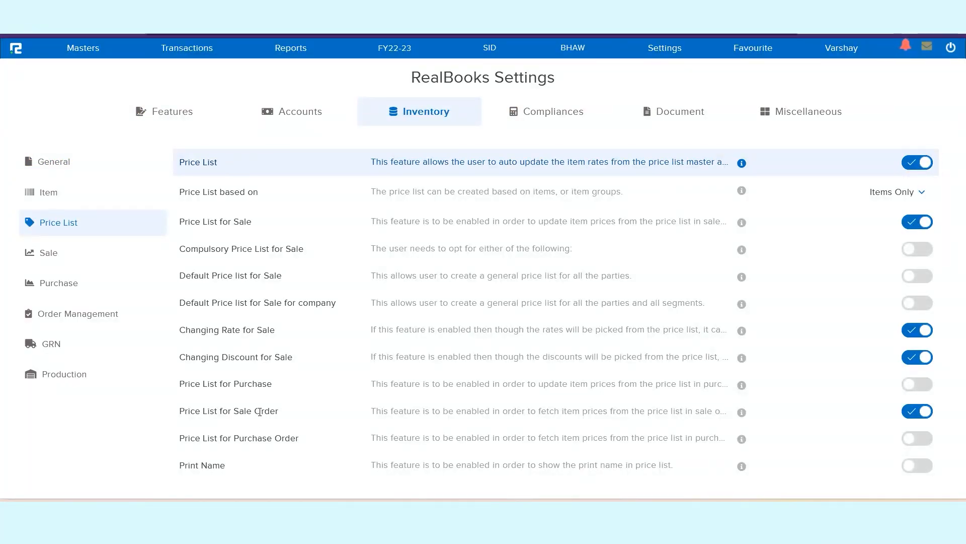
# Step: Enable the Compulsory Price List for Sale setting
pyautogui.click(259, 412)
pyautogui.tripleClick(260, 412)
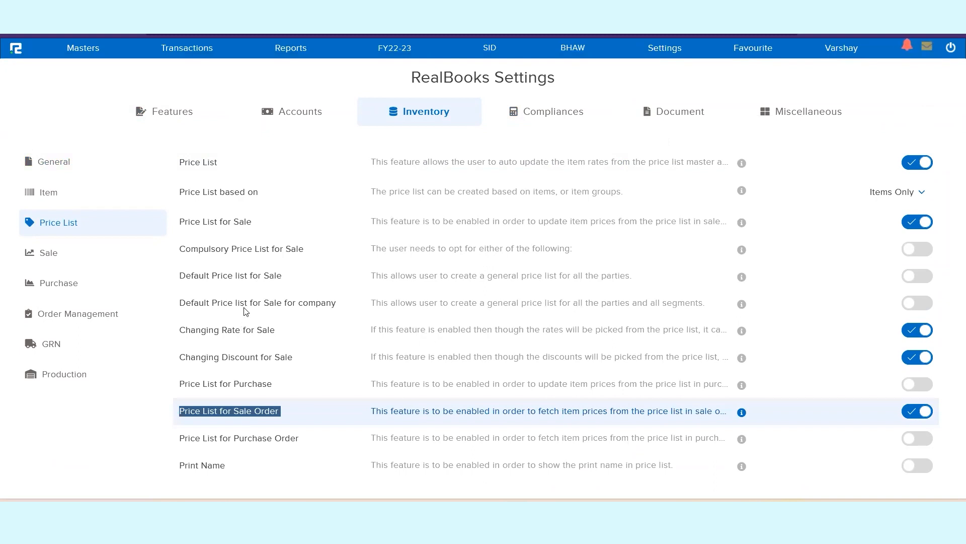
pyautogui.tripleClick(236, 248)
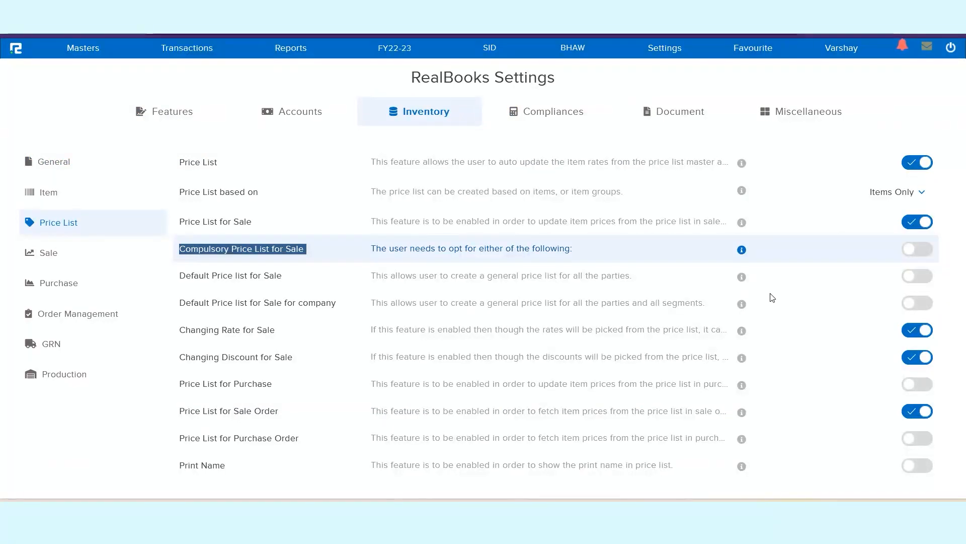
pyautogui.click(919, 249)
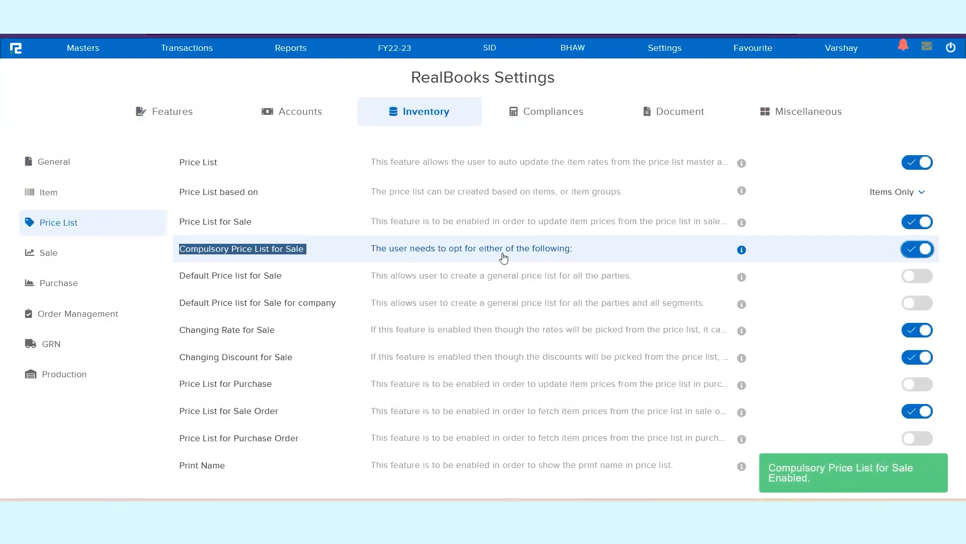
pyautogui.click(250, 279)
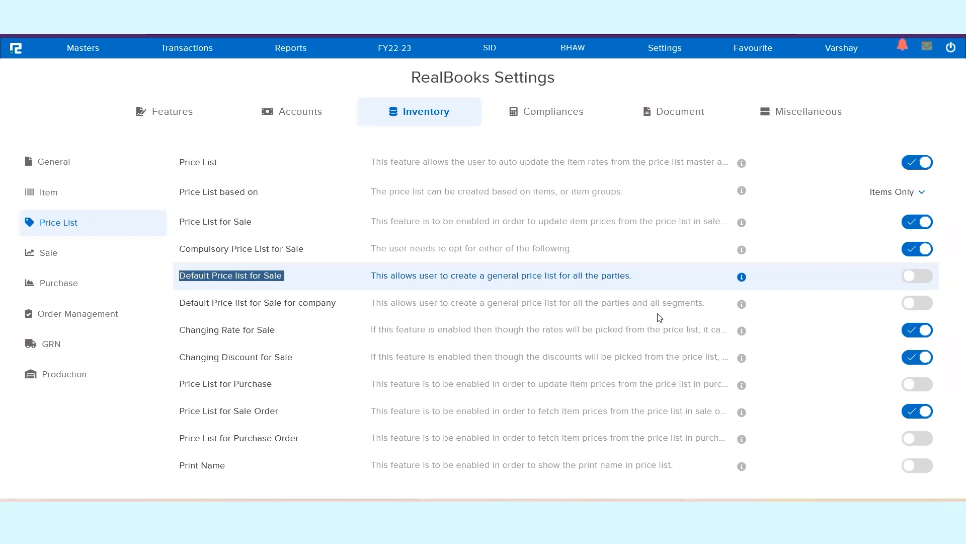
pyautogui.click(921, 276)
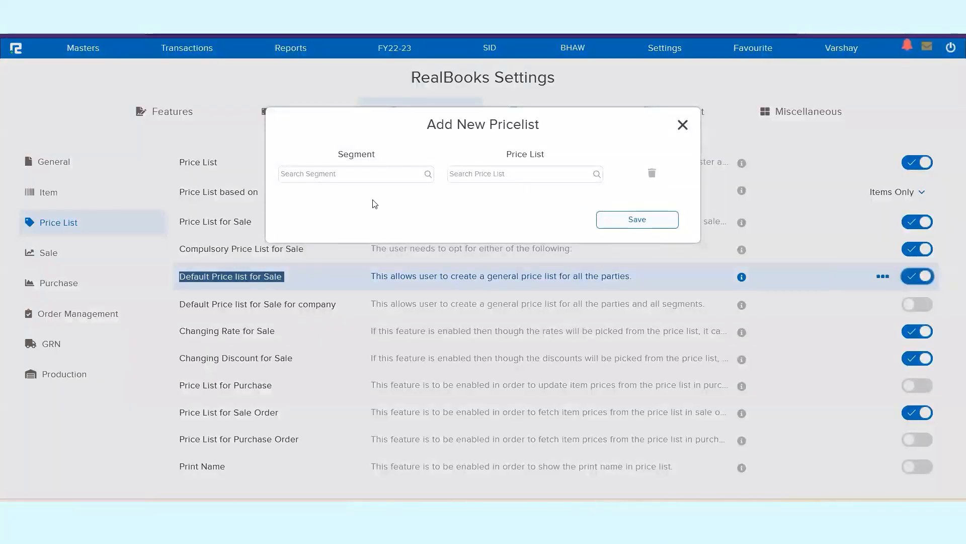
pyautogui.click(409, 169)
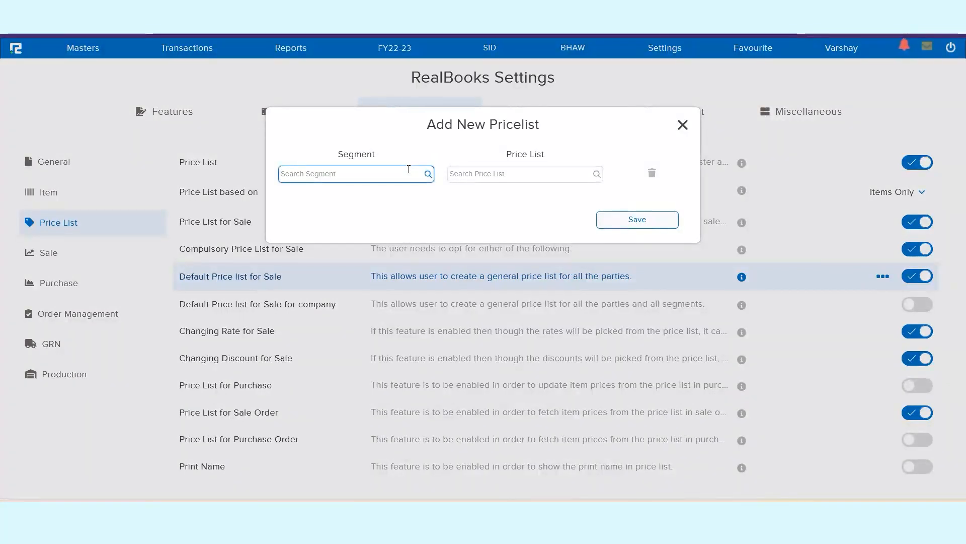
pyautogui.click(683, 126)
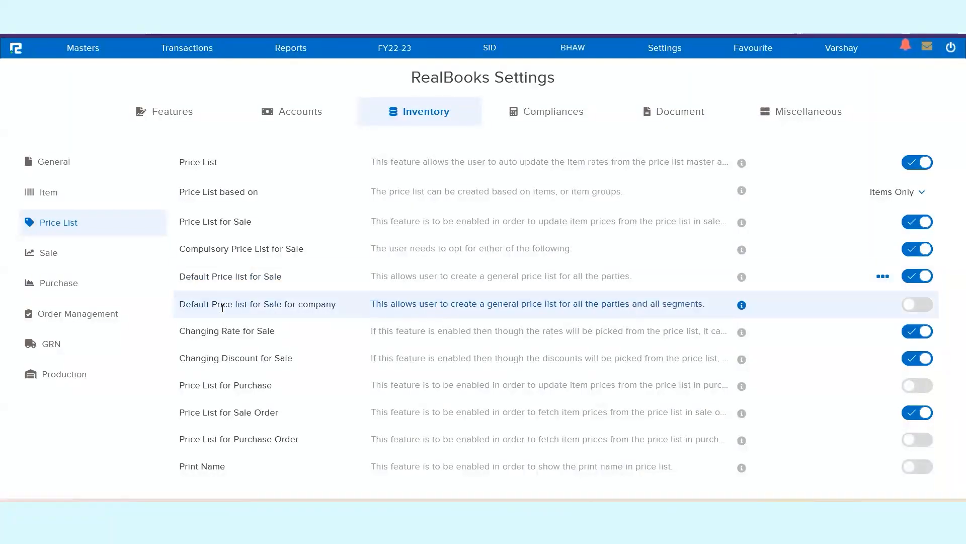
pyautogui.tripleClick(223, 308)
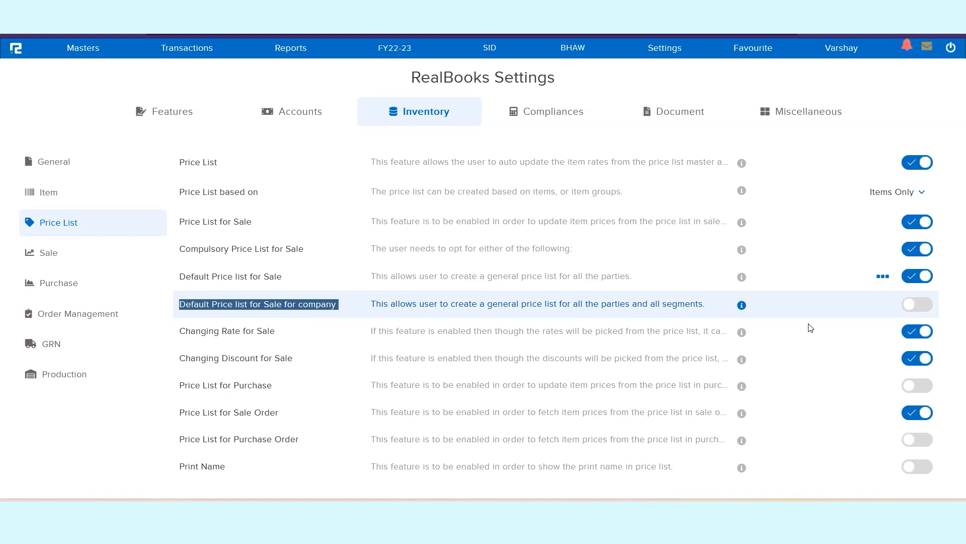
pyautogui.click(923, 281)
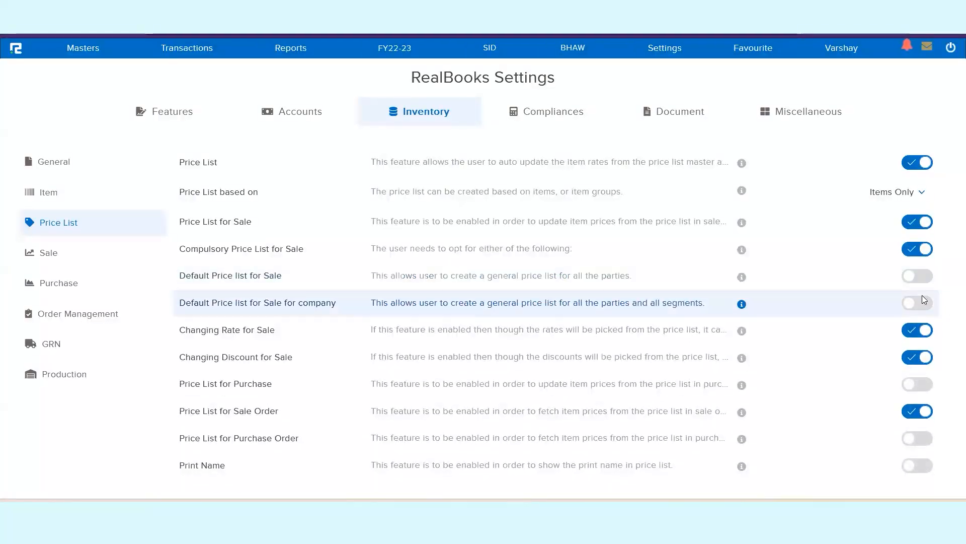
# Step: Enable Default Price list for Sale for company and save Watches as its price list
pyautogui.click(921, 303)
pyautogui.click(455, 173)
pyautogui.write('watc')
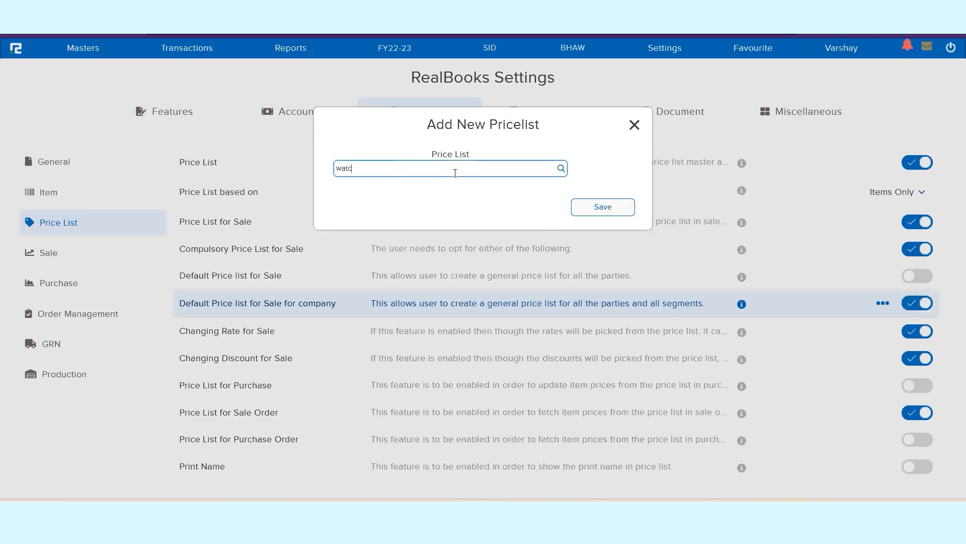
pyautogui.click(460, 205)
pyautogui.click(621, 208)
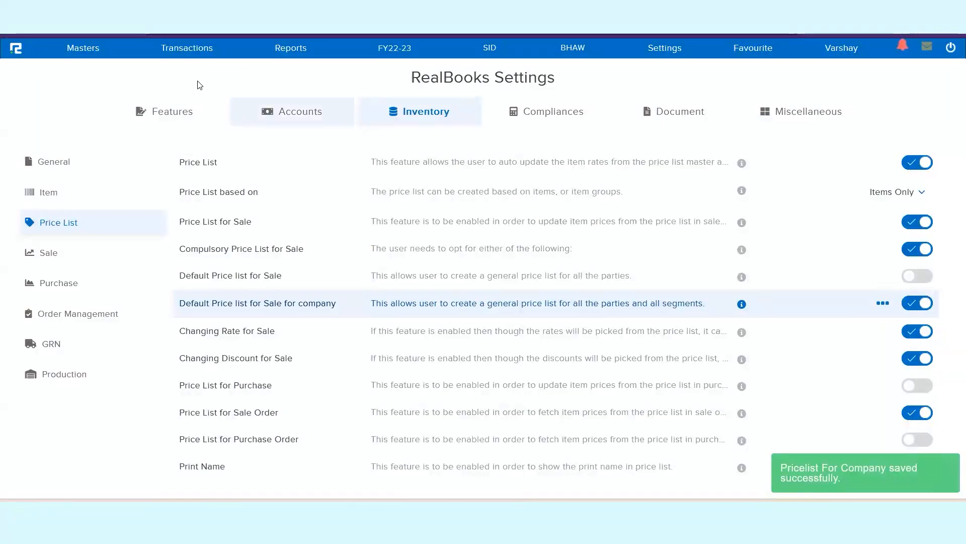
# Step: Open a new sale transaction entry in the inventory sale cycle
pyautogui.click(186, 47)
pyautogui.click(171, 89)
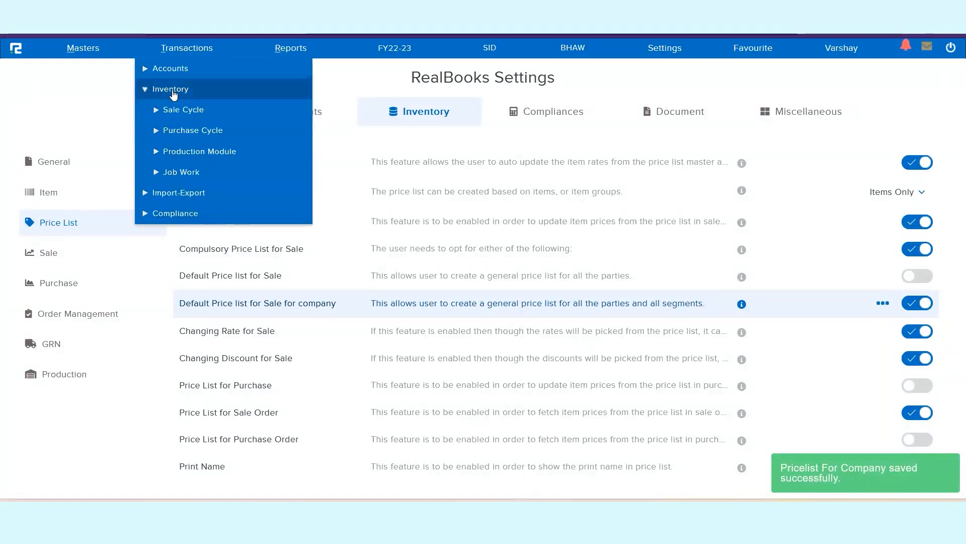
pyautogui.click(175, 110)
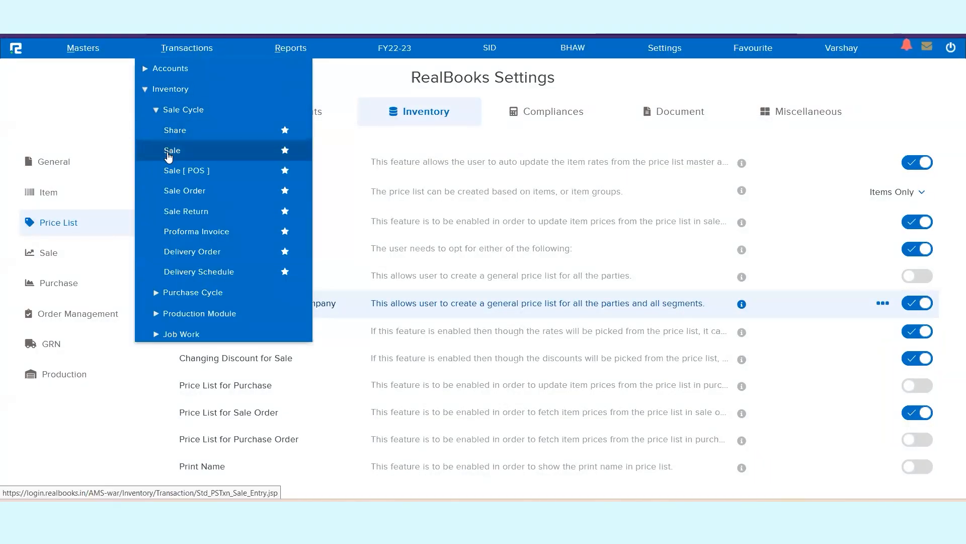
pyautogui.click(171, 151)
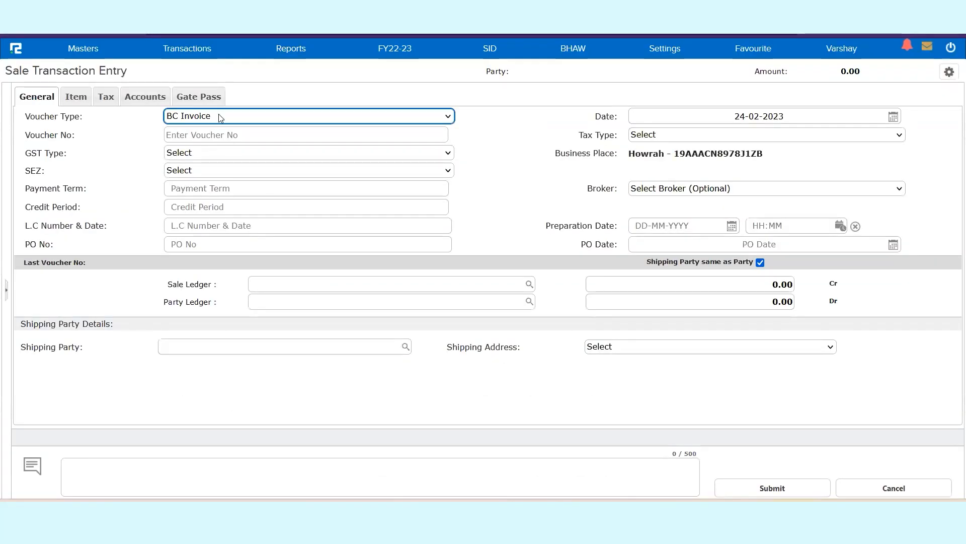
# Step: Set the sale ledger to Sales and the party ledger to Ahujja Enterprises
pyautogui.click(311, 300)
pyautogui.click(308, 287)
pyautogui.write('sale')
pyautogui.click(305, 300)
pyautogui.write('ahujja')
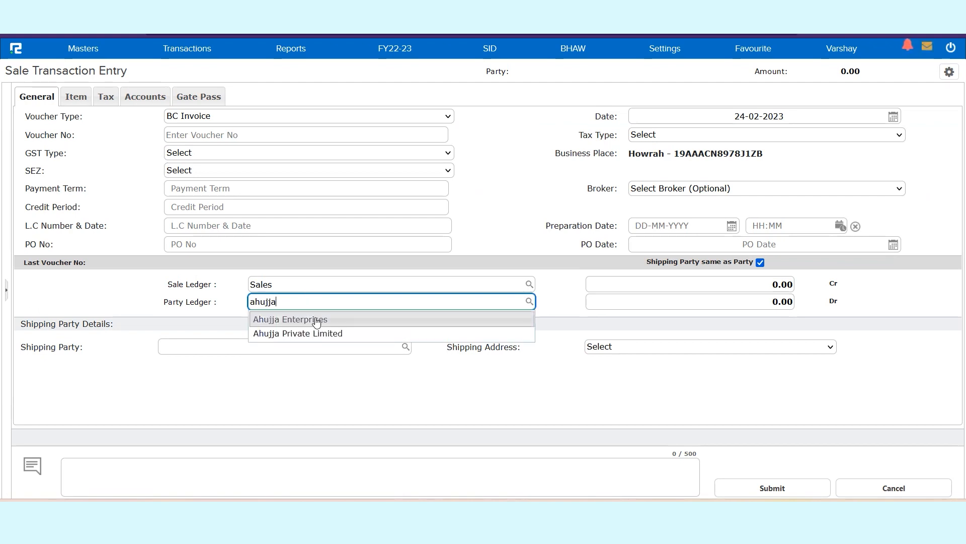
pyautogui.click(312, 319)
# Step: Add Rolex Watch as the sale item with a quantity of 12 and fetch its rate from the price list
pyautogui.click(308, 134)
pyautogui.write('rolex')
pyautogui.click(270, 153)
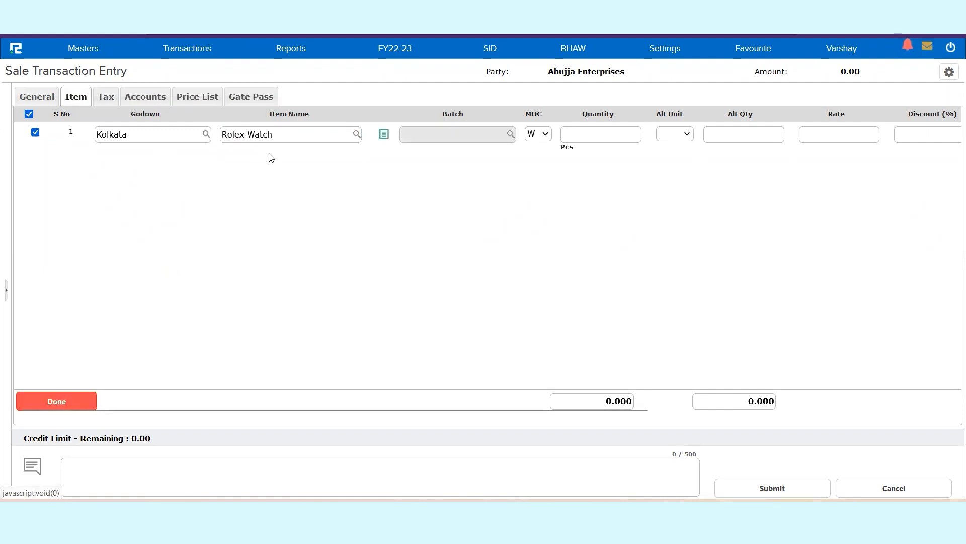
pyautogui.click(608, 130)
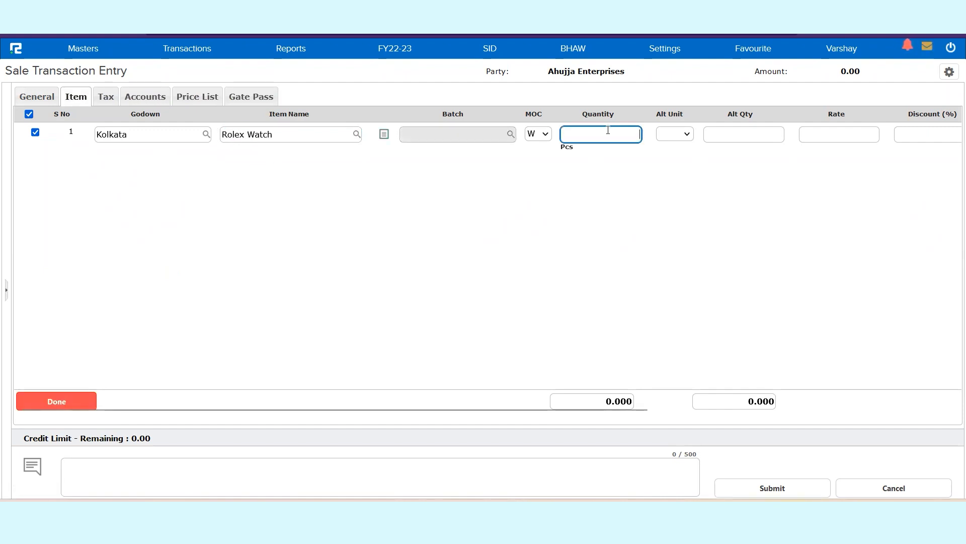
pyautogui.write('12')
pyautogui.press('Return')
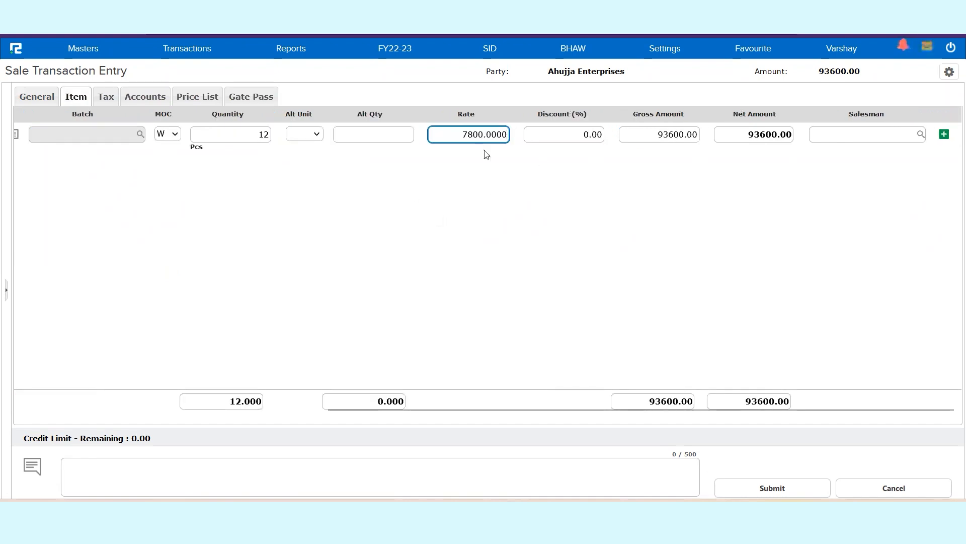
# Step: Review the price list applied to the sale and return to the Rolex Watch item details
pyautogui.click(203, 98)
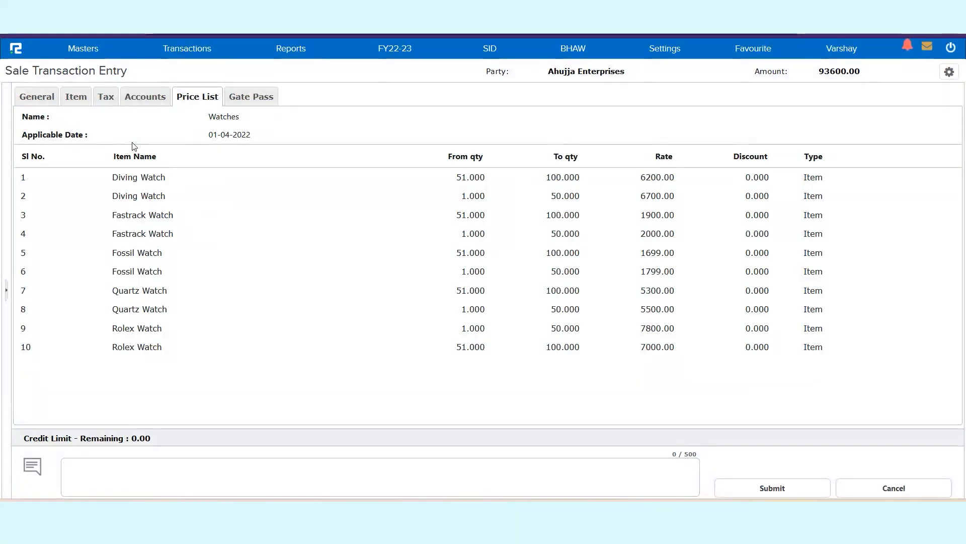
pyautogui.click(77, 98)
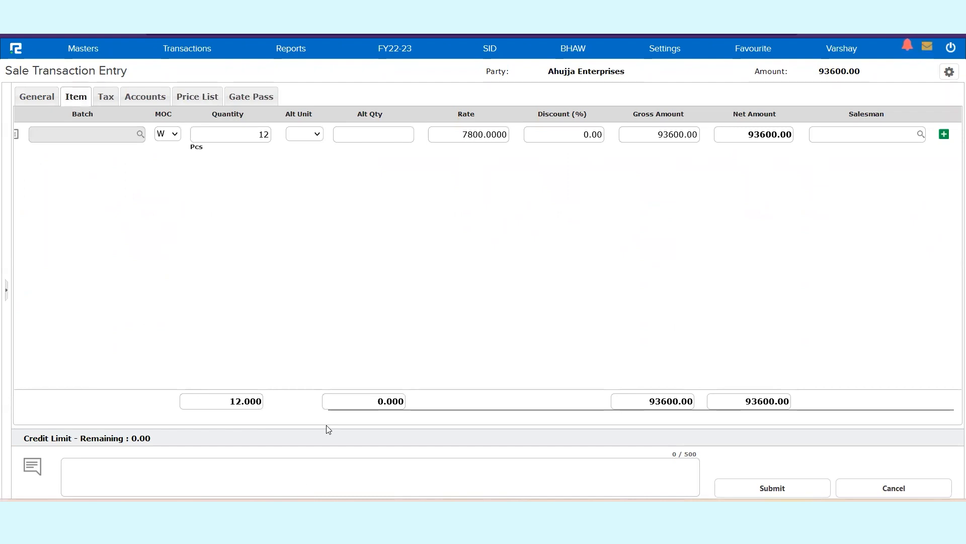
pyautogui.moveTo(327, 409); pyautogui.dragTo(63, 418)
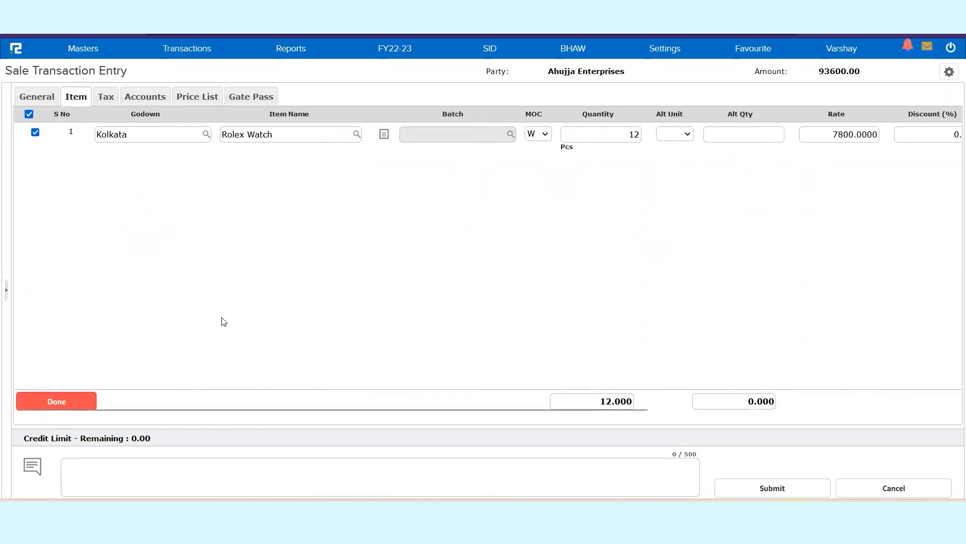
# Step: Enter the narration "Being sale entry booked for watches" and compute the sale's item details
pyautogui.click(195, 461)
pyautogui.write('Being ')
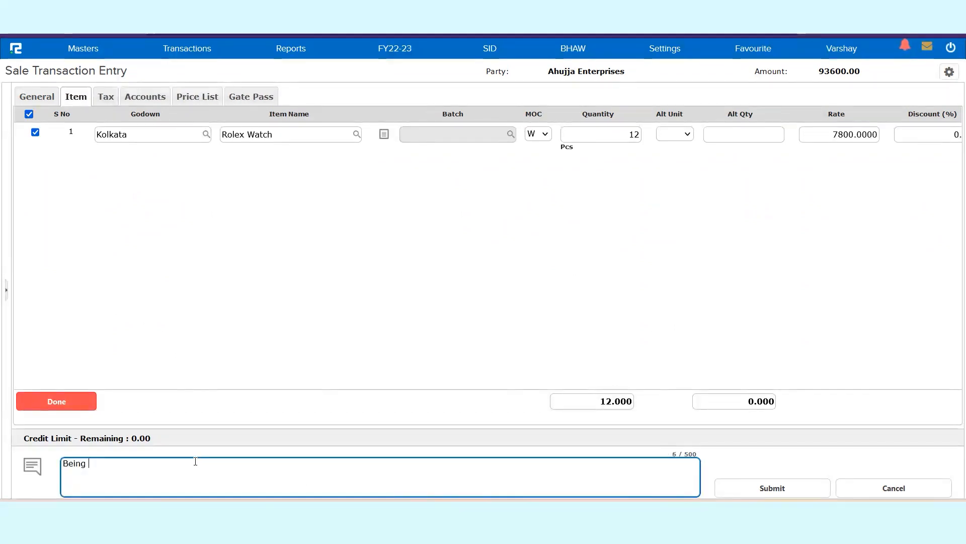
pyautogui.write('sale entry booked for watches')
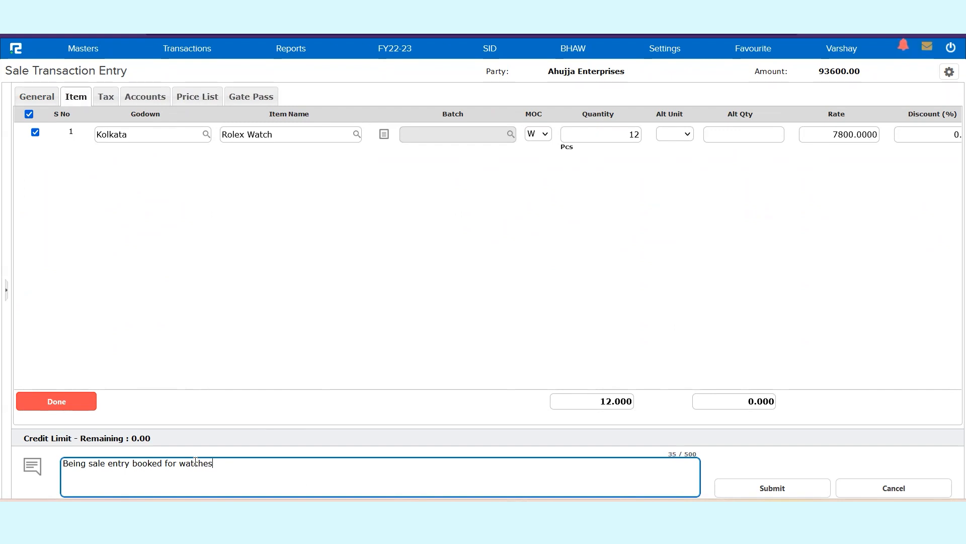
pyautogui.click(772, 488)
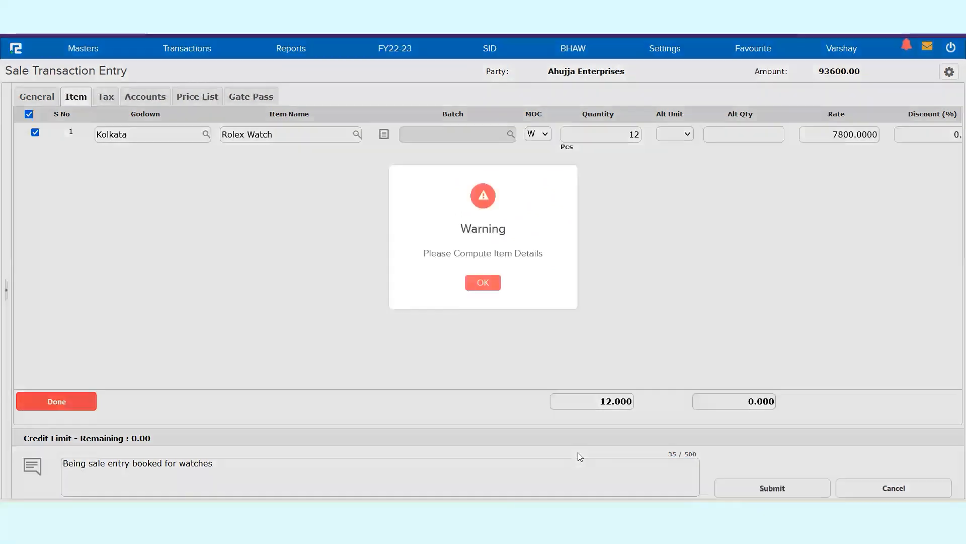
pyautogui.click(490, 283)
pyautogui.click(69, 405)
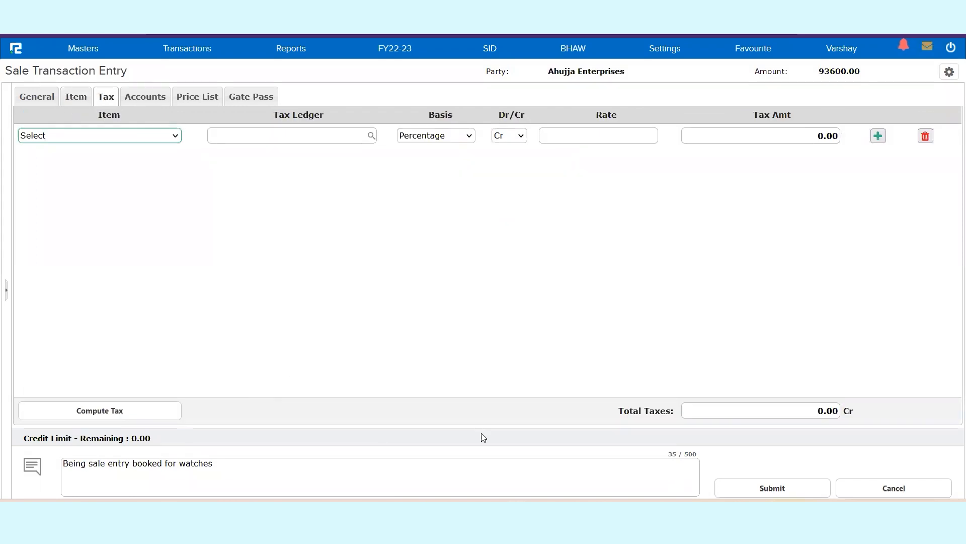
# Step: Enter Sale/001 as the voucher number, save the sale entry, and close the blank browser window
pyautogui.click(773, 490)
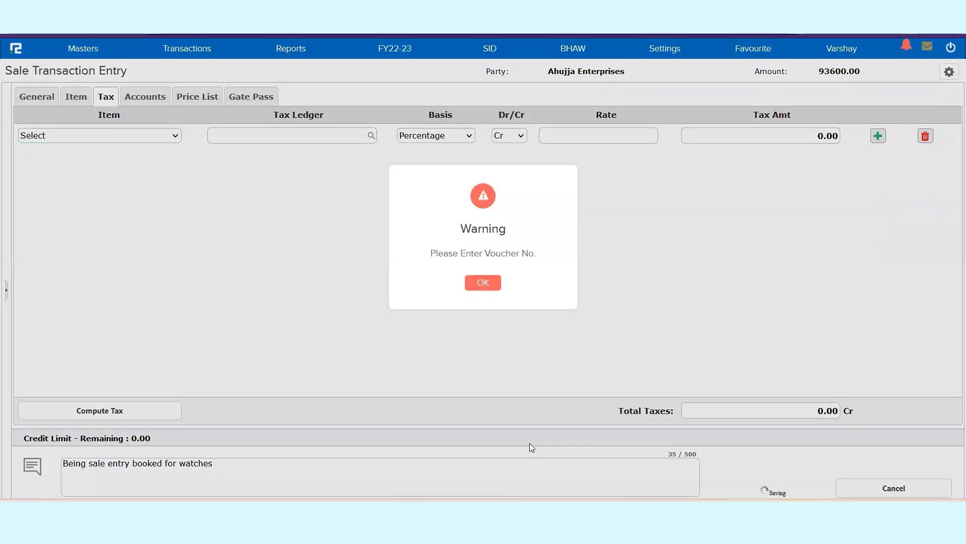
pyautogui.click(488, 282)
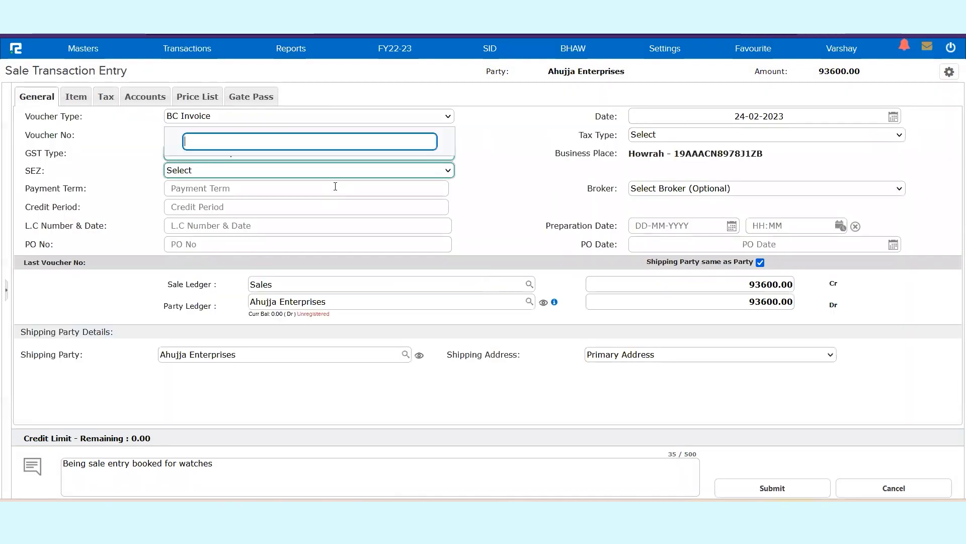
pyautogui.write('Sa')
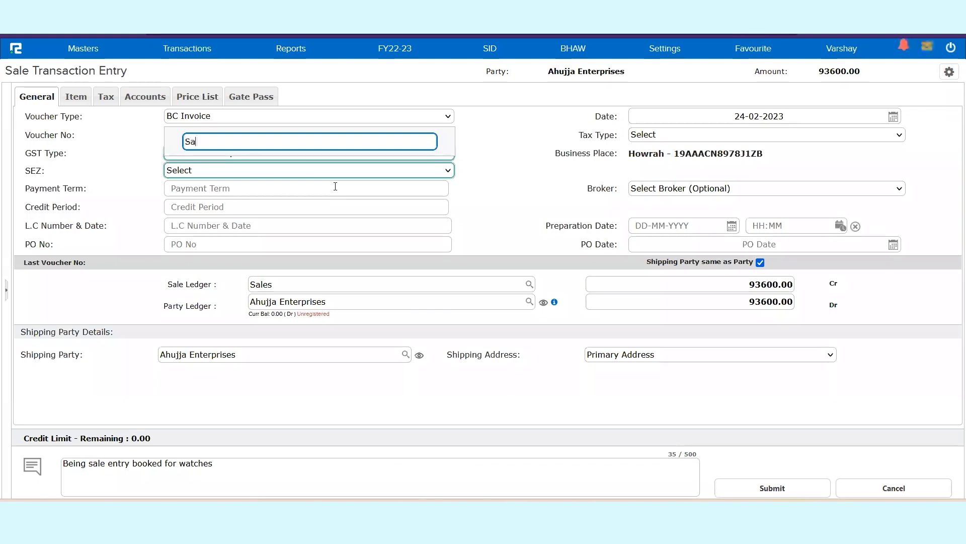
pyautogui.write('le/001')
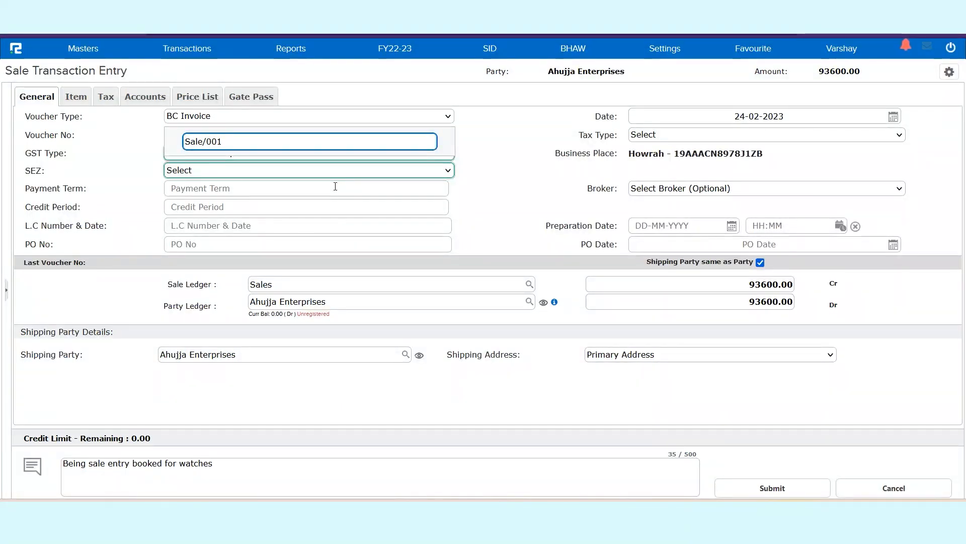
pyautogui.click(336, 186)
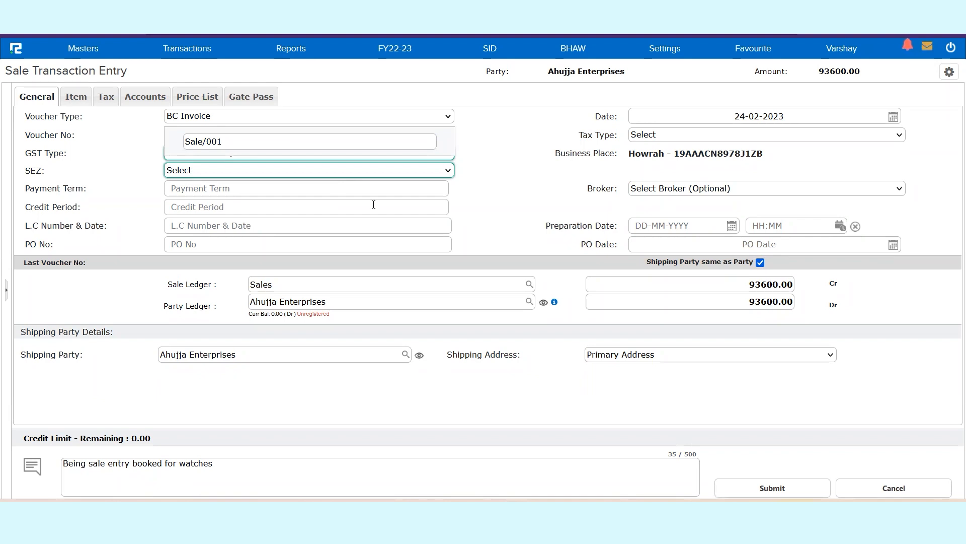
pyautogui.click(765, 488)
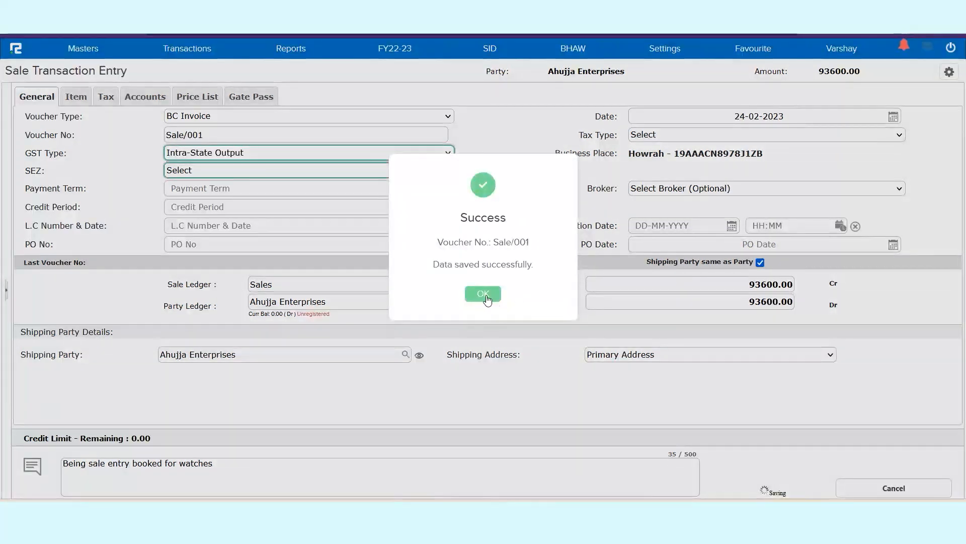
pyautogui.click(483, 294)
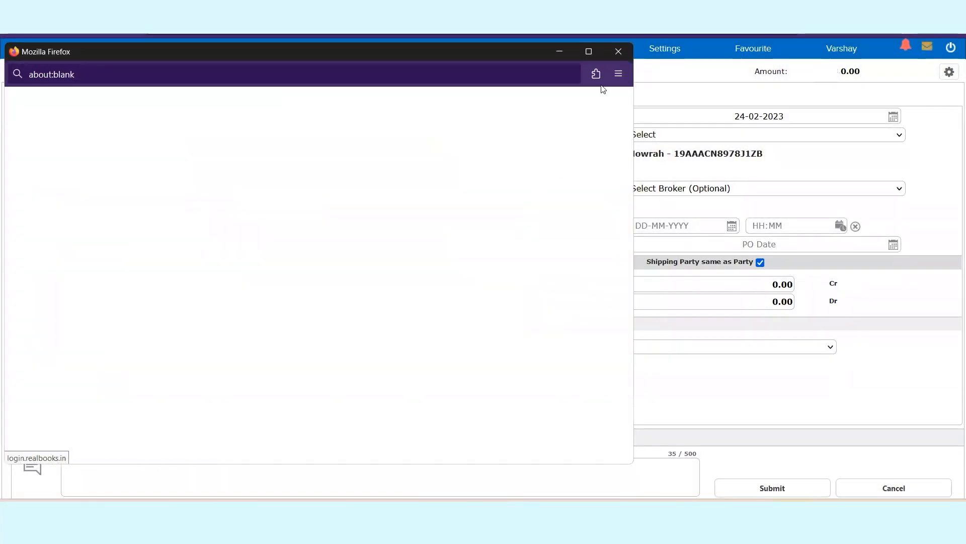
pyautogui.click(619, 49)
# Step: Open the inventory price list settings in the configuration and examine the Changing Rate for Sale and Changing Discount for Sale options
pyautogui.click(667, 53)
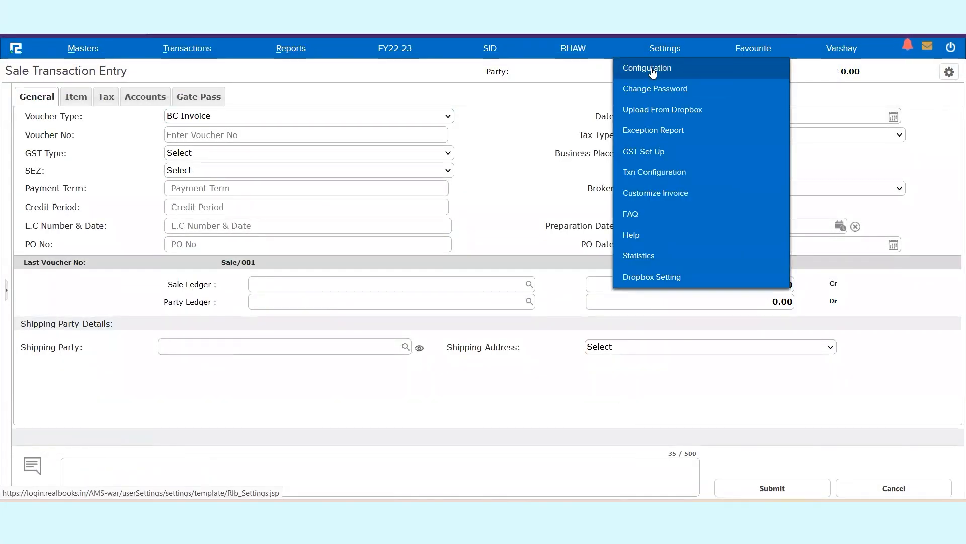
pyautogui.click(652, 72)
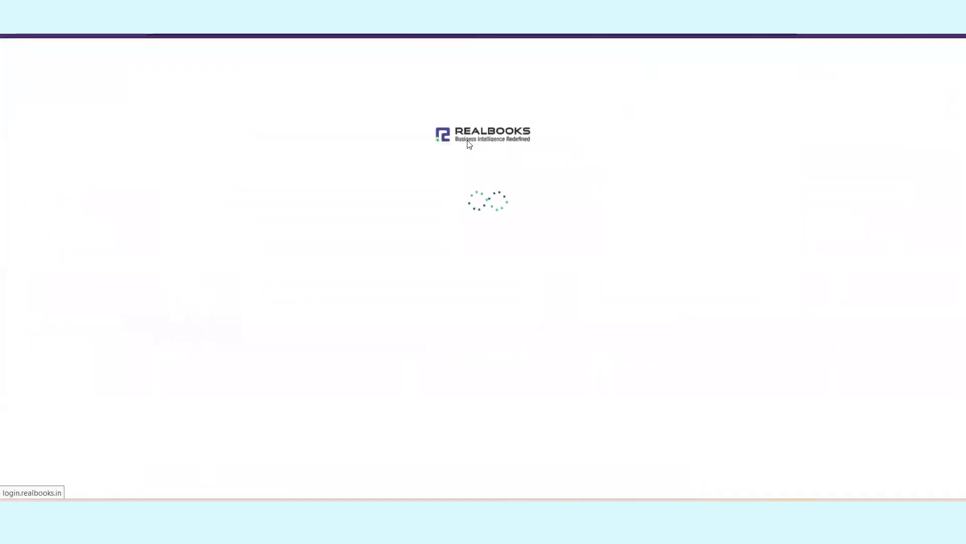
pyautogui.click(449, 124)
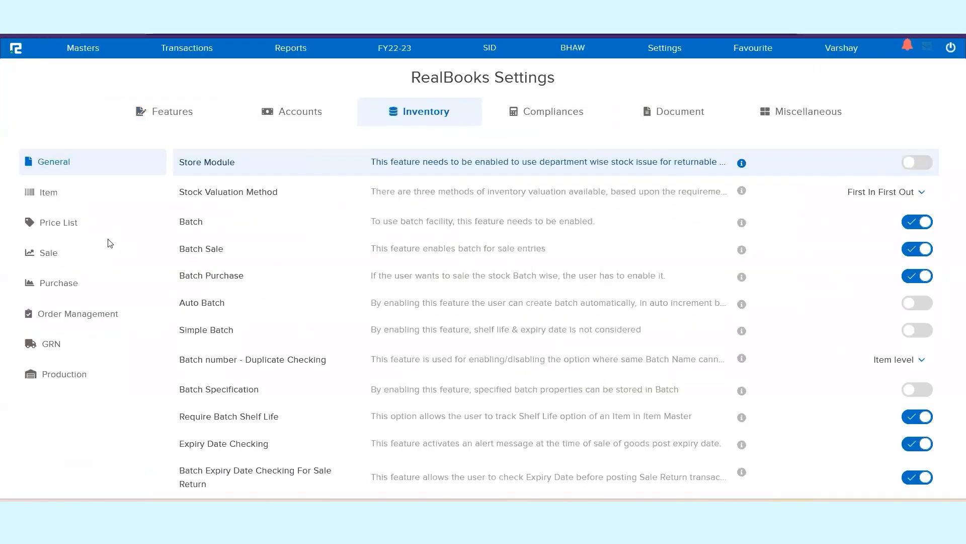
pyautogui.click(59, 228)
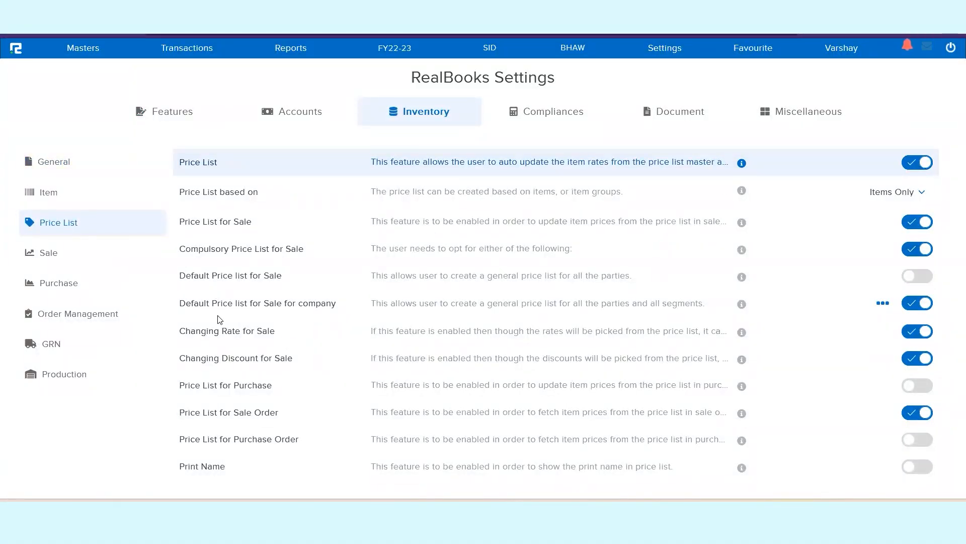
pyautogui.tripleClick(244, 332)
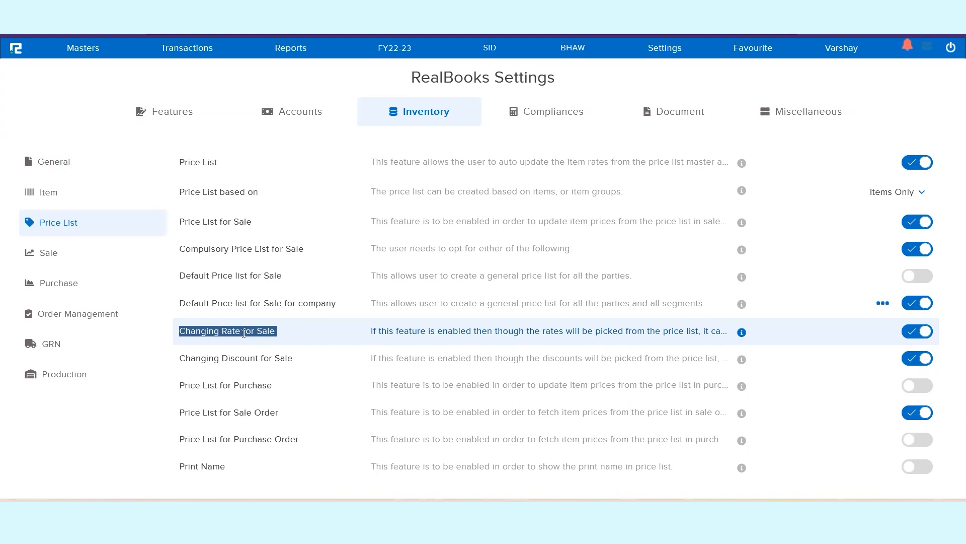
pyautogui.tripleClick(267, 358)
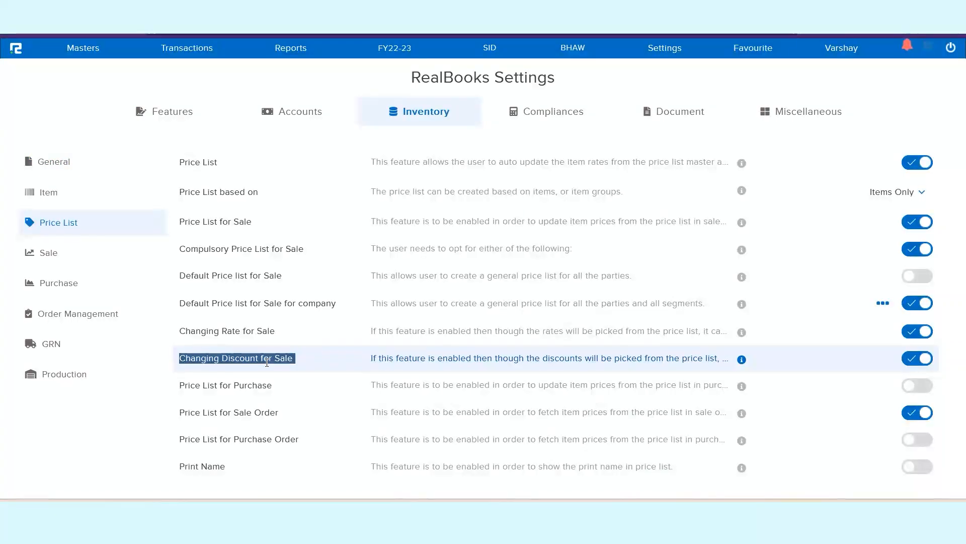
# Step: Examine the Price List for Purchase, Price List for Purchase Order, and Print Name options in the inventory settings
pyautogui.tripleClick(249, 386)
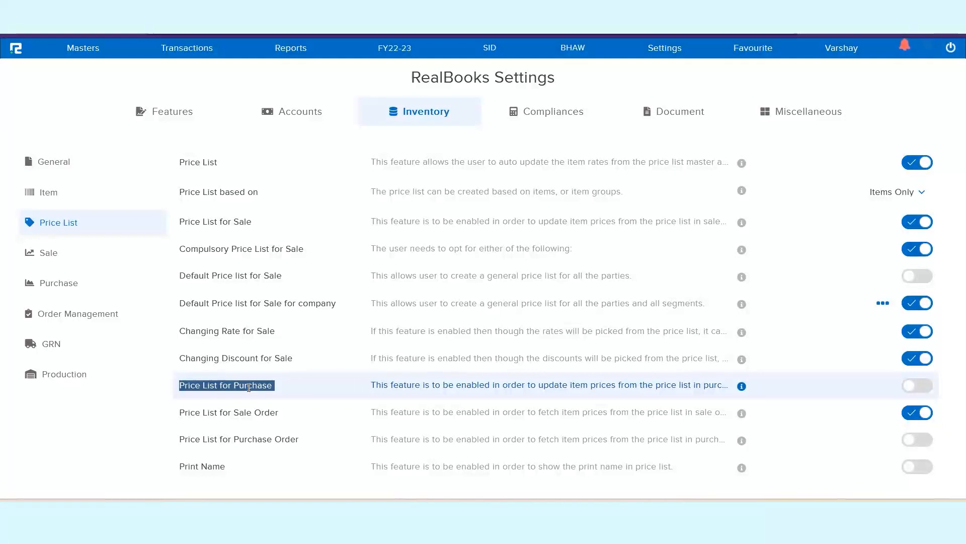
pyautogui.click(259, 441)
pyautogui.tripleClick(259, 441)
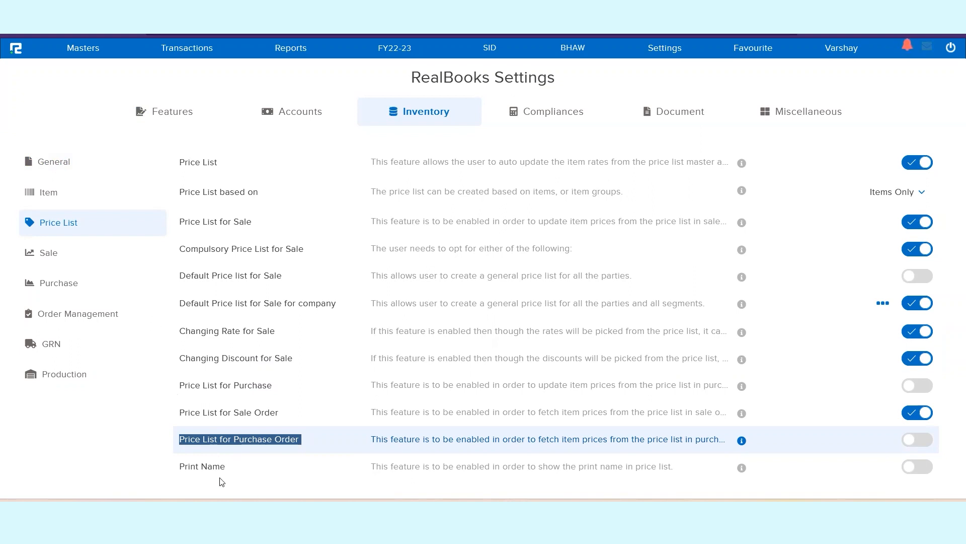
pyautogui.tripleClick(201, 467)
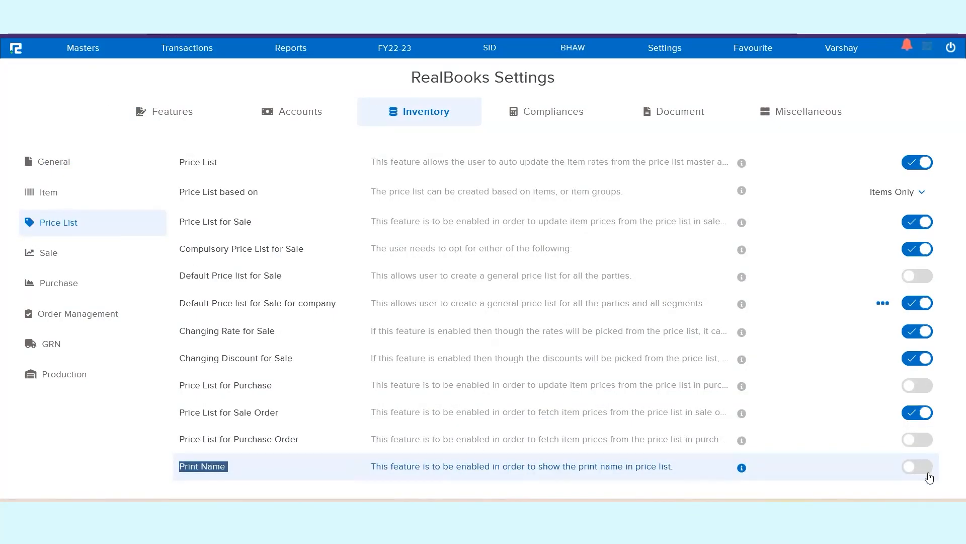
# Step: Open the Watches price list for editing, examine its columns including Unit, and close it without changes
pyautogui.click(90, 51)
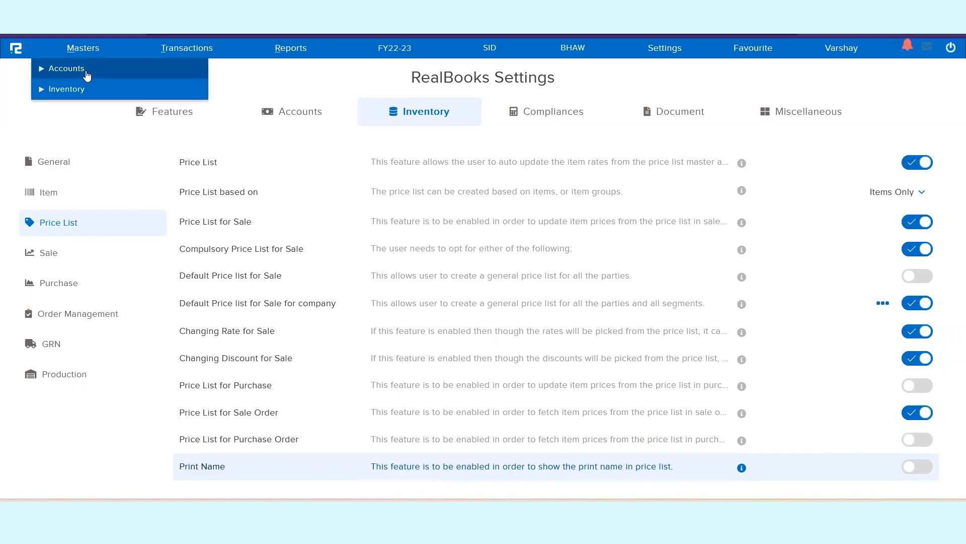
pyautogui.click(75, 90)
pyautogui.scroll(-1, 82, 289)
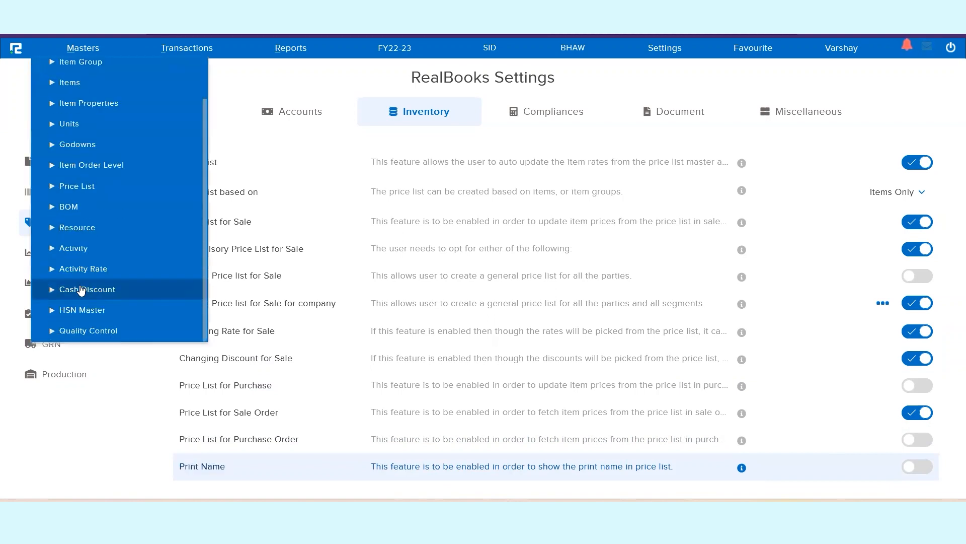
pyautogui.click(80, 187)
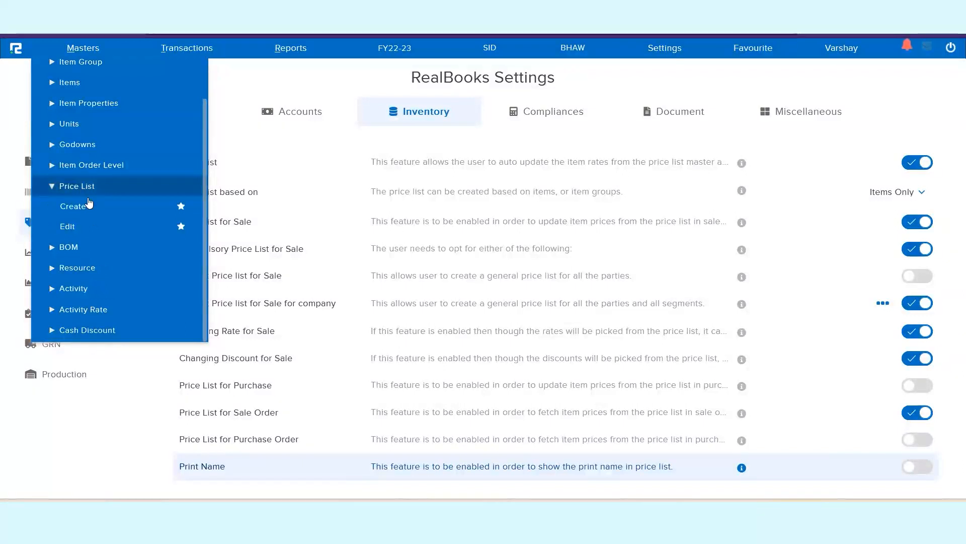
pyautogui.click(68, 227)
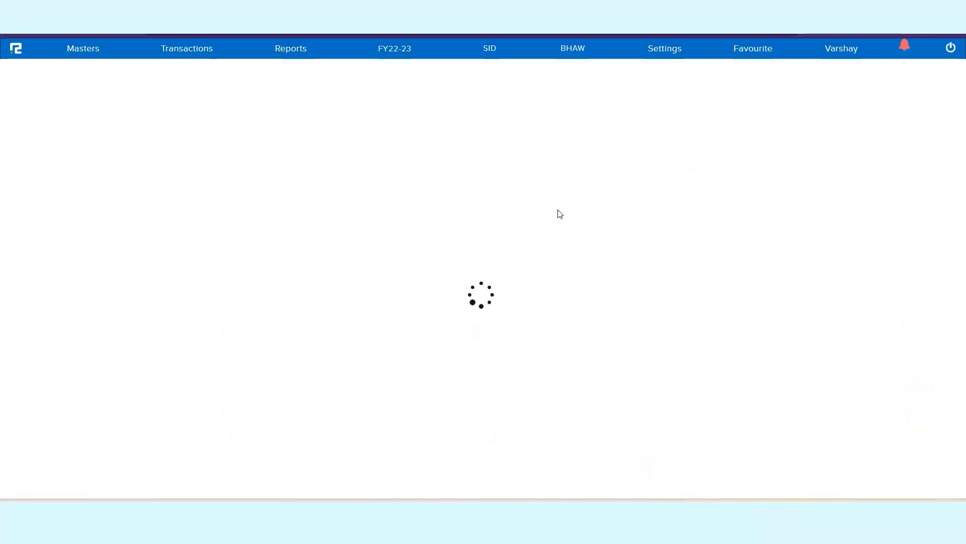
pyautogui.click(914, 147)
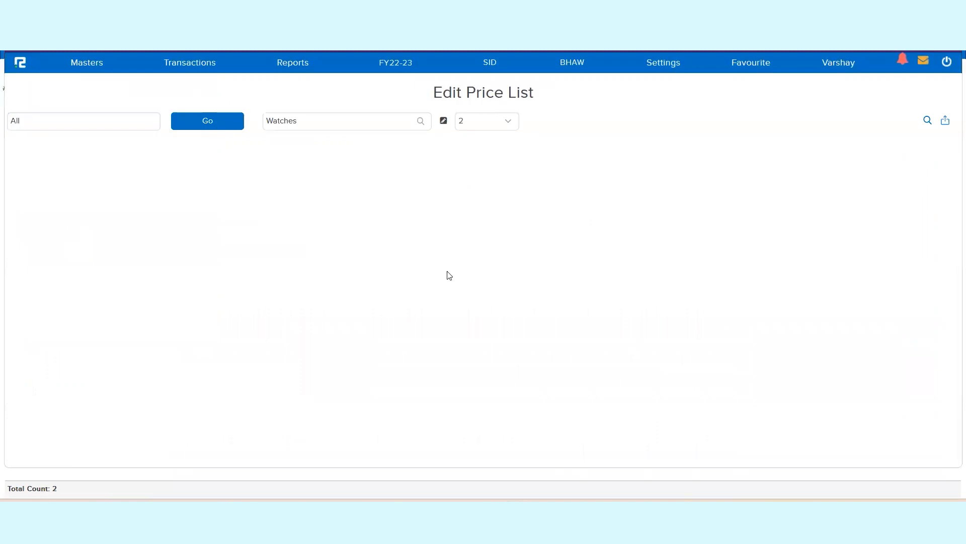
pyautogui.doubleClick(530, 140)
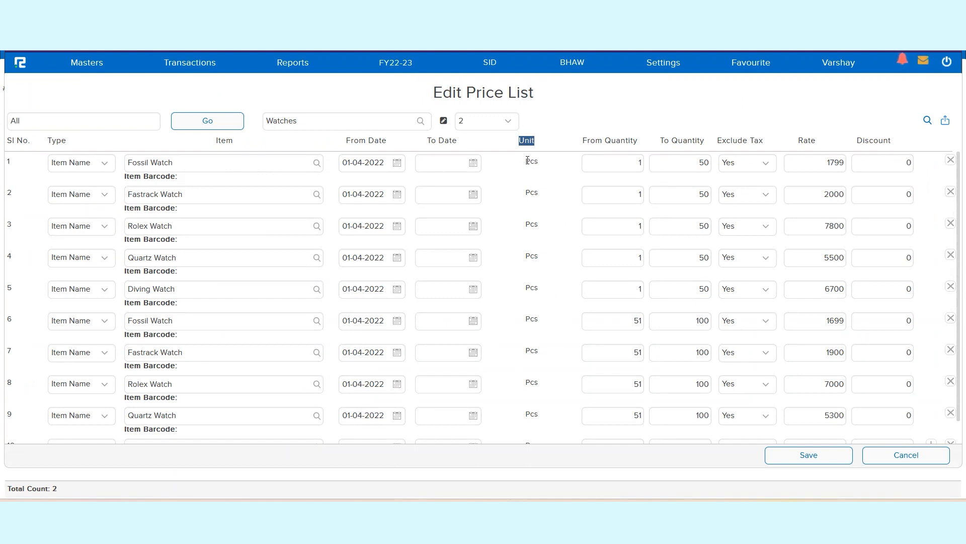
pyautogui.press('Escape')
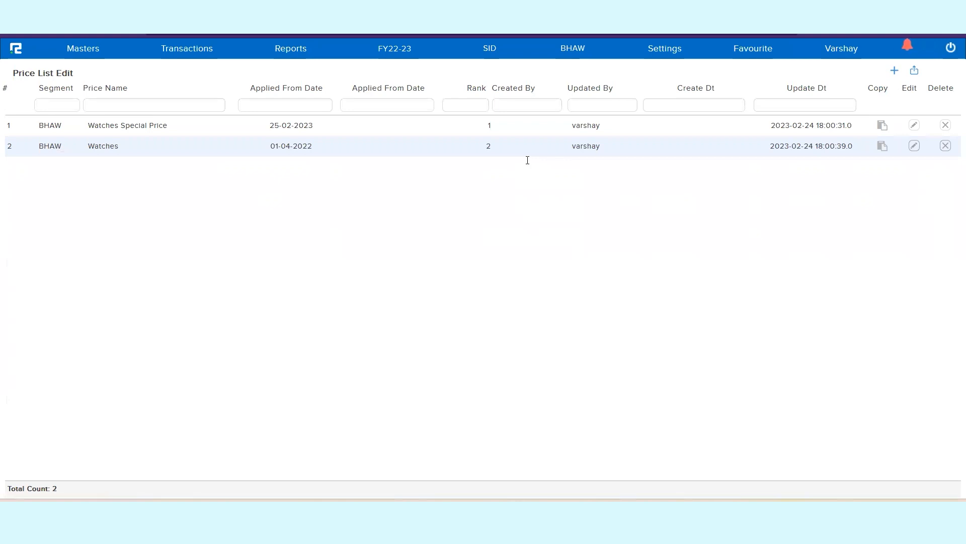
# Step: Enable the Print Name option in the inventory price list settings of the configuration
pyautogui.click(665, 49)
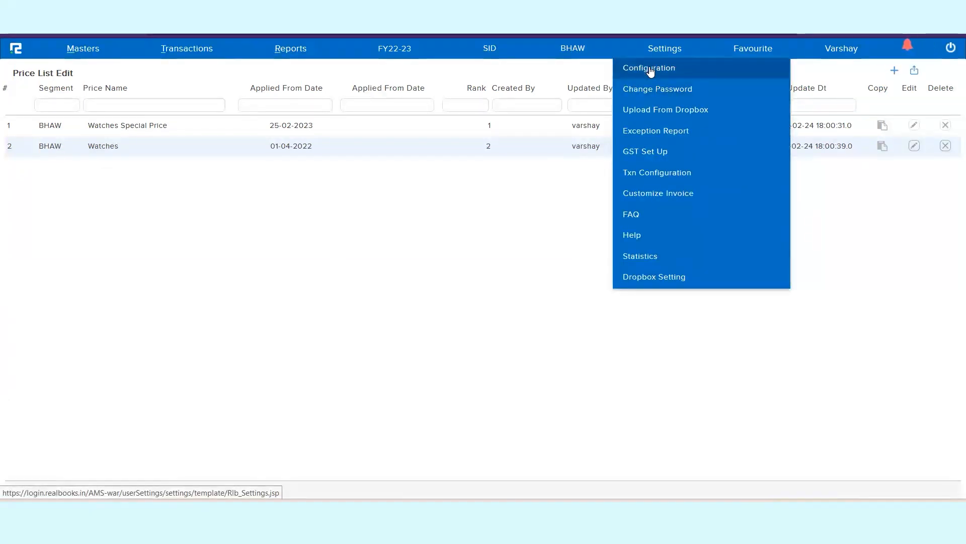
pyautogui.click(639, 79)
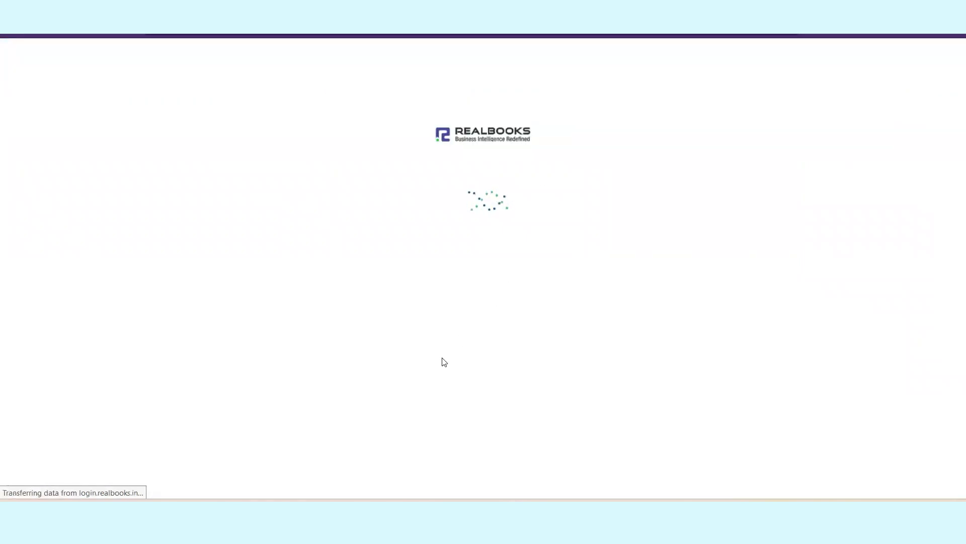
pyautogui.click(424, 121)
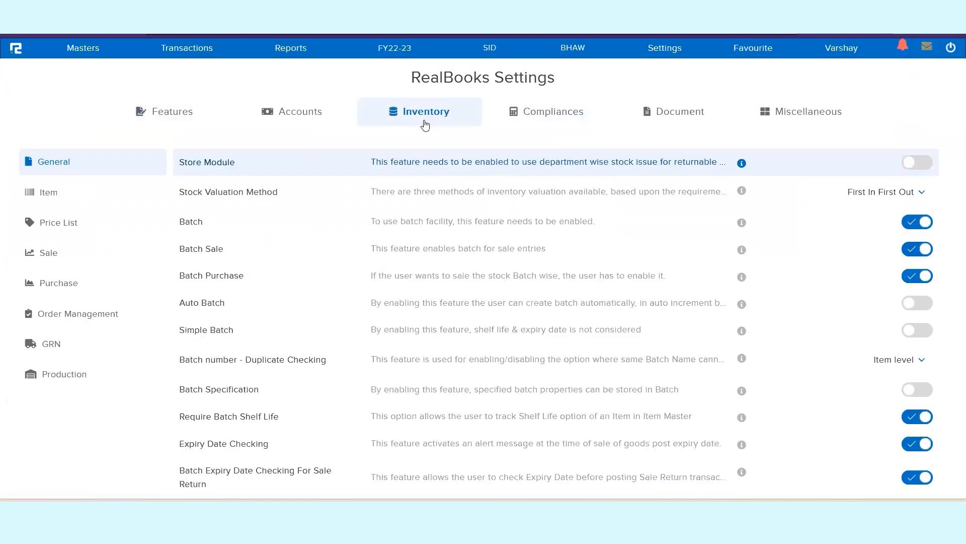
pyautogui.click(64, 233)
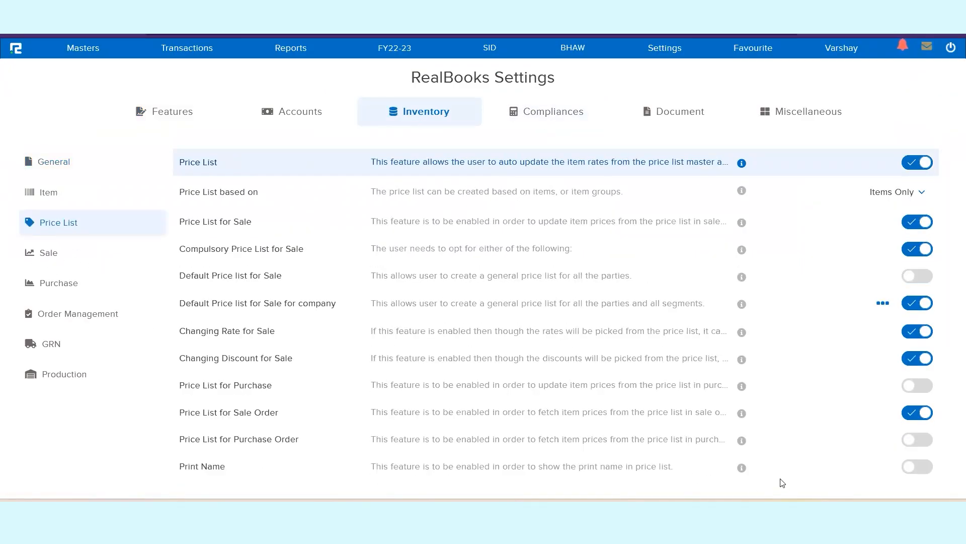
pyautogui.click(915, 467)
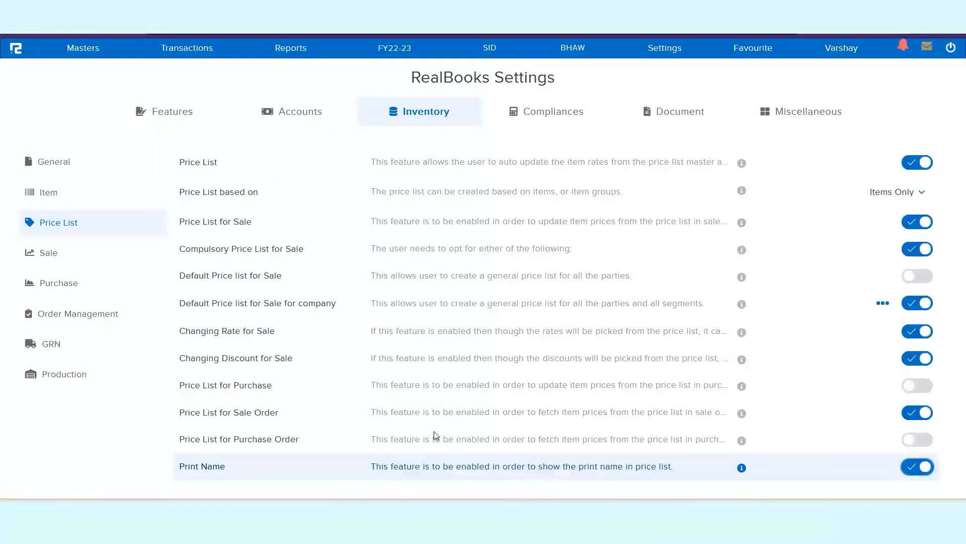
# Step: Reopen the Watches price list for editing and examine its Unit and AUM columns, including the first row's AUM field
pyautogui.click(83, 48)
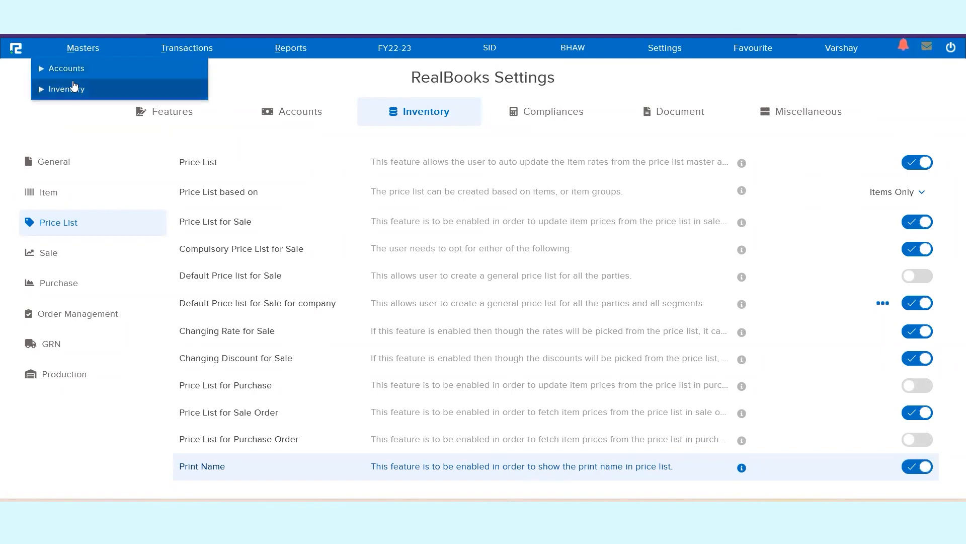
pyautogui.click(71, 89)
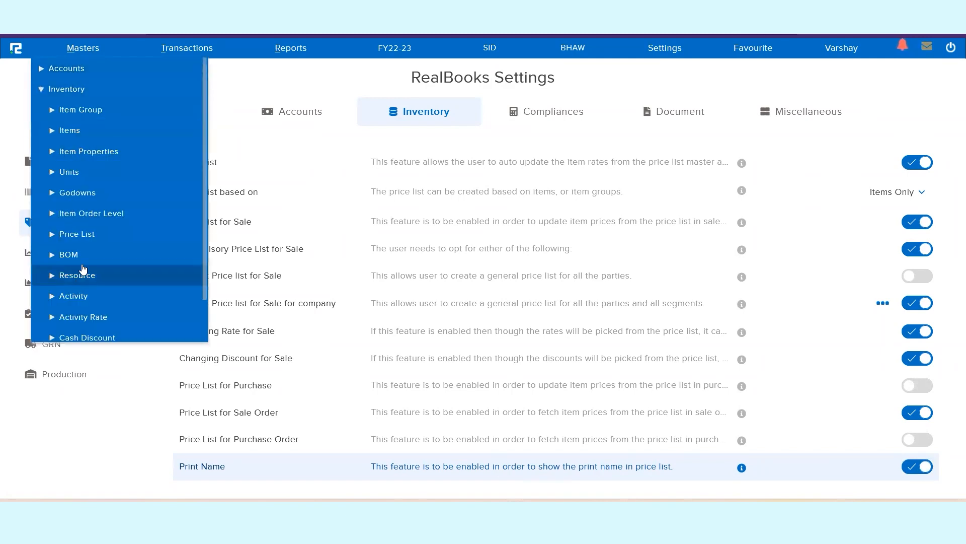
pyautogui.click(80, 235)
pyautogui.click(68, 277)
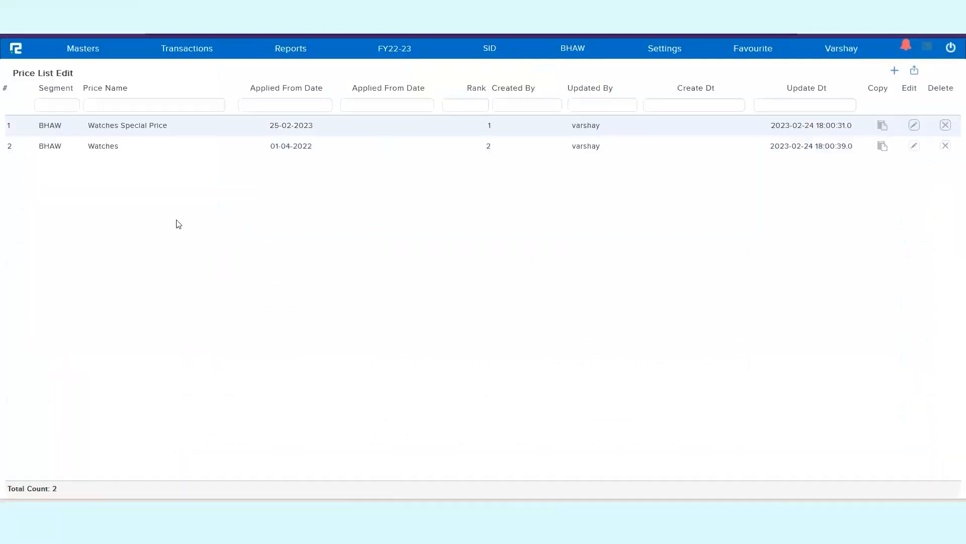
pyautogui.click(650, 146)
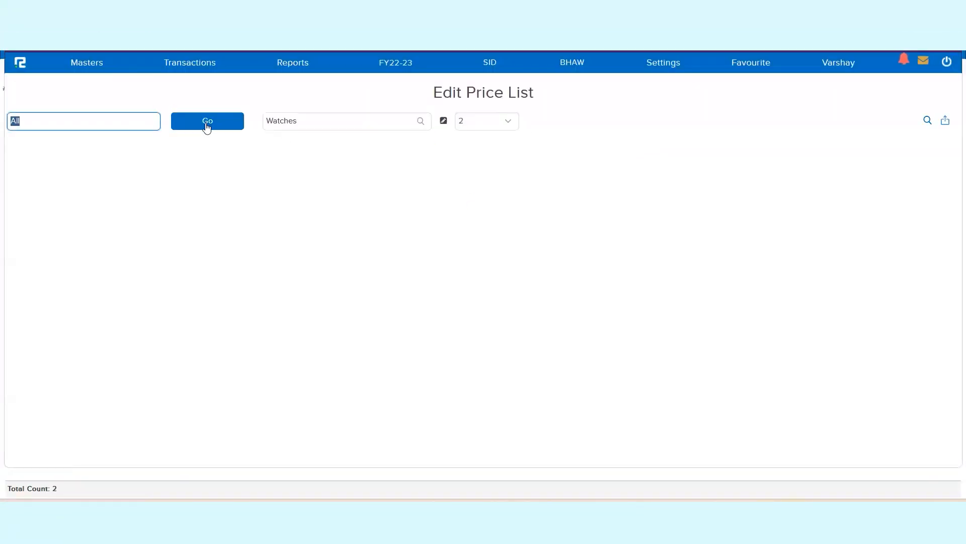
pyautogui.doubleClick(553, 139)
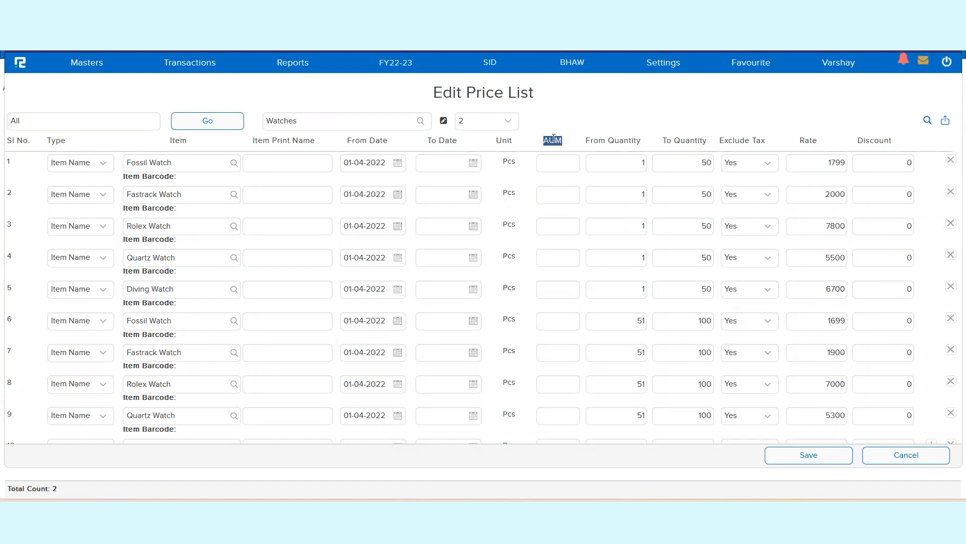
pyautogui.click(557, 162)
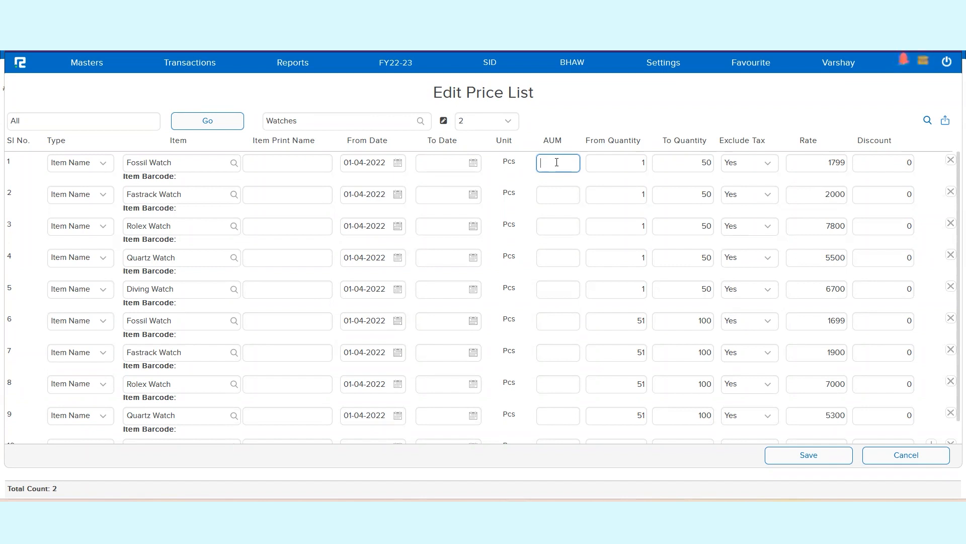
pyautogui.doubleClick(502, 140)
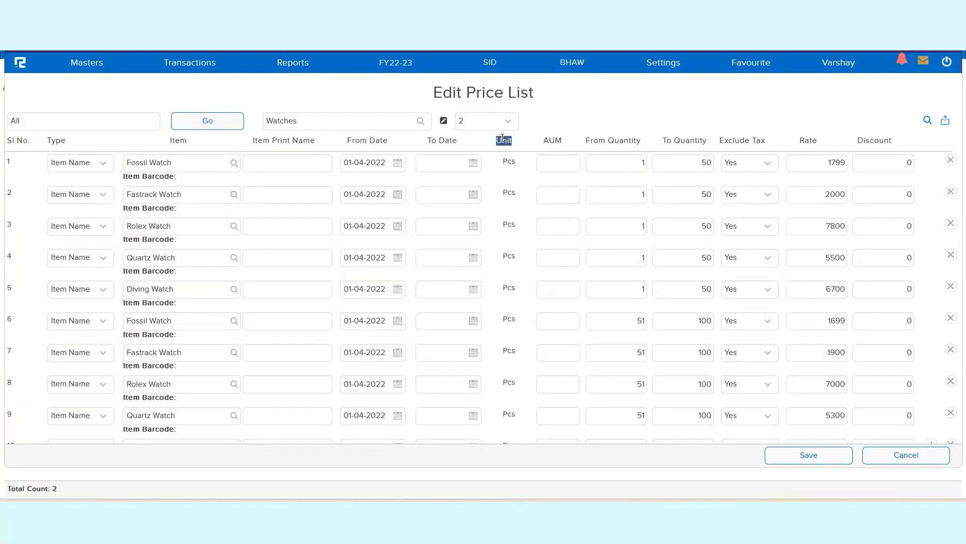
pyautogui.doubleClick(552, 142)
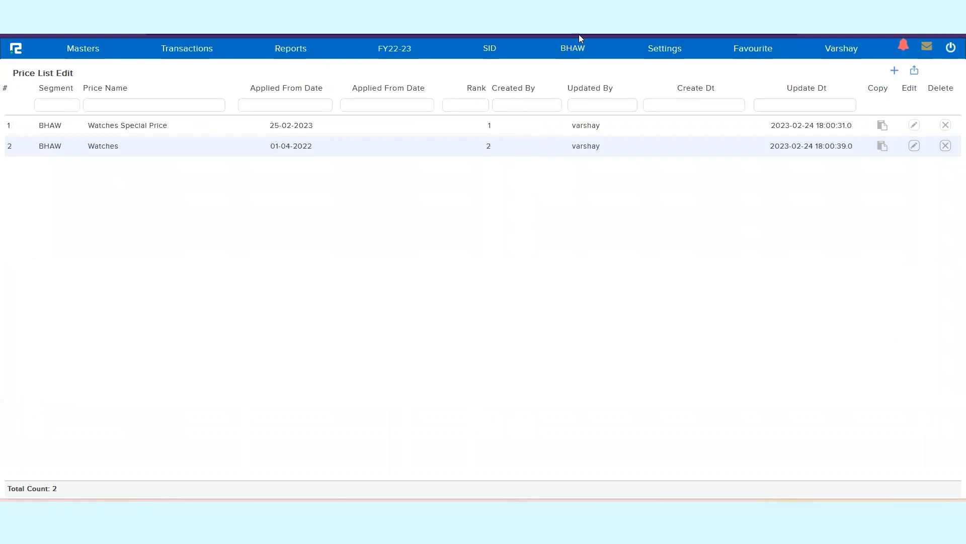
# Step: Return to the inventory price list settings in the configuration and switch off the Print Name option
pyautogui.click(664, 47)
pyautogui.click(660, 73)
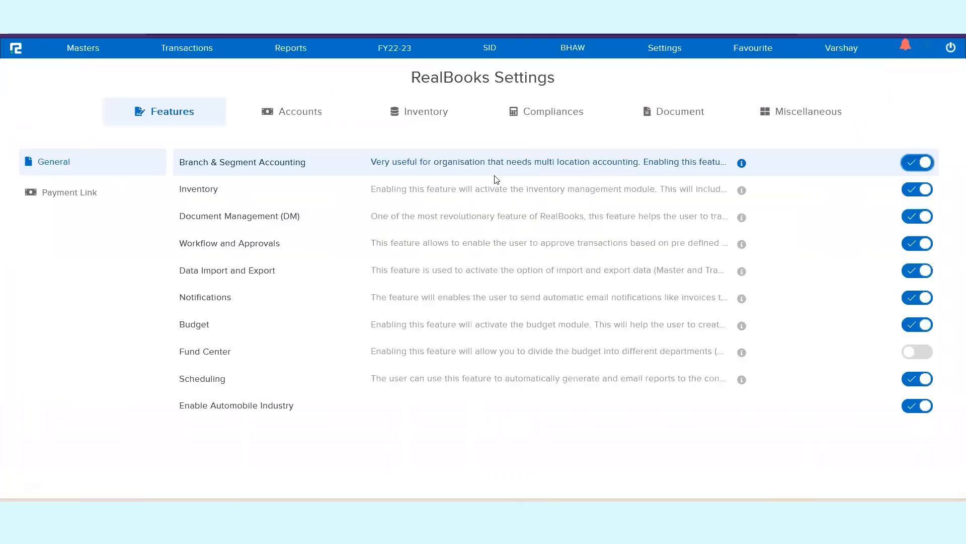
pyautogui.click(421, 116)
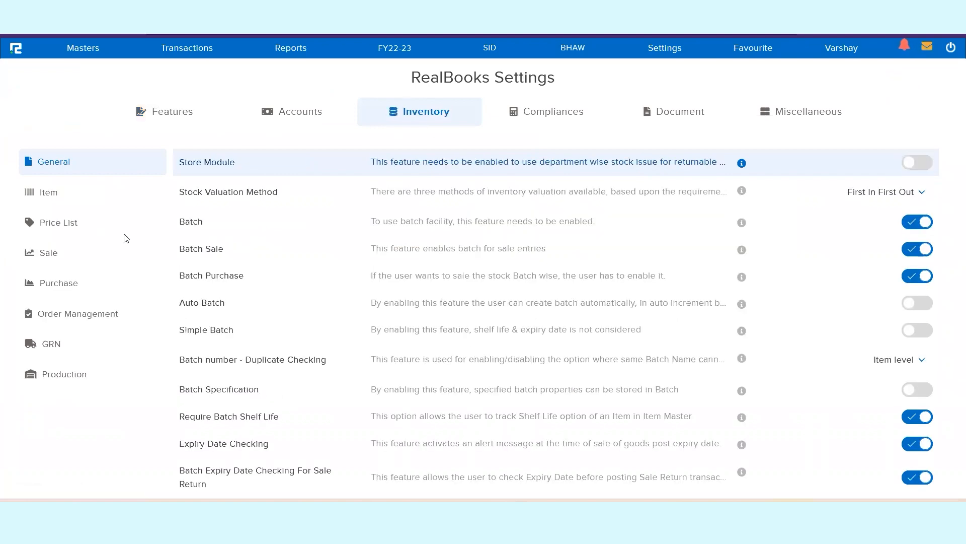
pyautogui.click(58, 225)
pyautogui.click(915, 473)
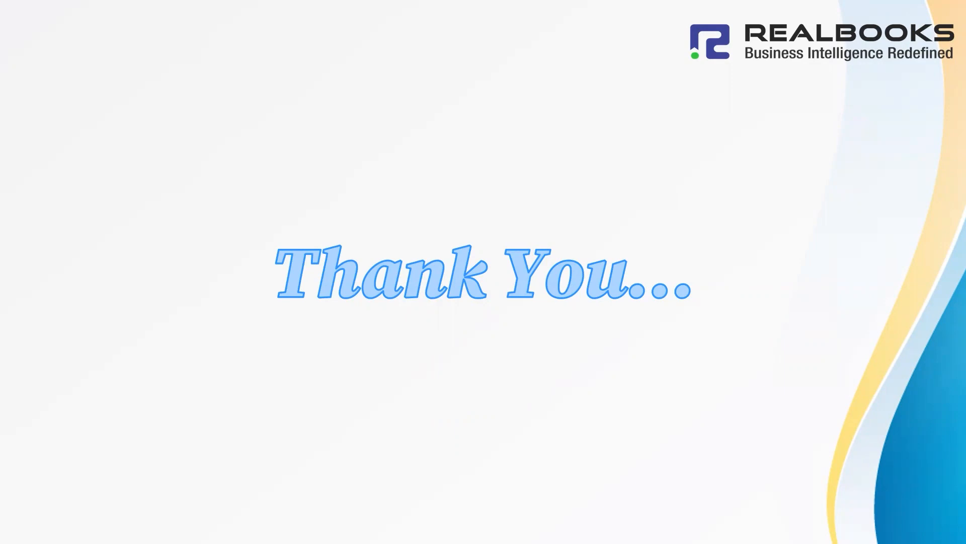